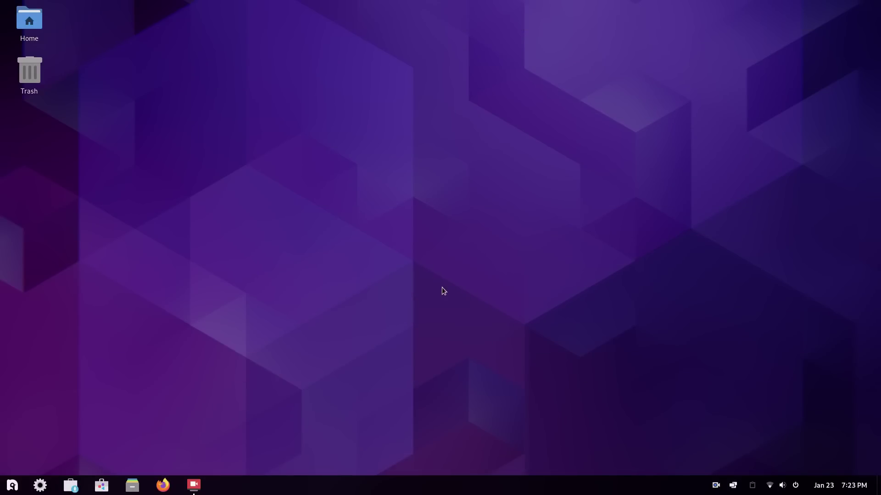
- Browse ArcMenu's Games and Accessories categories, then close the menu and show the panel calendar
key(super)
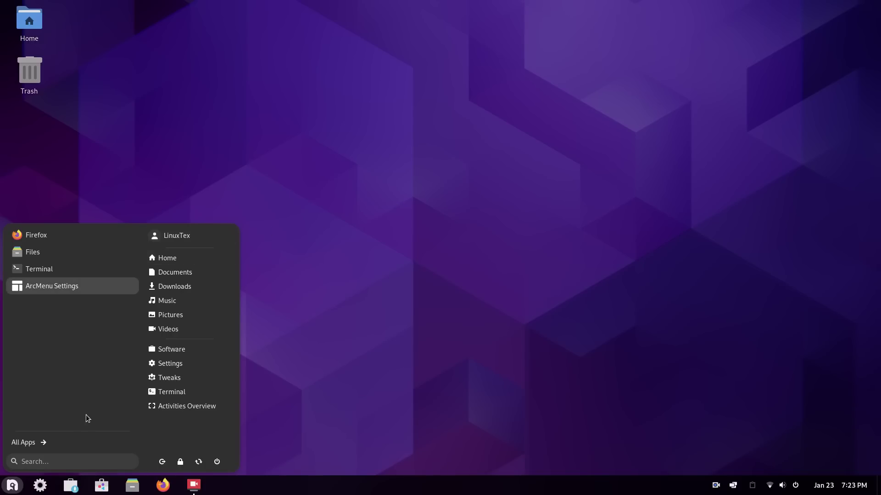
click(57, 443)
click(49, 285)
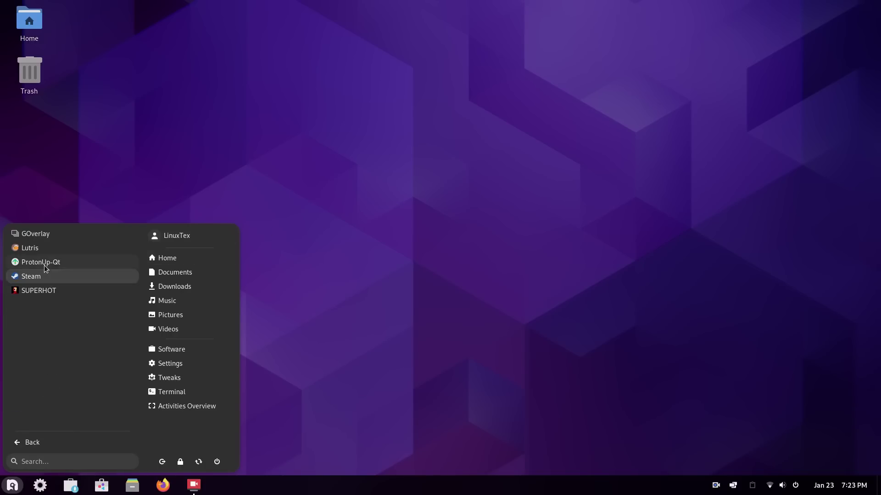
click(37, 441)
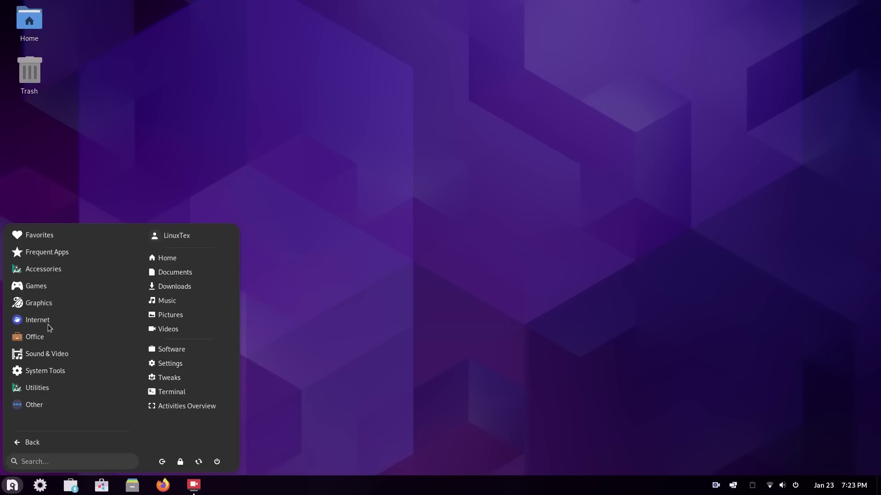
click(46, 269)
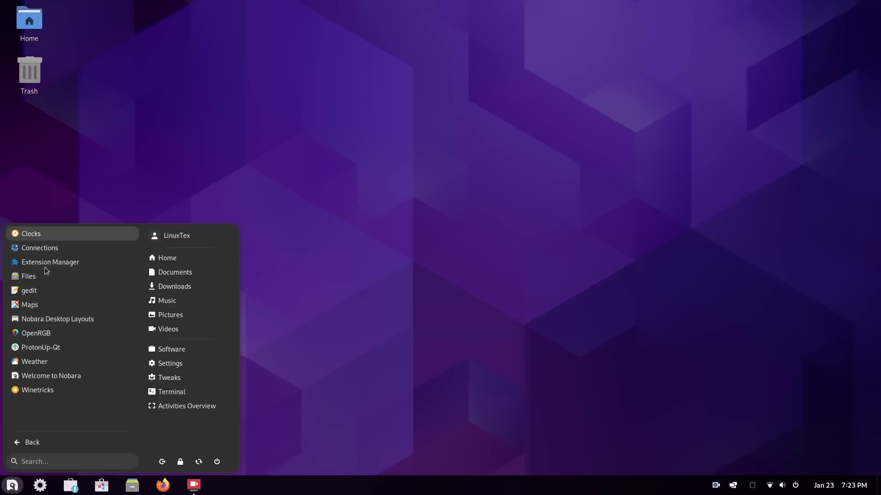
click(349, 415)
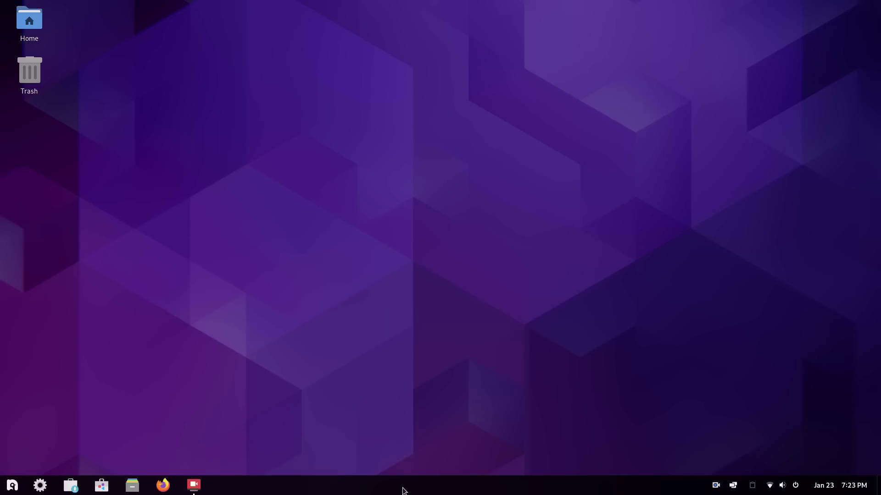
click(850, 492)
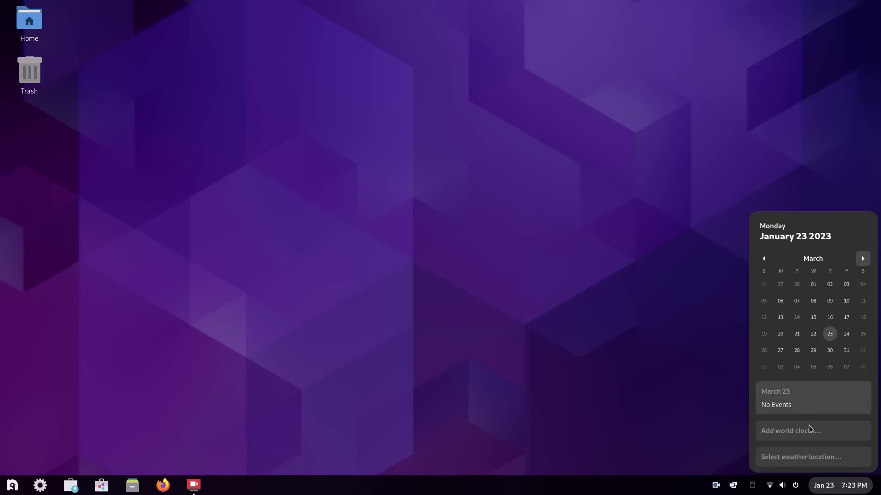
- In Quick Settings, switch dark mode off and back on
click(787, 492)
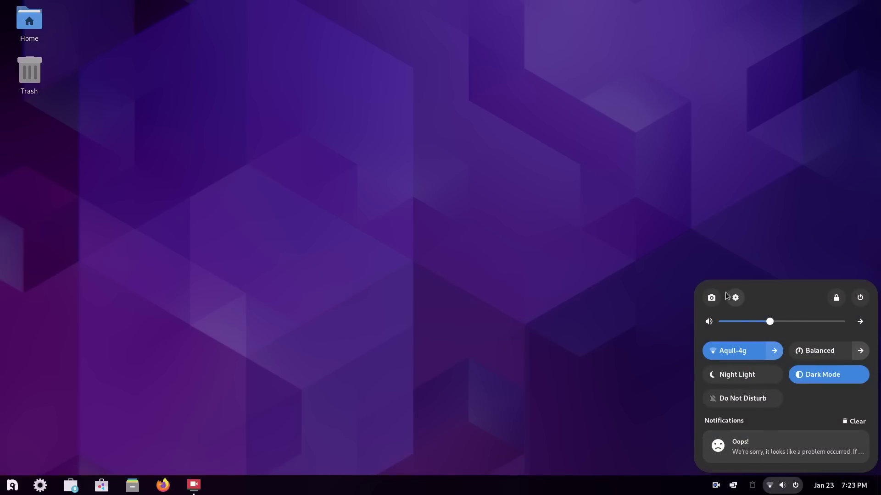
click(817, 377)
click(817, 378)
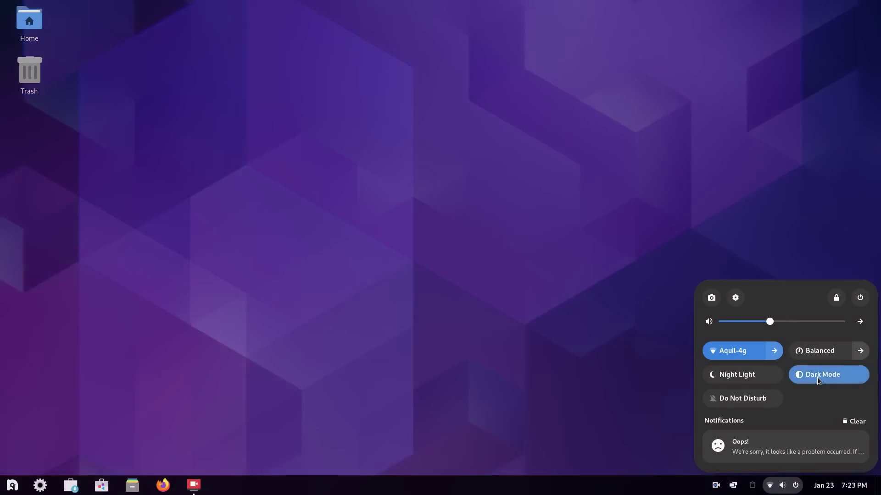
- Choose the Performance power profile and dismiss the Oops notification
click(864, 351)
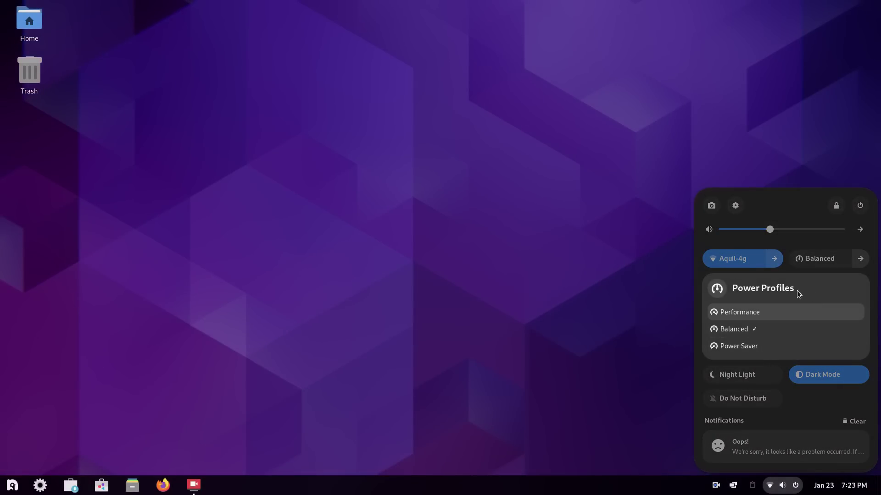
click(775, 310)
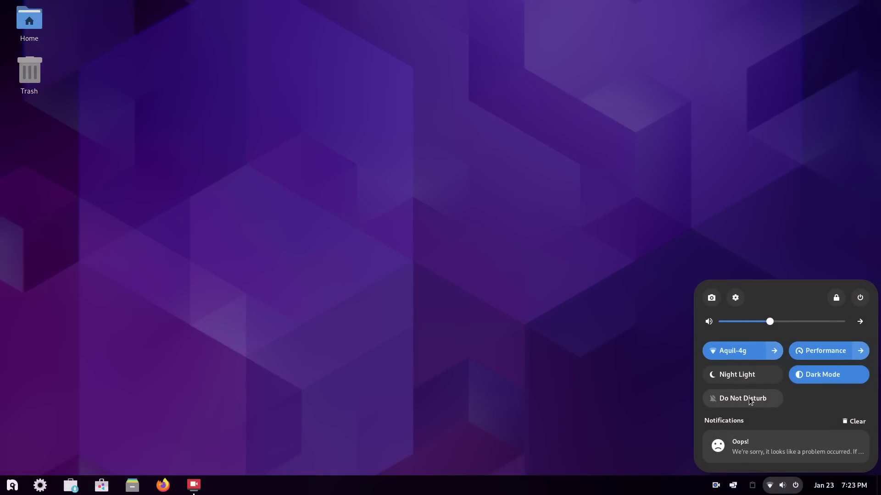
click(858, 439)
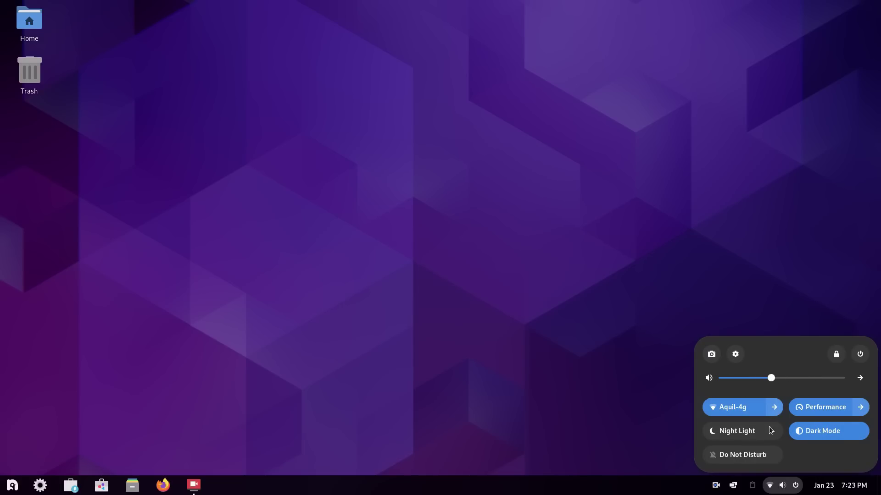
click(752, 485)
key(super)
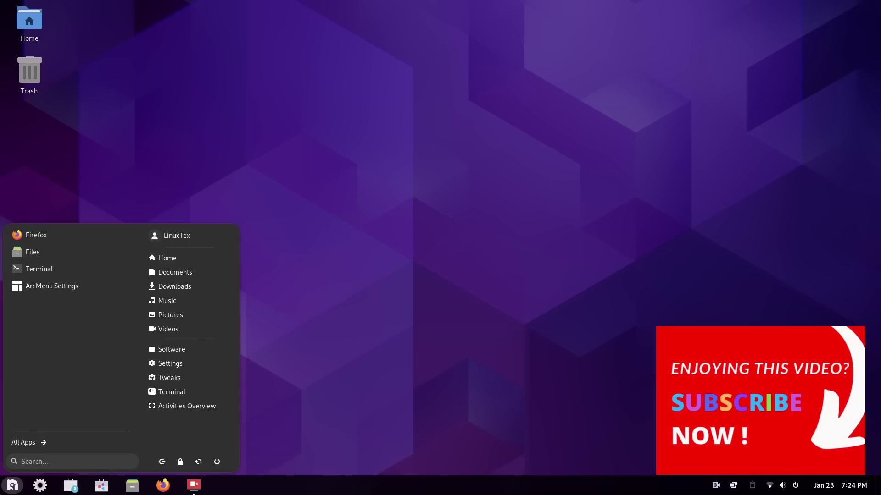
- Try ArcMenu searches for 'li', 'fire', 'si', 'maps' and 'wind', clearing each
text(li)
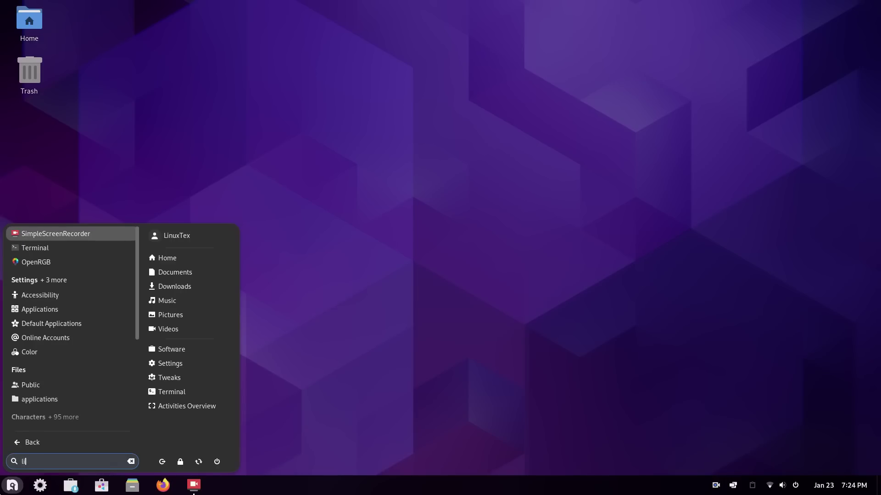
key(super)
key(super)
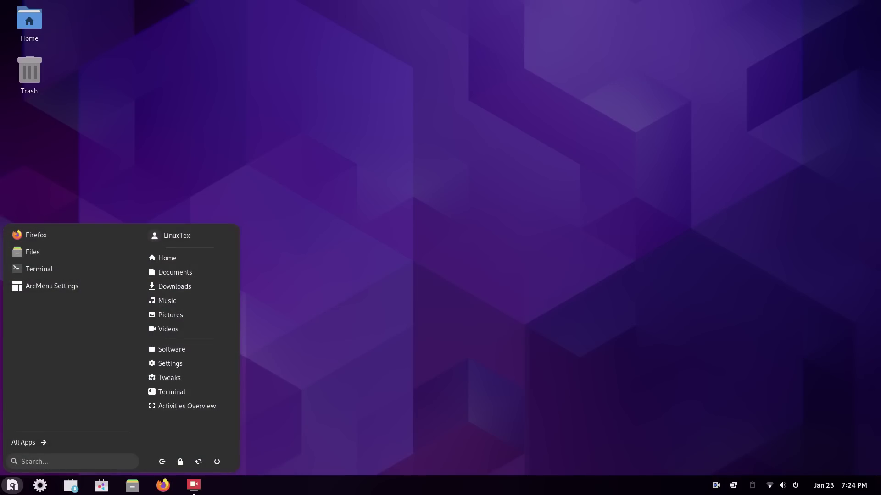
text(fire)
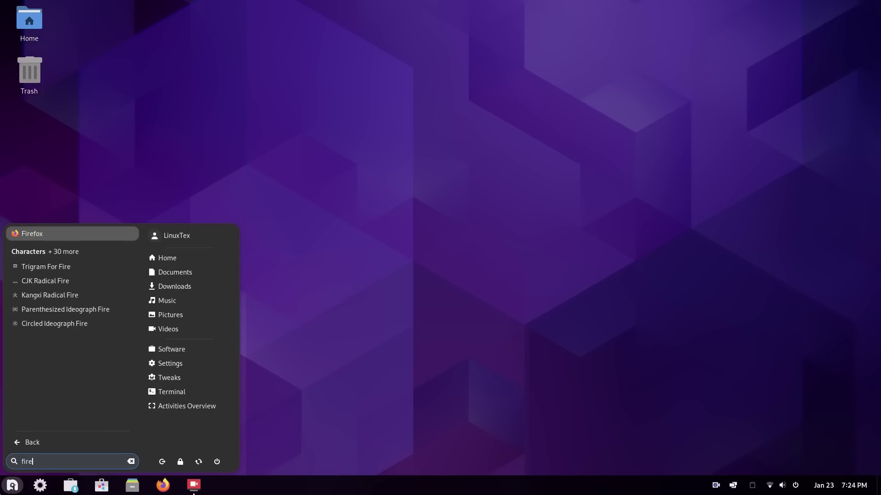
key(super)
key(super)
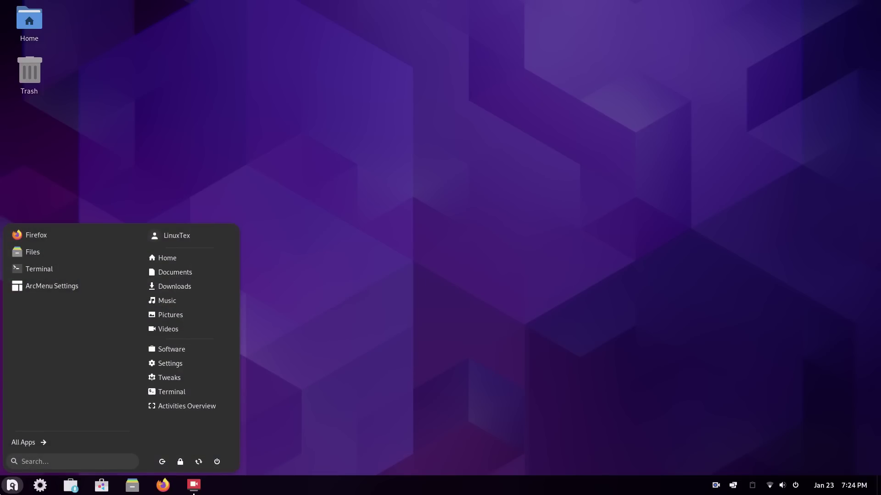
text(si)
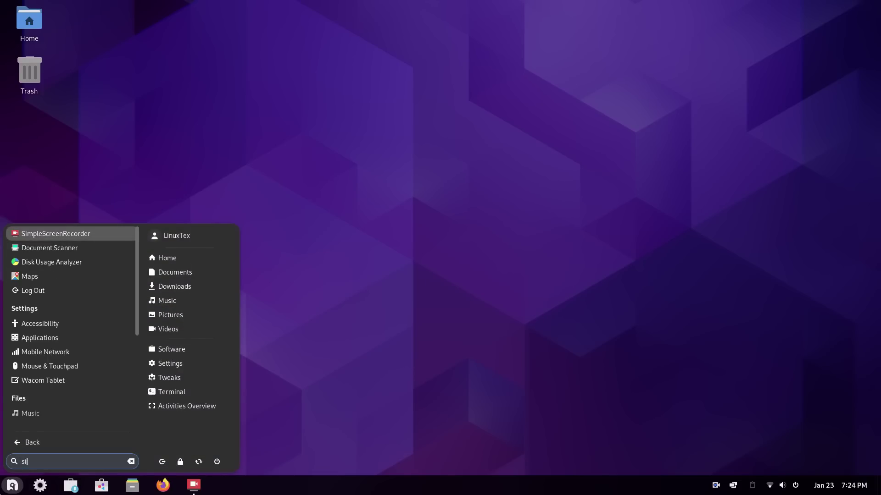
key(BackSpace)
text(maps)
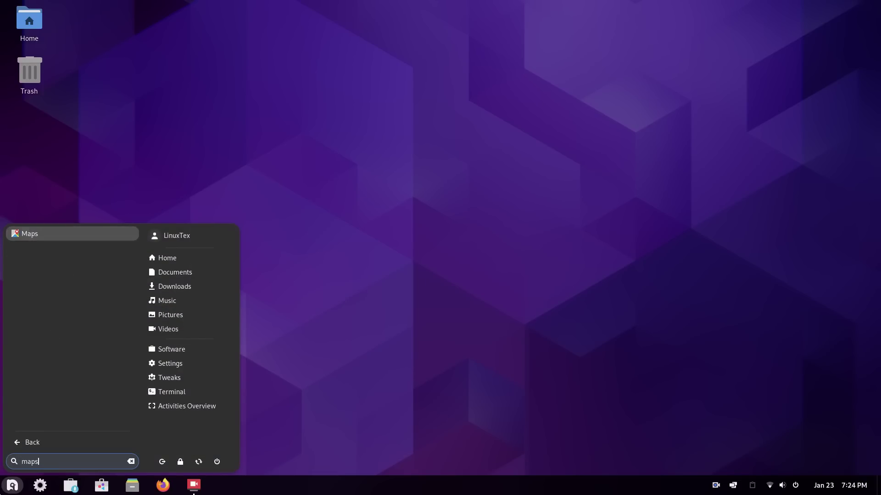
key(Return)
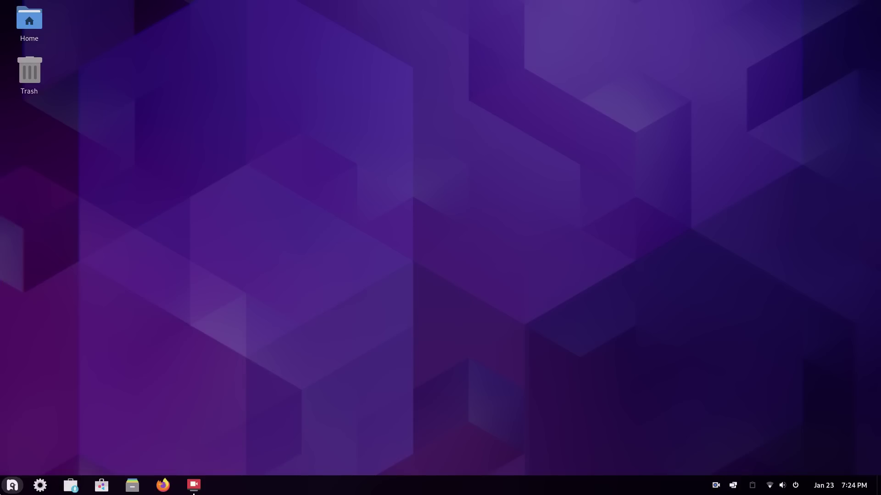
key(super)
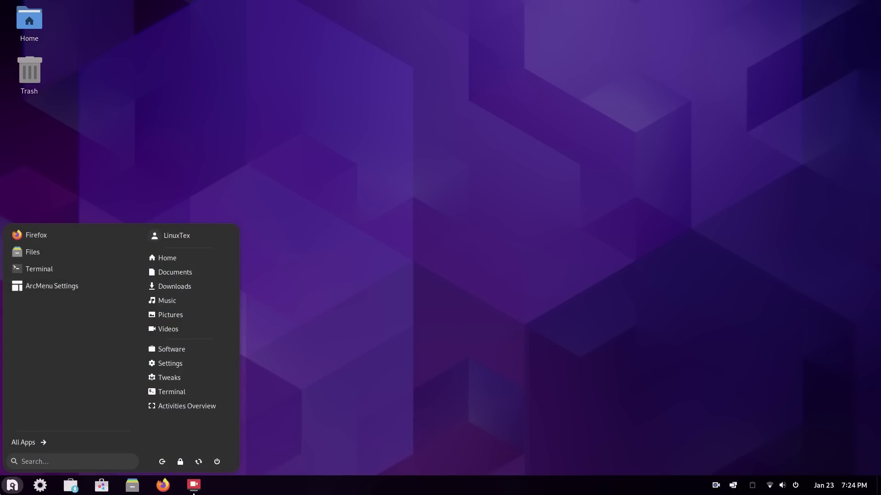
text(wind)
key(BackSpace)
key(BackSpace)
key(BackSpace)
key(BackSpace)
- Launch Nobara Desktop Layouts by searching 'lay' and apply the Eleven layout
text(lay)
click(85, 228)
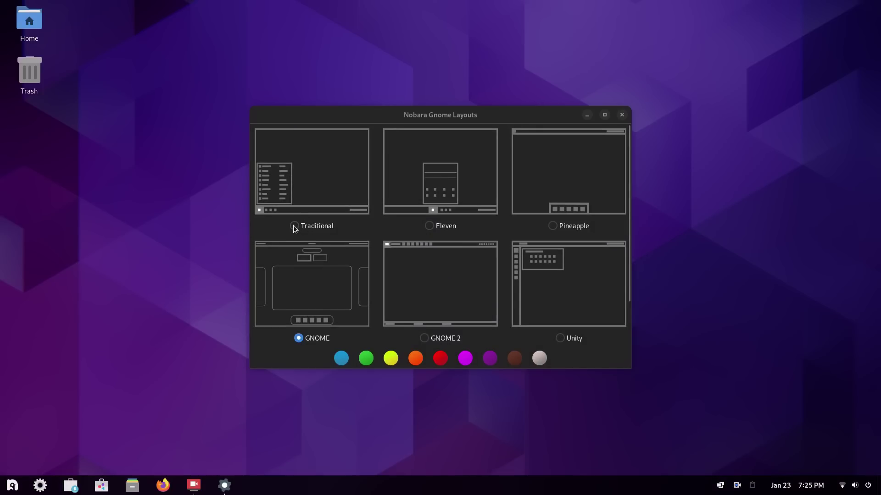
click(429, 226)
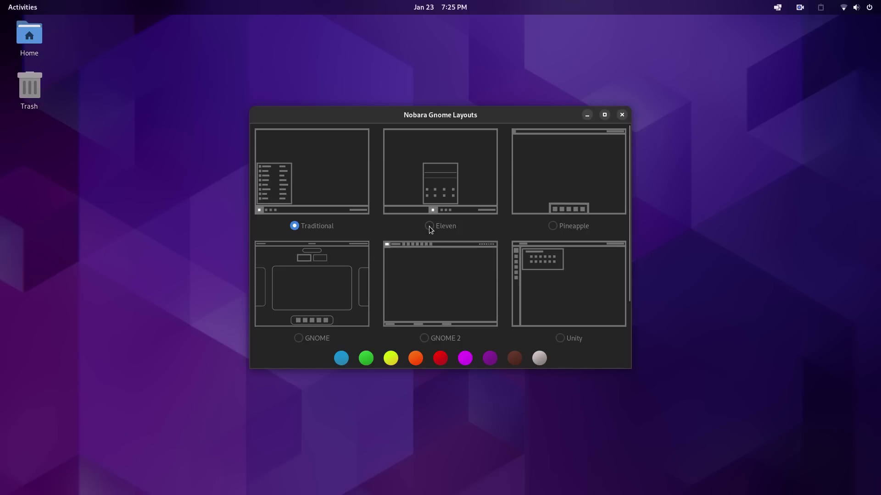
drag(358, 86, 341, 72)
- Close the Nobara Gnome Layouts window and show the full app list in the menu
key(super)
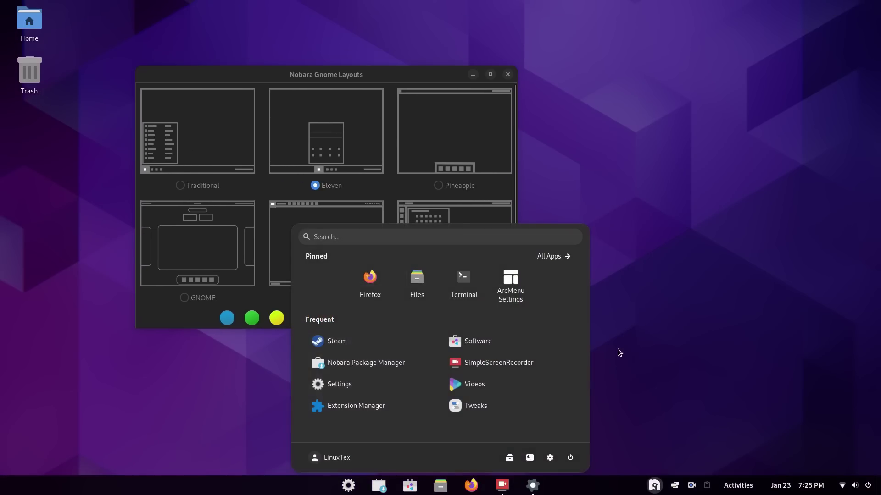
click(507, 74)
key(super)
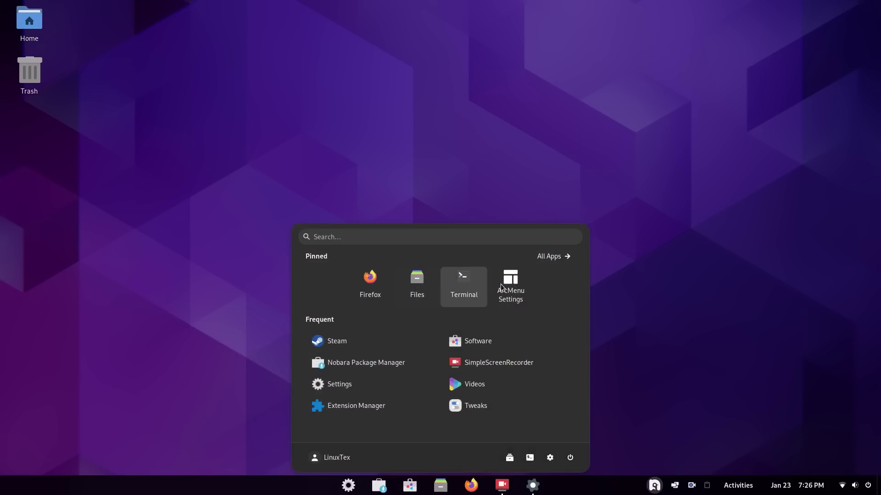
click(556, 256)
- Turn on automatic window tiling from the taskbar tiling popup
click(601, 343)
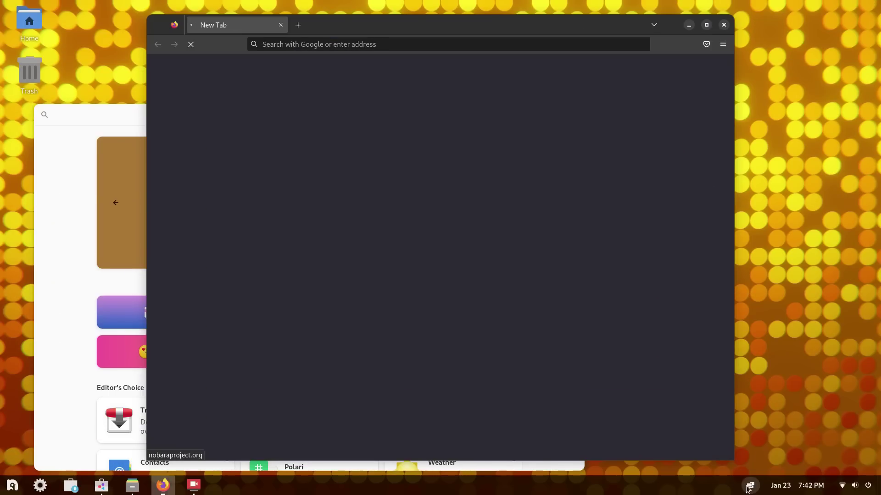
click(748, 486)
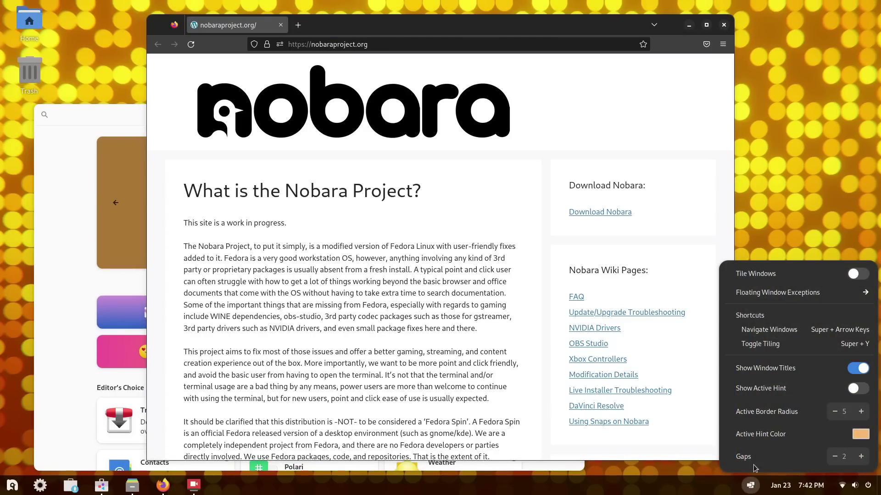
click(857, 275)
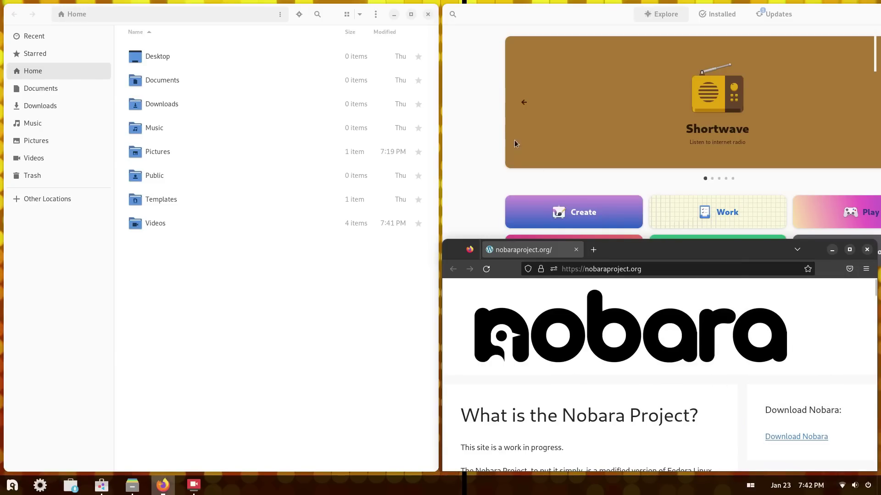
- Rearrange the tiles so a Files window sits in its own tile beside Firefox
drag(613, 246, 285, 126)
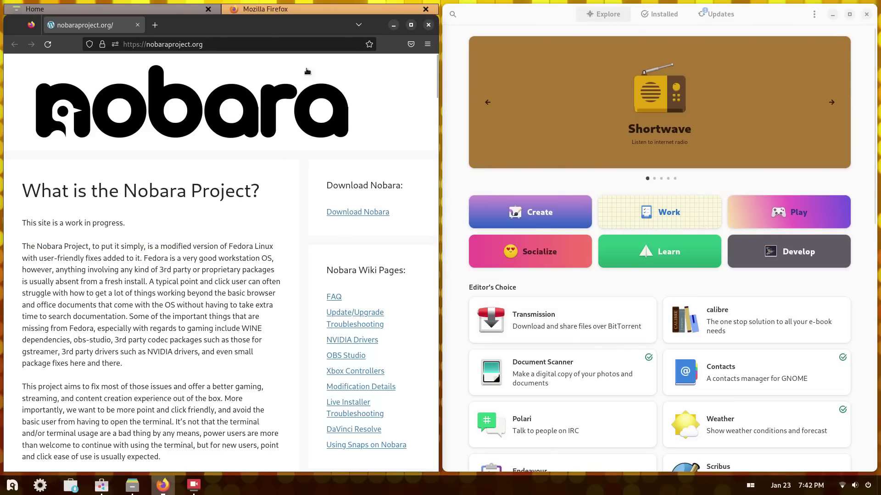
click(101, 9)
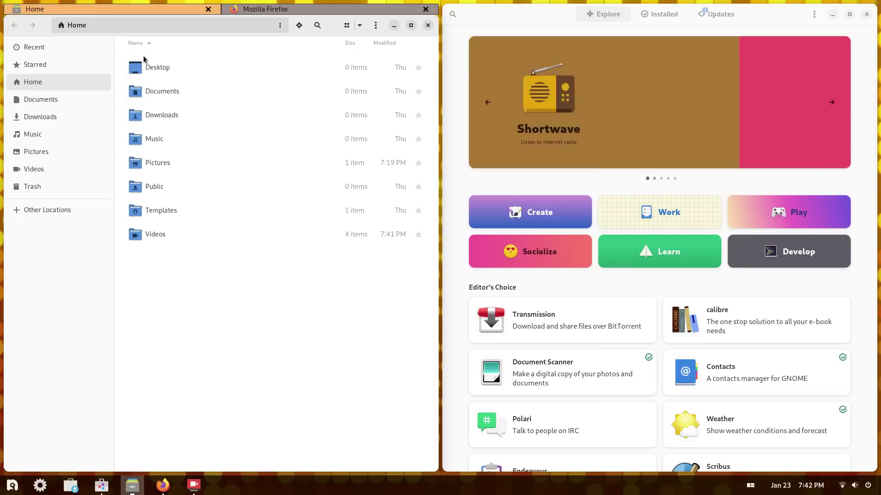
click(207, 9)
click(132, 486)
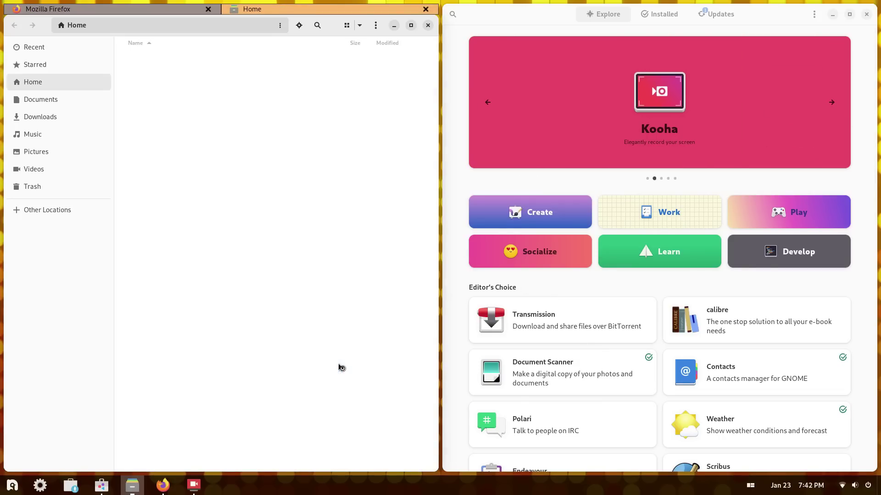
drag(233, 42, 750, 389)
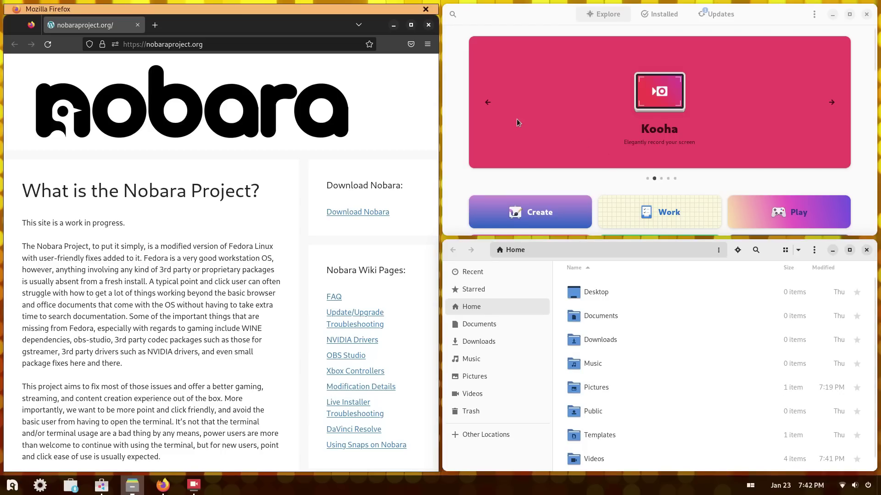
- Switch the Home folder from list view to a grid of large icons
scroll(605, 218, down, 2)
scroll(206, 276, down, 15)
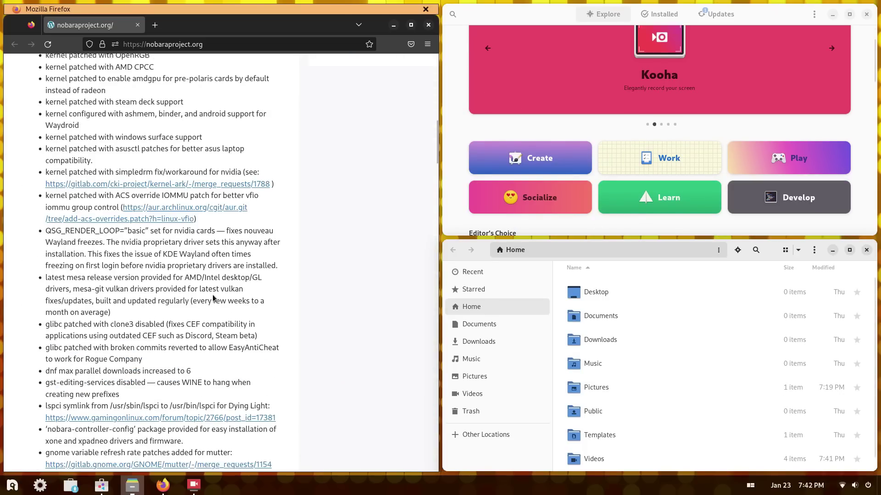
scroll(624, 387, down, 1)
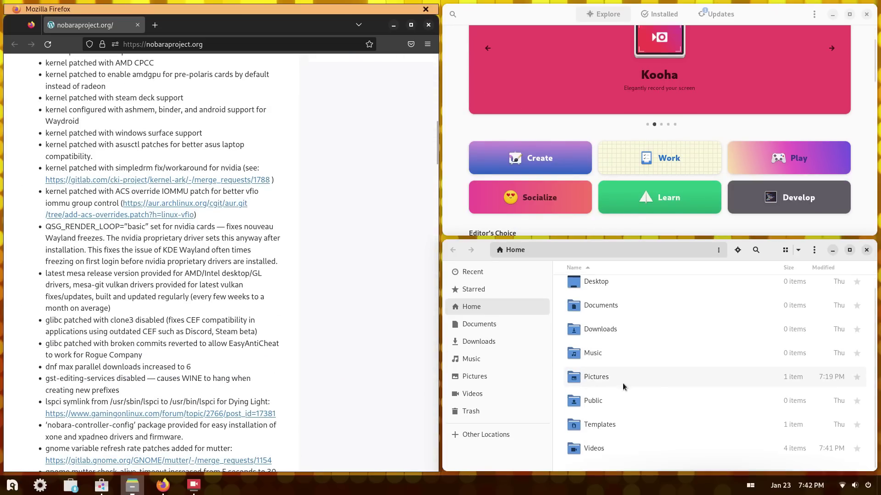
click(785, 251)
scroll(605, 147, down, 5)
scroll(605, 147, up, 8)
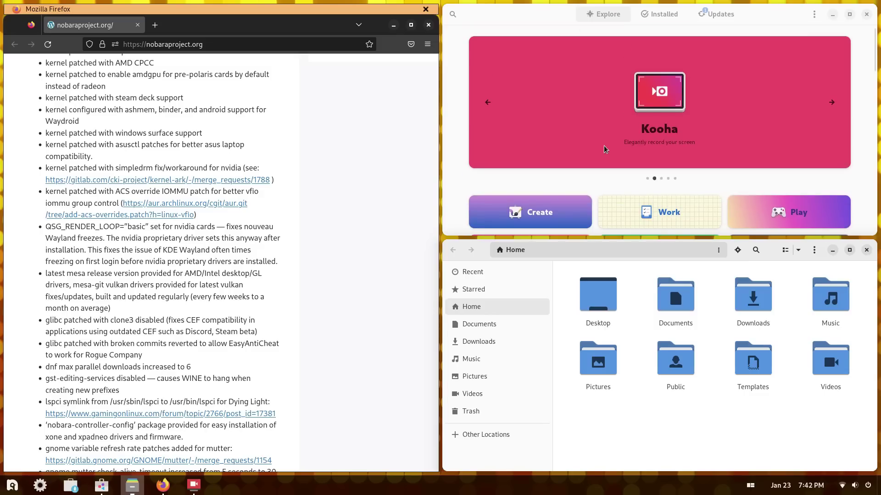
scroll(264, 193, up, 20)
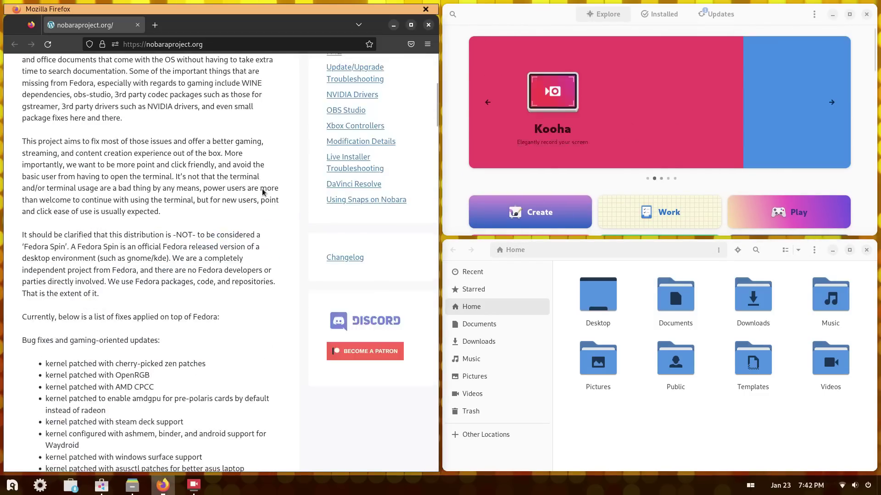
- Rearrange the tiled windows and toggle Tile Windows off and back on
drag(518, 18, 225, 84)
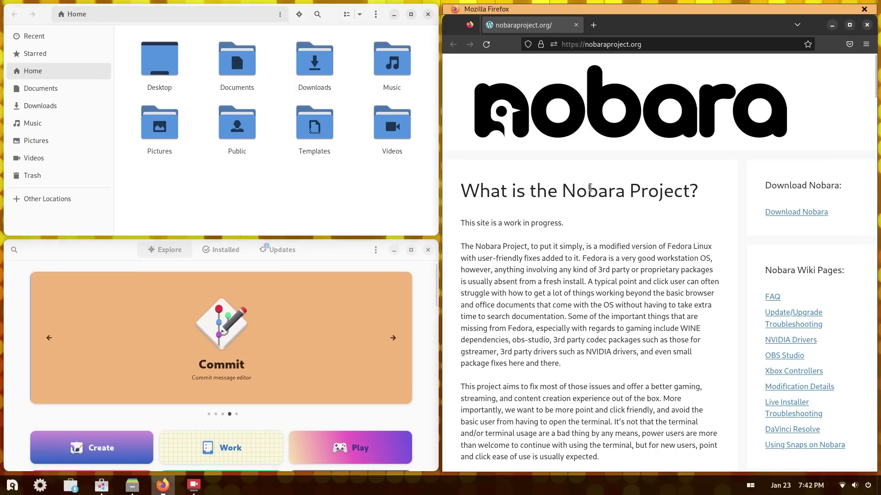
drag(596, 14, 74, 13)
click(750, 485)
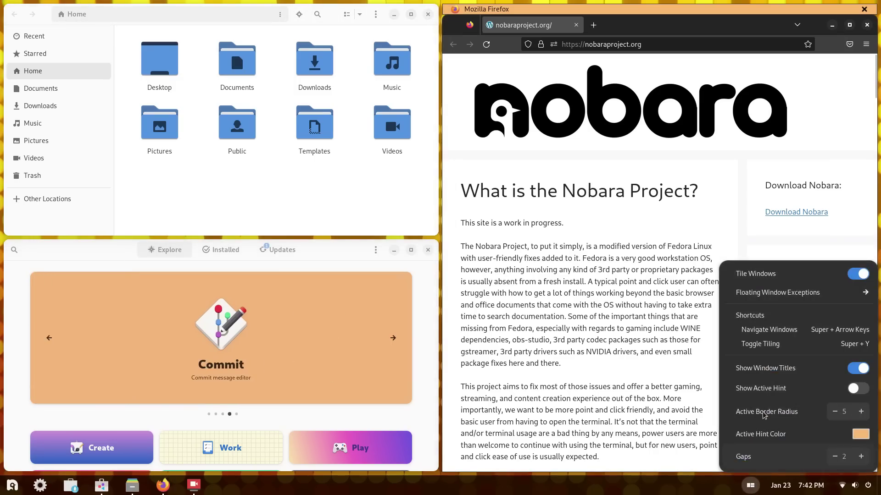
click(858, 273)
click(750, 485)
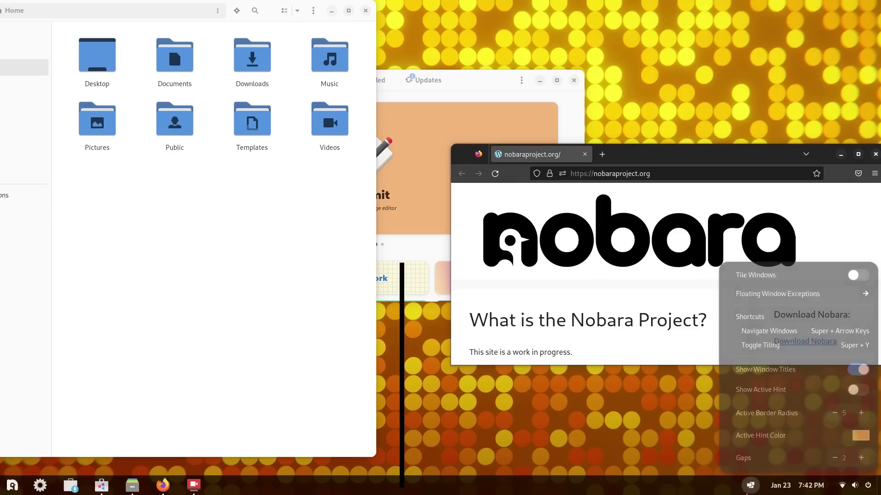
click(865, 275)
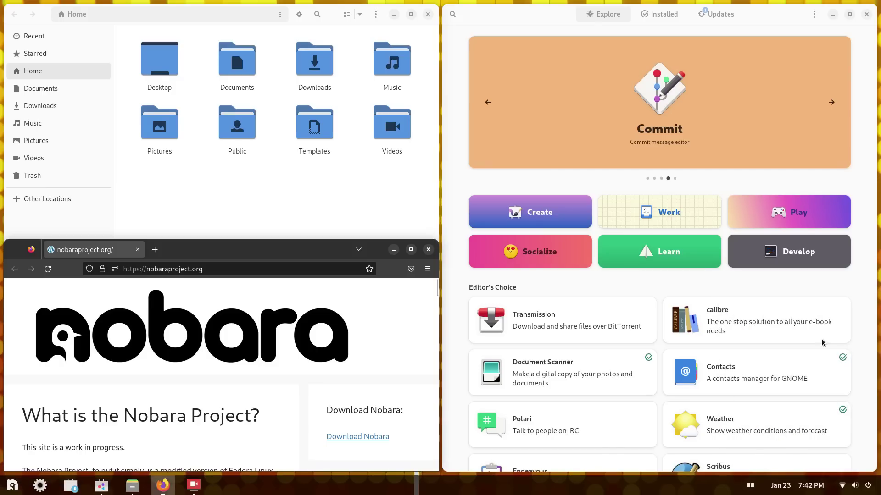
- Open the Floating Window Exceptions list and close it again
click(747, 489)
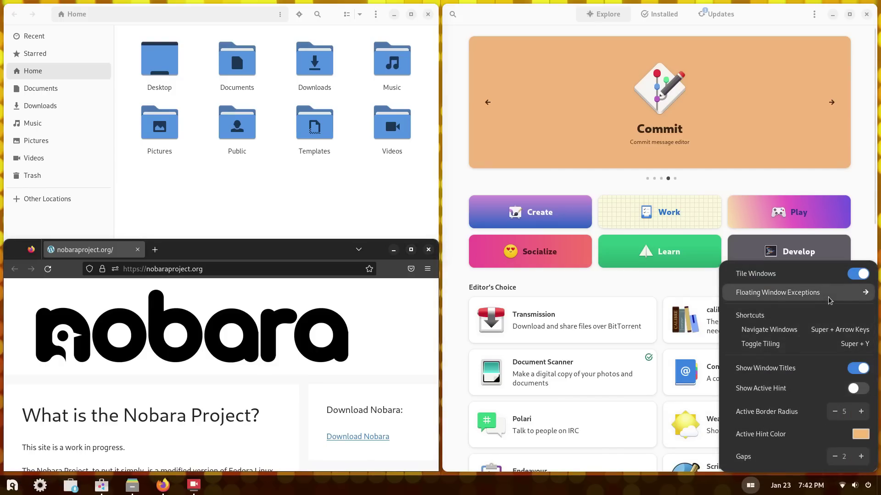
click(830, 299)
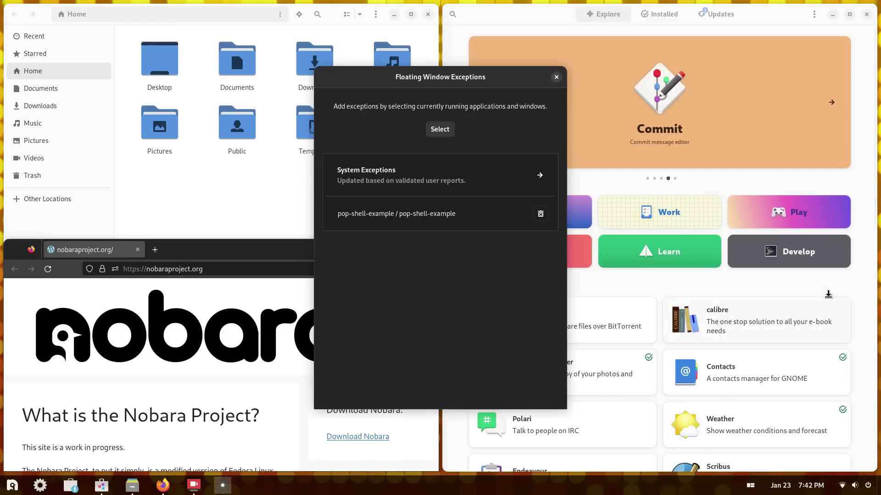
click(555, 77)
- Enable Show Active Hint and focus the store, Files and Firefox windows in turn
click(753, 490)
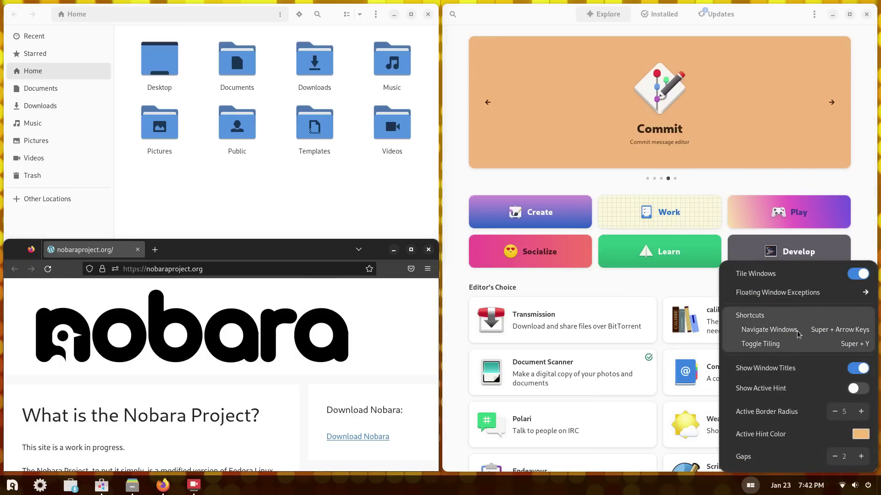
click(852, 389)
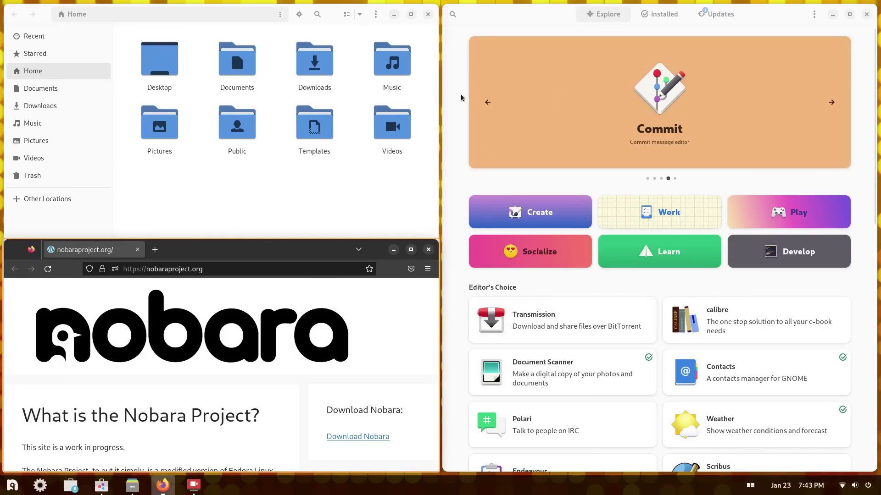
click(453, 106)
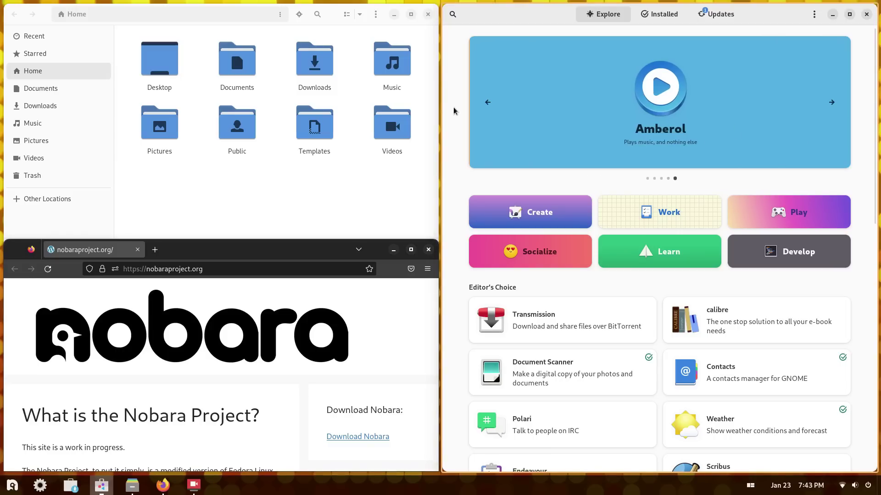
click(385, 205)
click(399, 332)
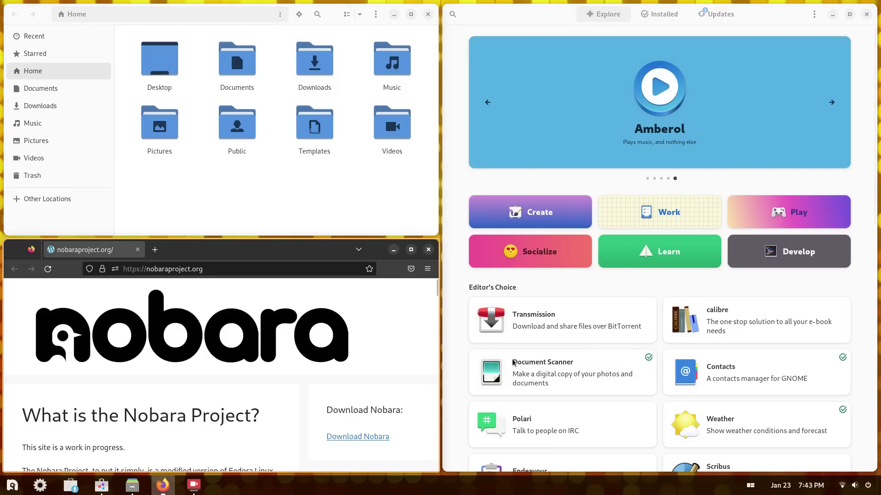
- Slide the Firefox window aside and close it
click(751, 485)
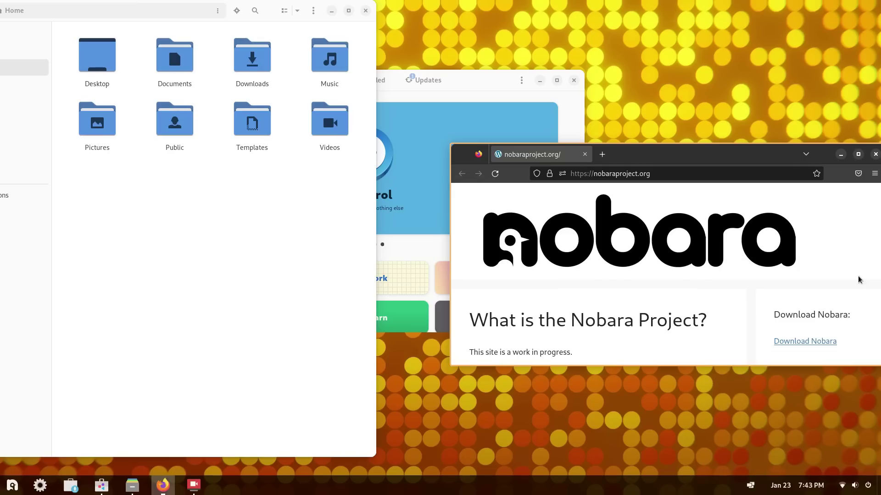
drag(759, 158, 673, 158)
click(790, 154)
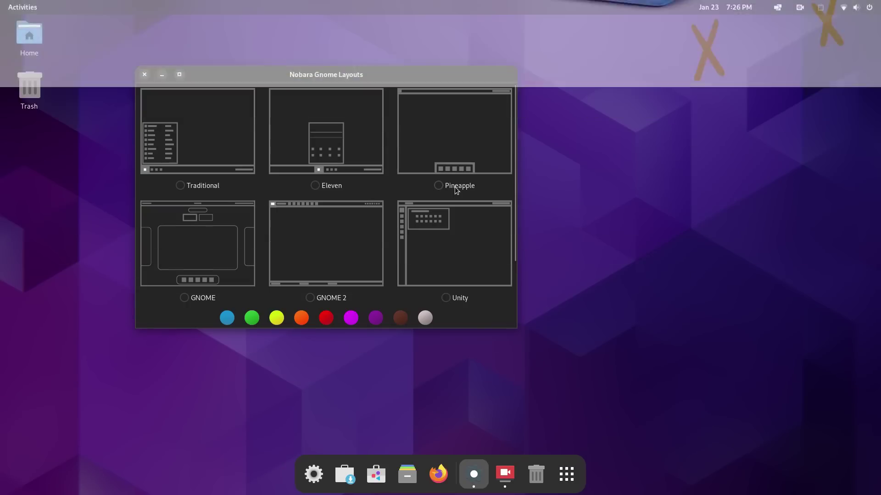
- Apply the Pineapple layout and inspect its overview and app grid
click(457, 189)
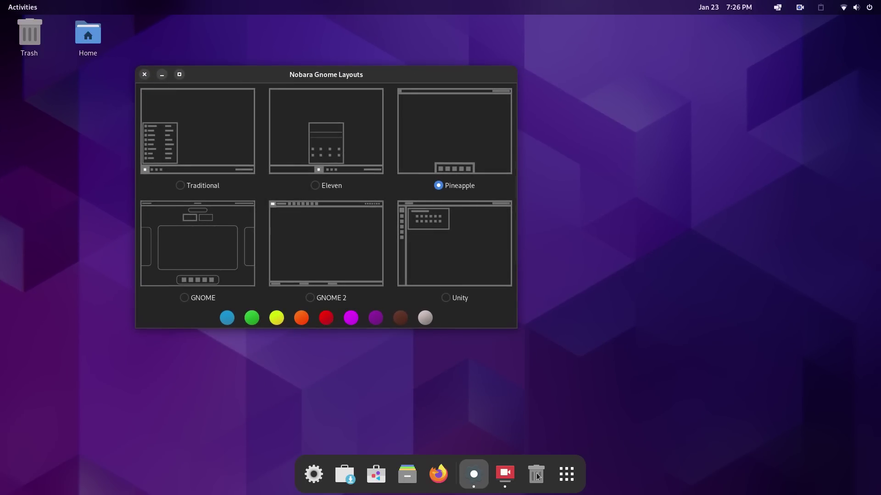
click(162, 74)
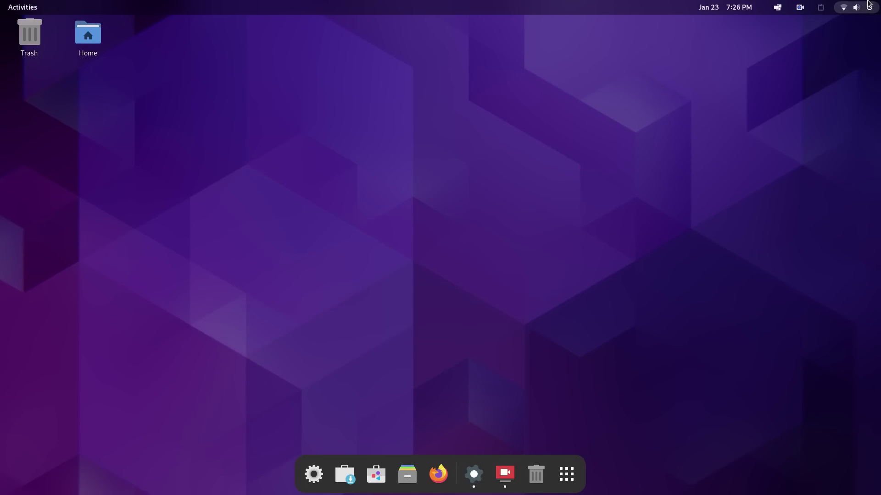
key(super)
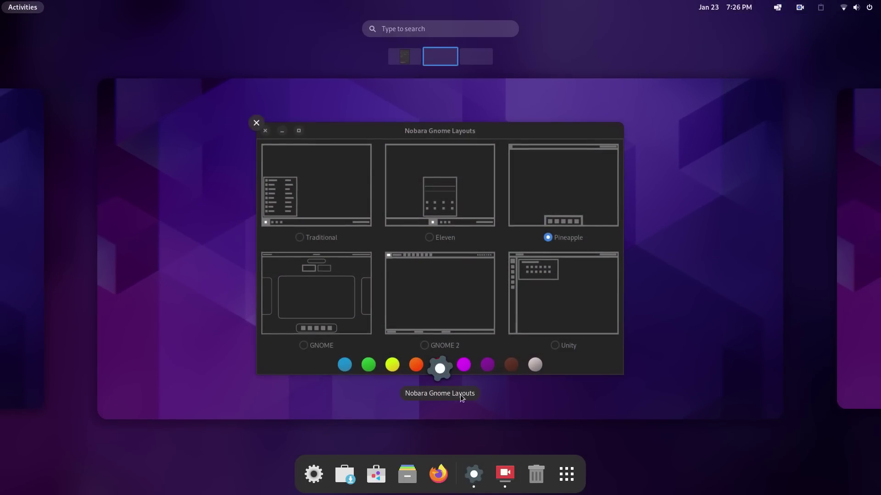
key(super)
click(567, 473)
click(573, 482)
click(473, 474)
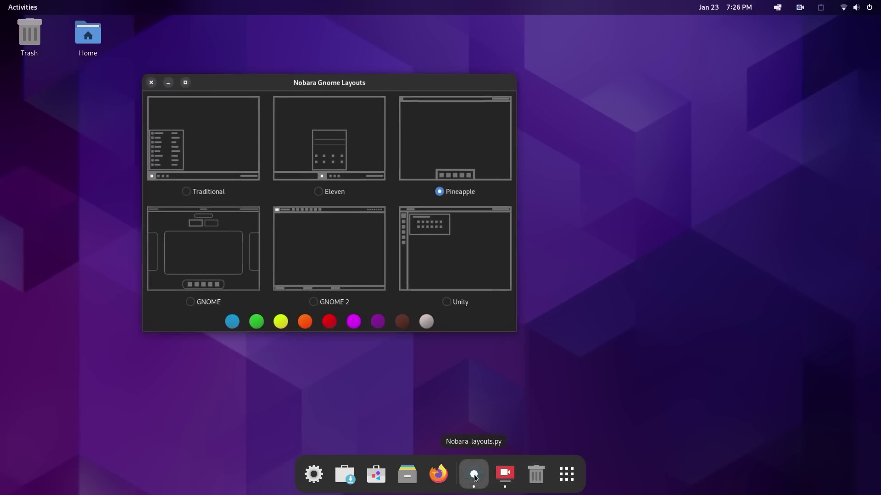
- Apply the GNOME layout and close the resulting activities overview
click(207, 300)
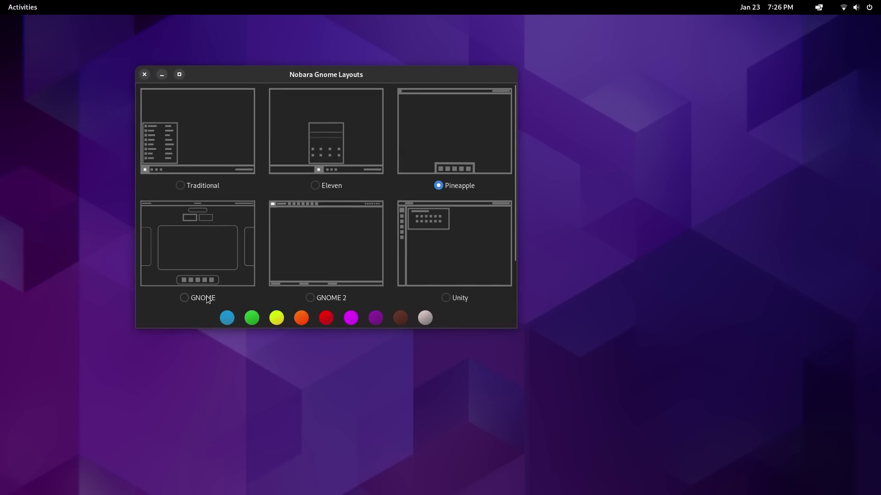
mouse_move(2, 1)
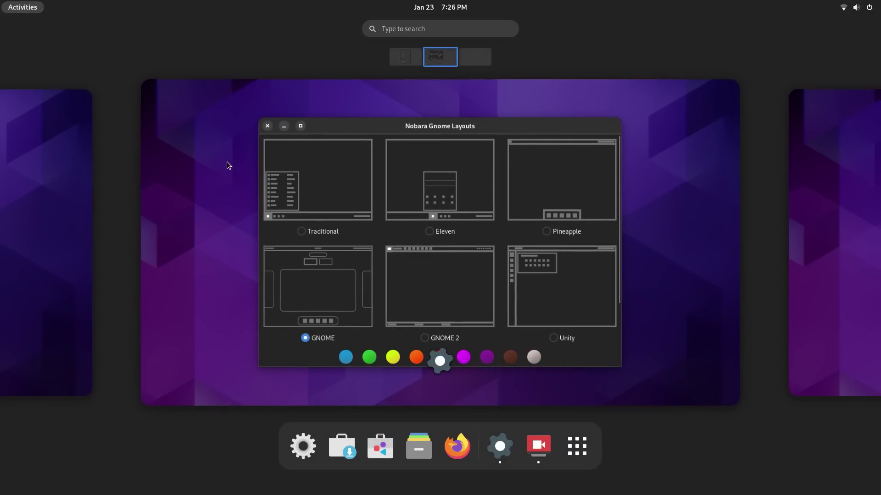
click(229, 166)
- Try the GNOME 2 and Unity layouts, then settle on Traditional
click(310, 298)
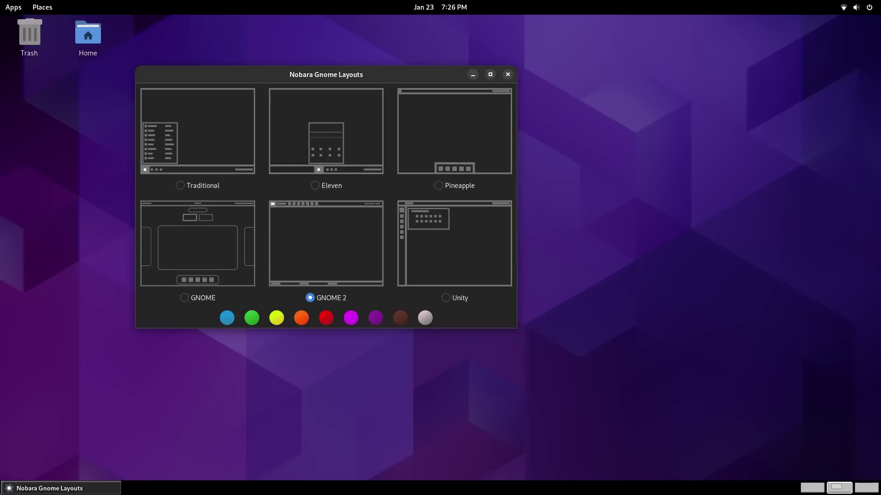
click(446, 298)
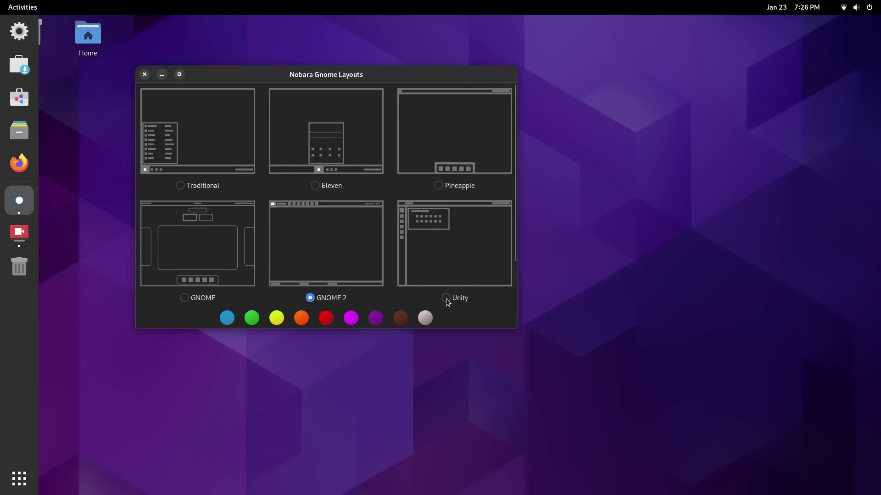
click(18, 479)
click(18, 488)
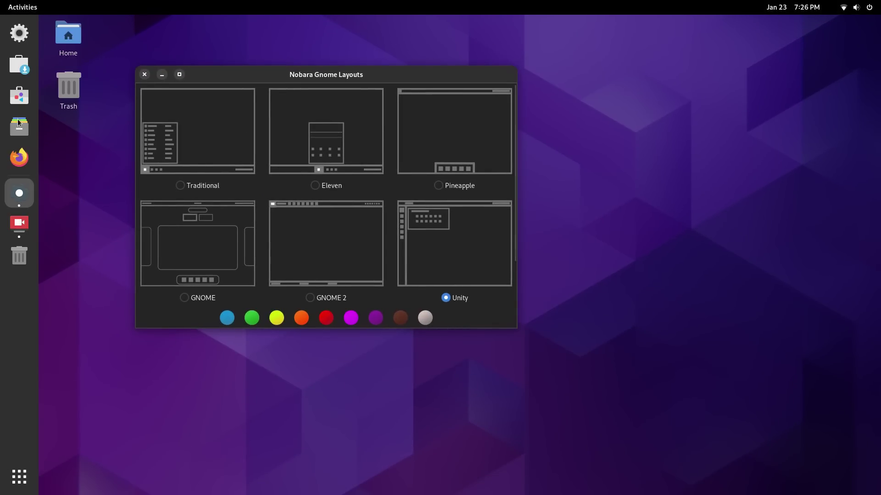
click(180, 186)
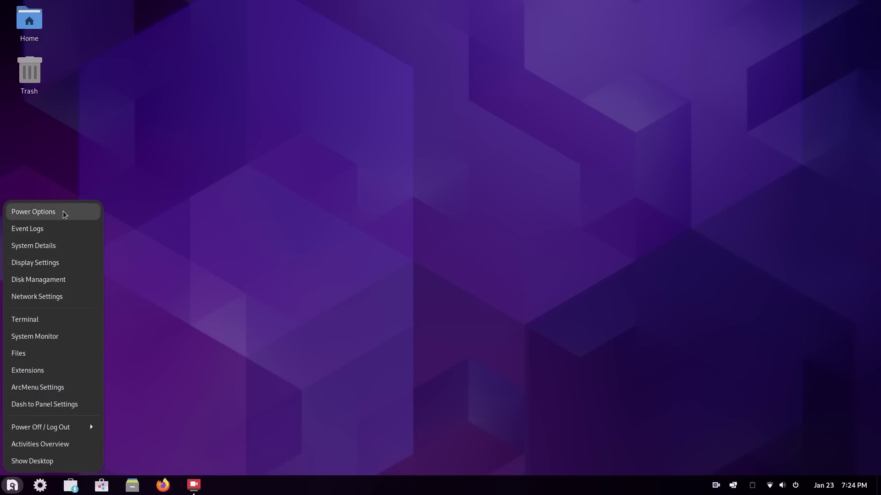
- Open ArcMenu Settings' Menu Layout page and expand Traditional Menu Layouts
click(71, 388)
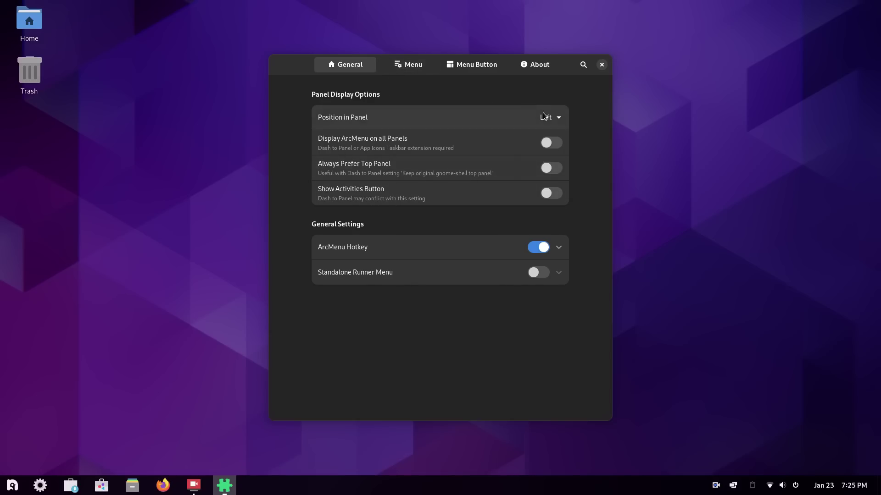
click(409, 60)
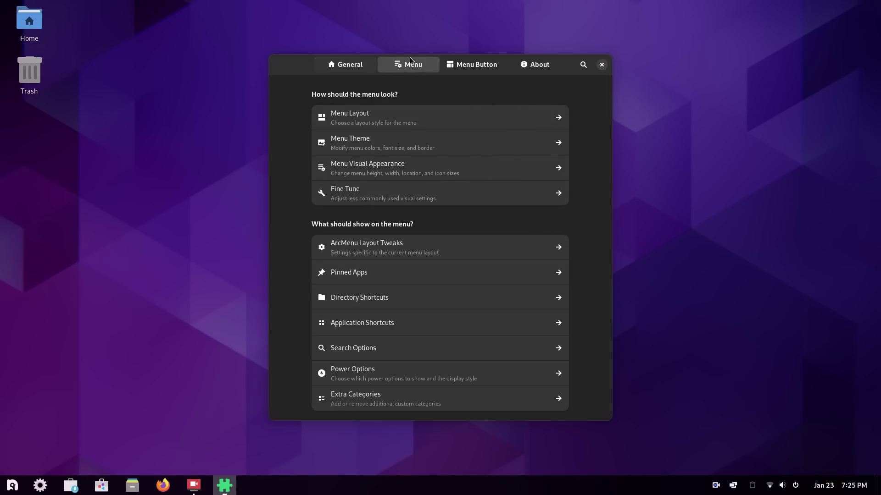
click(413, 117)
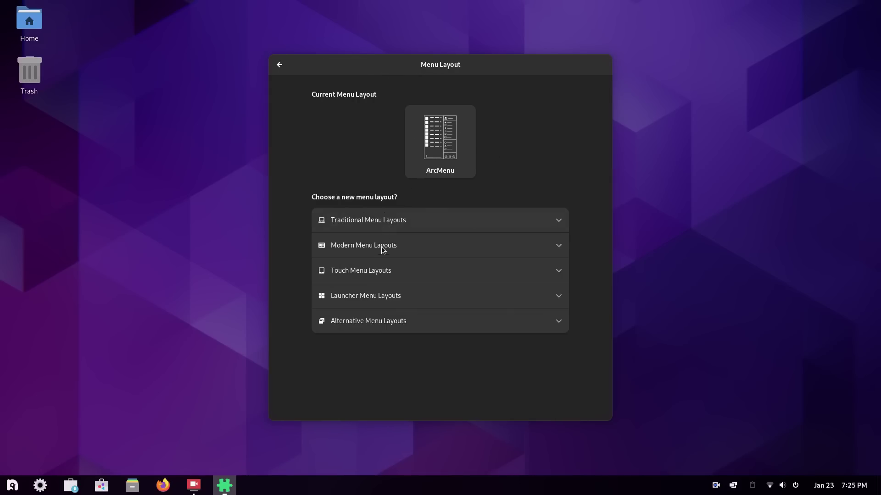
click(415, 225)
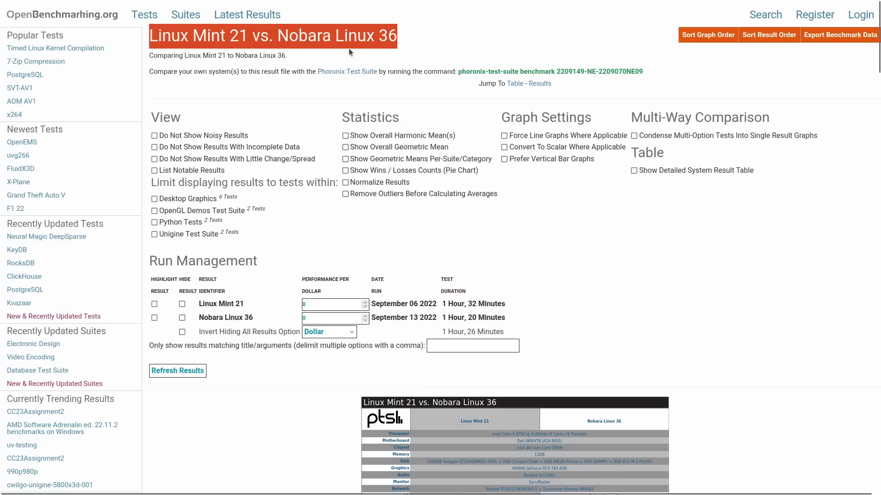
- Zoom in on the Mint 21 vs Nobara 36 results and scroll down to ParaView
scroll(329, 83, down, 19)
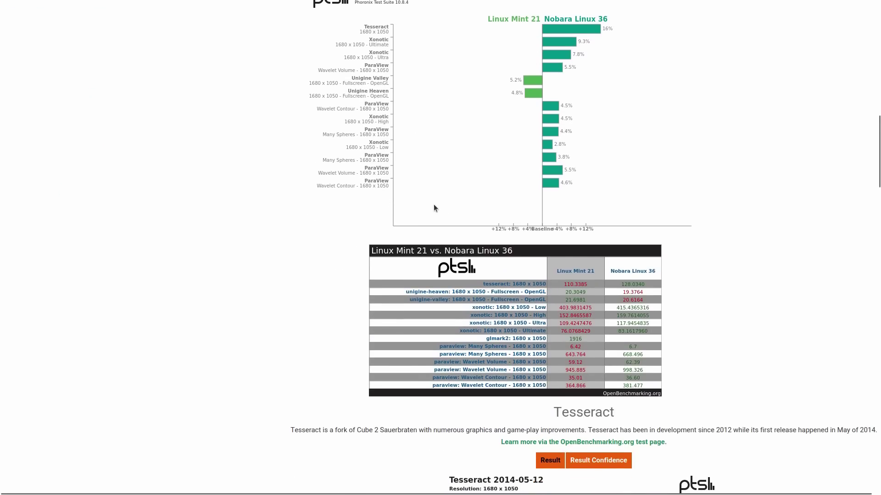
scroll(435, 208, down, 7)
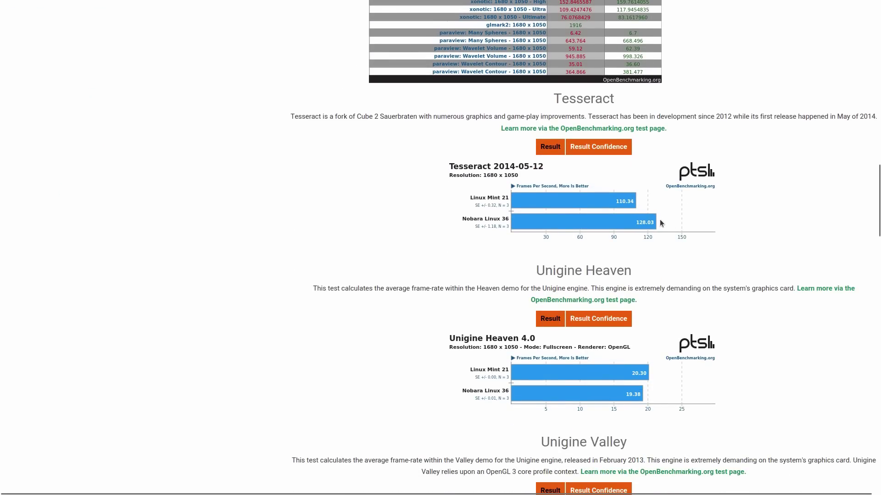
key(ctrl+plus)
key(ctrl+plus)
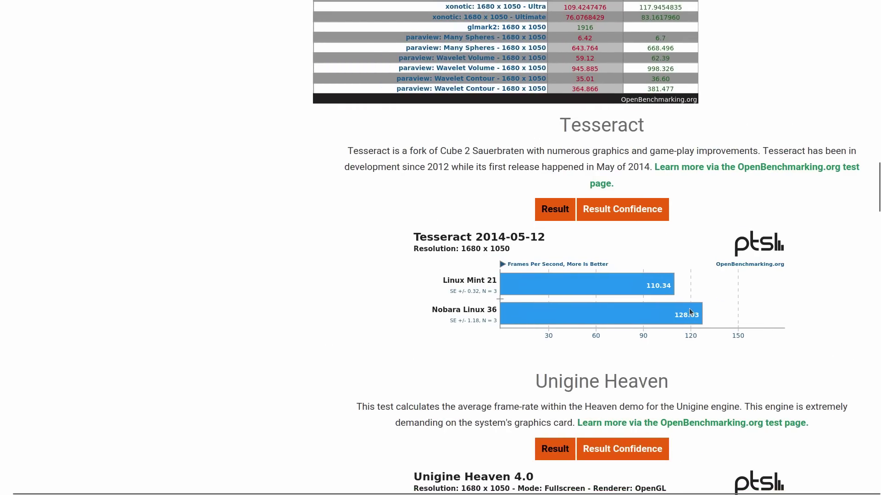
scroll(467, 282, down, 10)
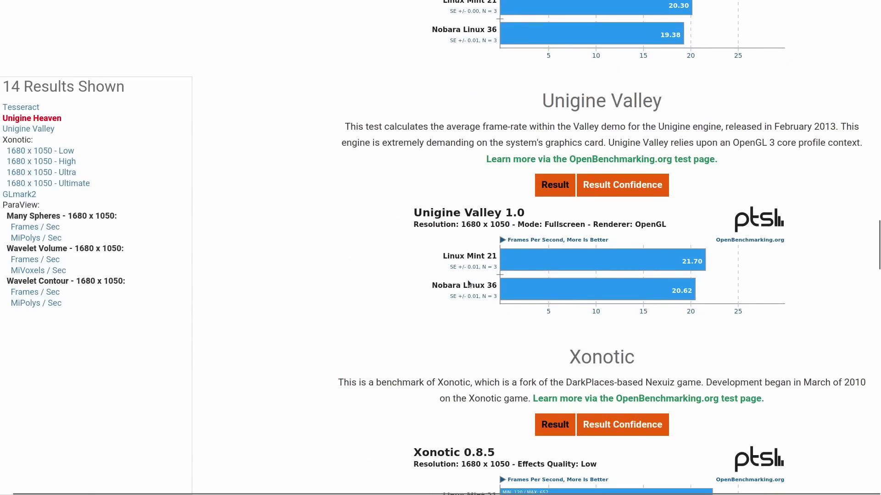
scroll(468, 281, down, 7)
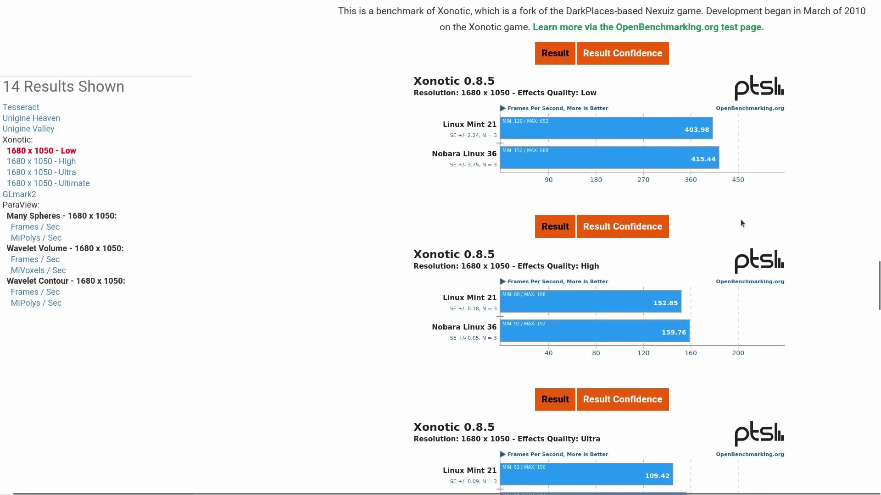
scroll(712, 365, down, 4)
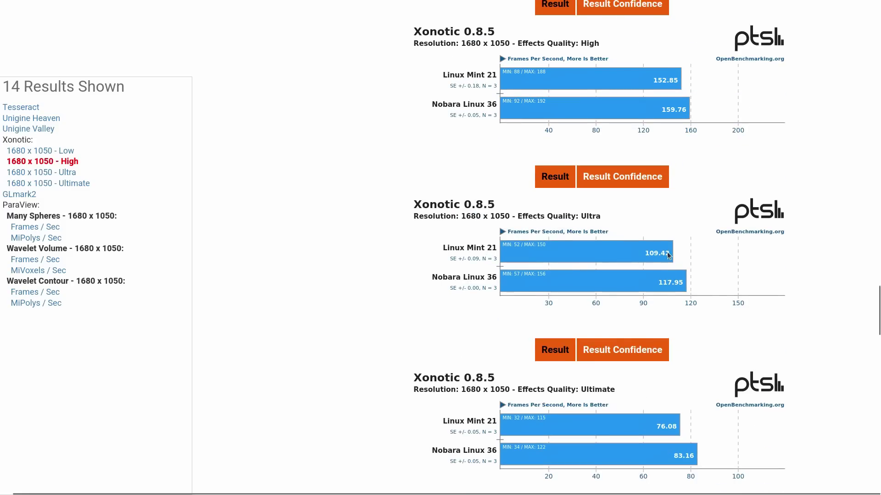
scroll(701, 257, down, 5)
scroll(603, 362, down, 7)
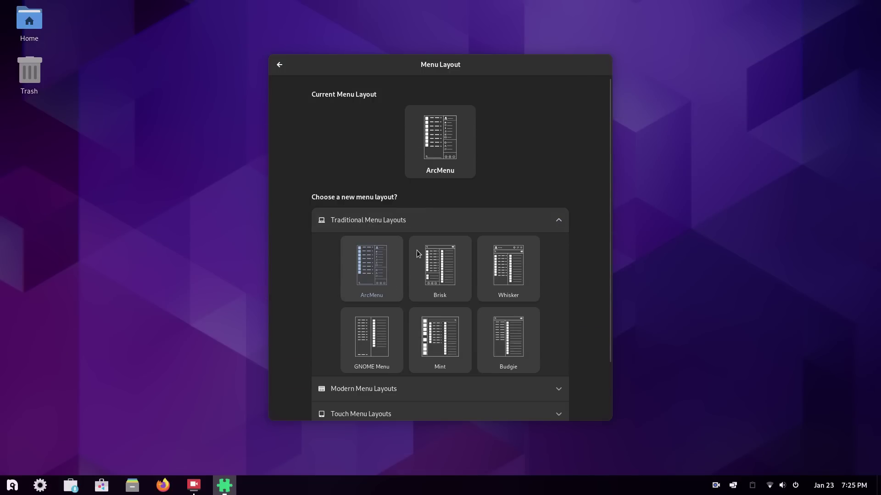
- Expand and collapse the Traditional, Modern, Touch, Launcher and Alternative menu layout categories
click(417, 211)
click(408, 252)
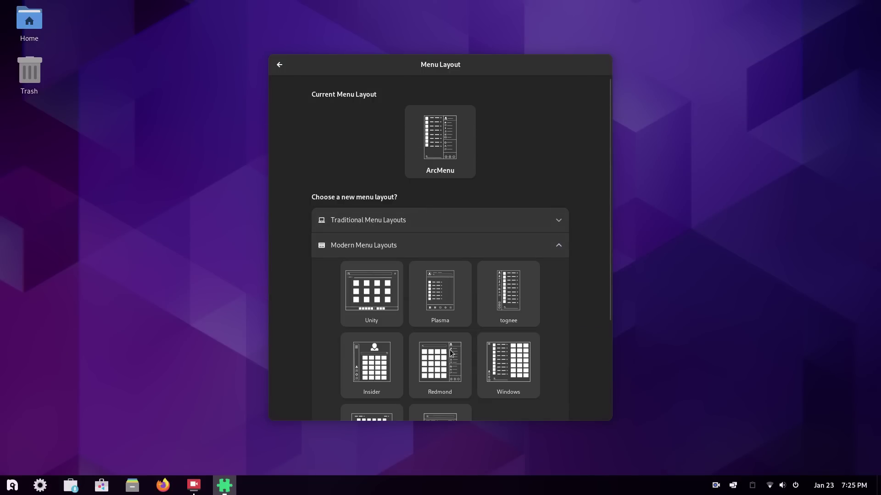
scroll(437, 353, down, 3)
click(475, 172)
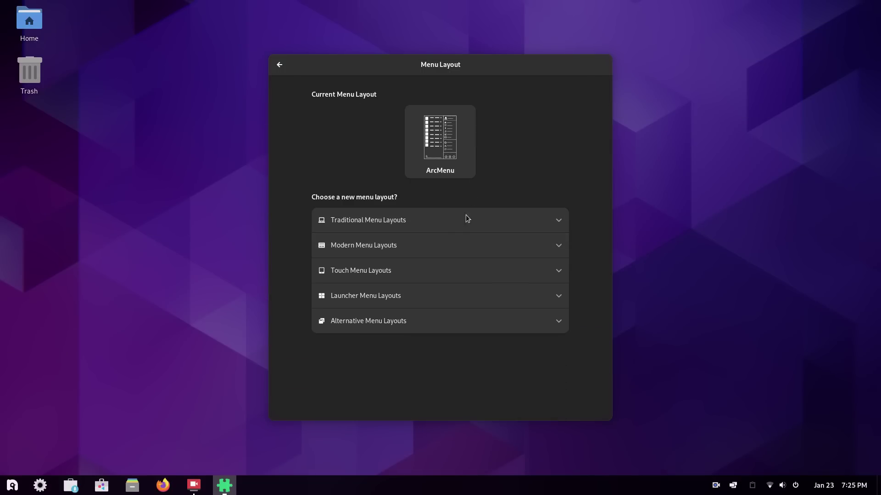
click(406, 272)
click(456, 277)
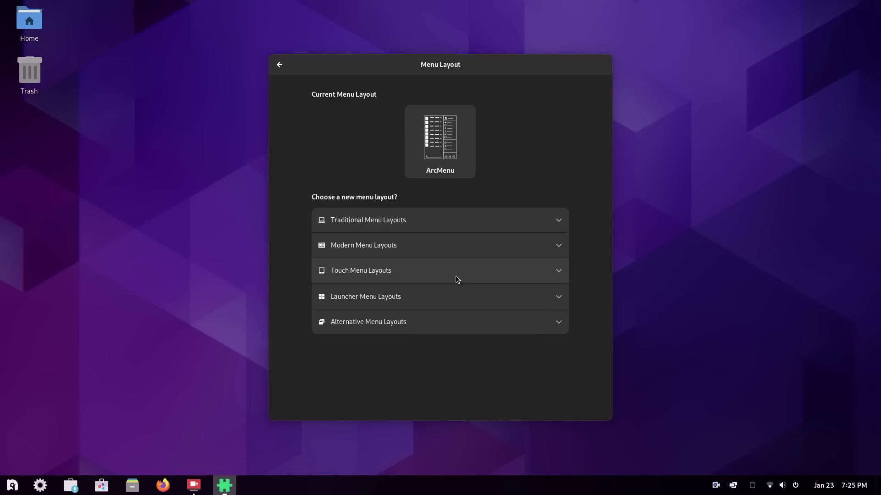
click(425, 293)
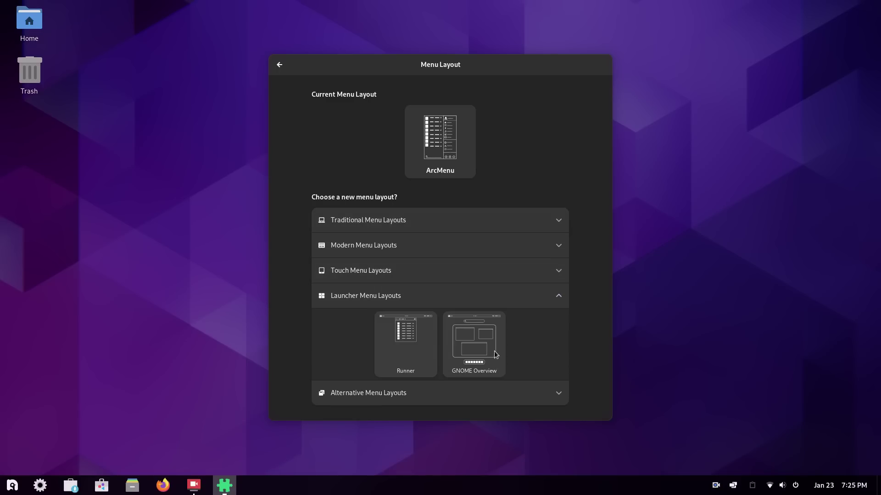
click(447, 297)
click(436, 320)
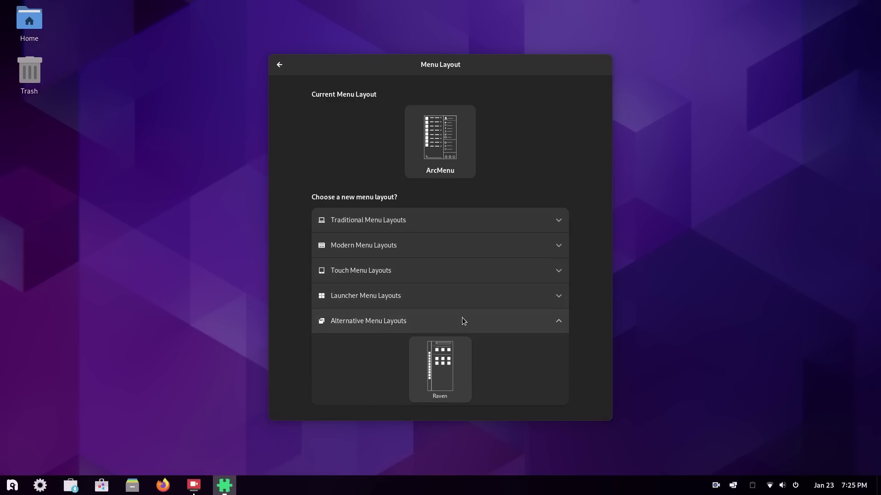
click(462, 326)
click(414, 226)
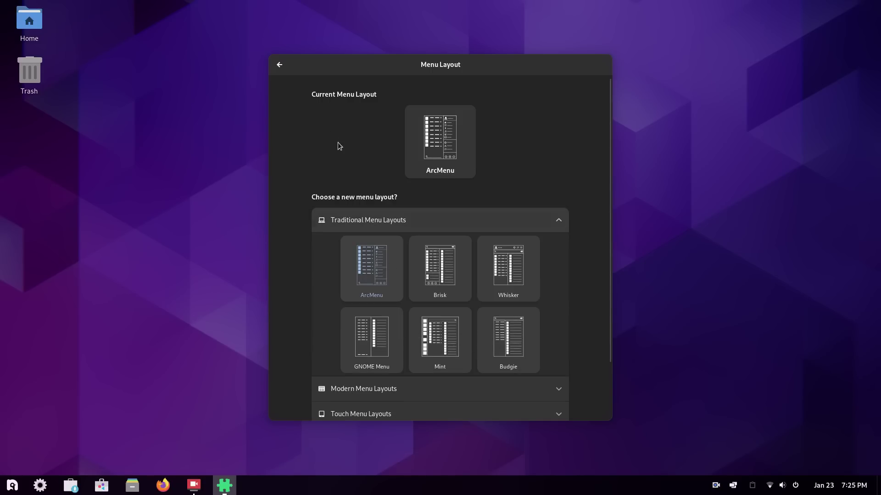
- Go back and view the Menu Button settings and the About page
click(279, 64)
click(461, 66)
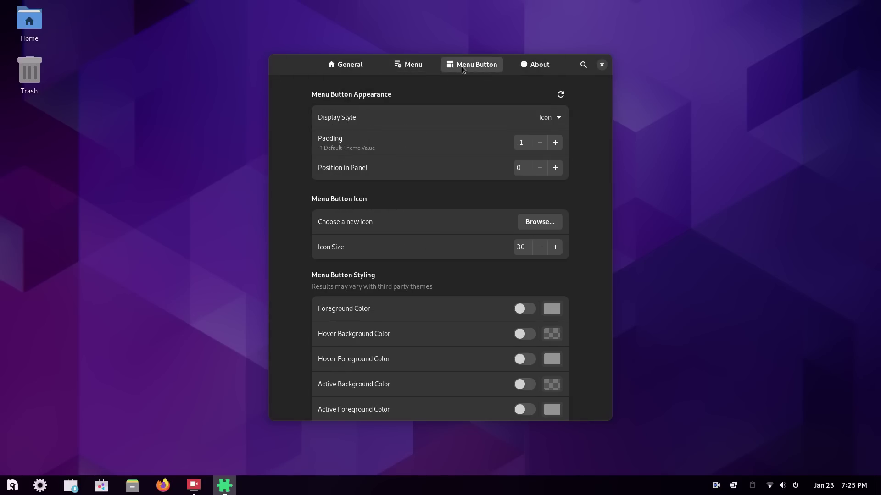
click(536, 65)
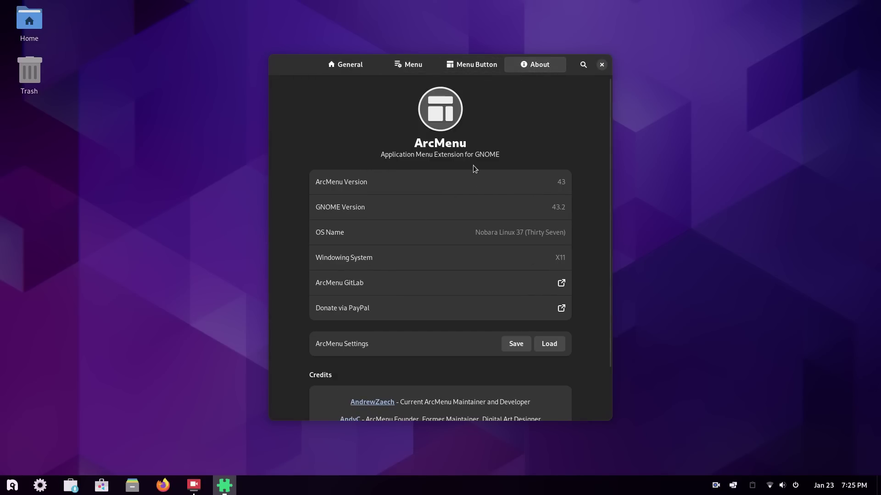
scroll(408, 210, down, 3)
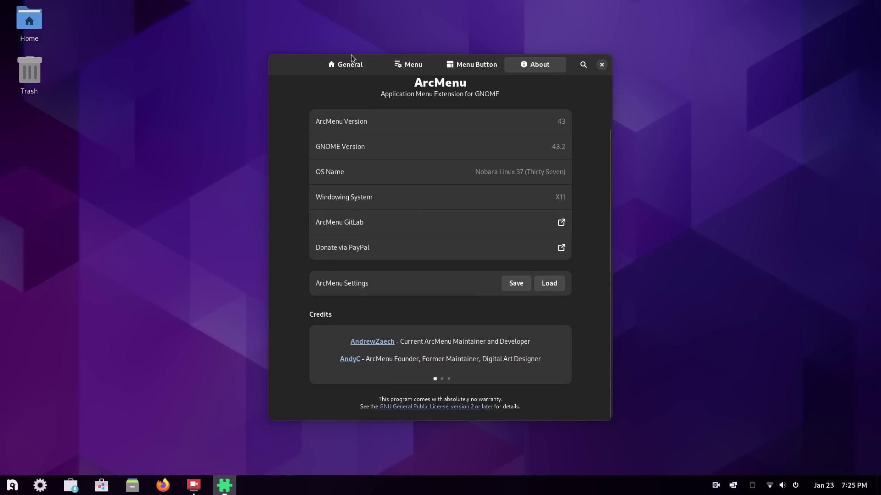
- Close ArcMenu Settings, then open the menu and dismiss the desktop context menu
click(601, 64)
key(super)
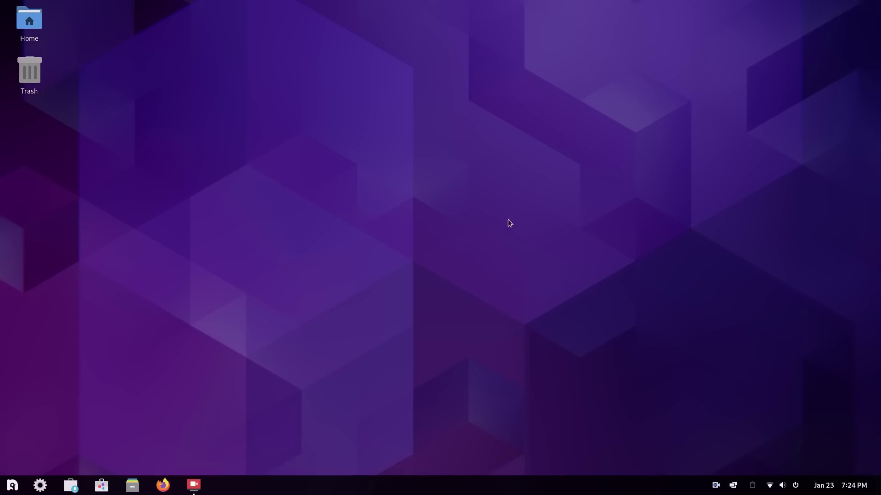
right_click(490, 207)
click(411, 231)
- Open Nobara Welcome's First Steps page and decline installing the NVIDIA GTX 1050 Ti drivers
click(133, 485)
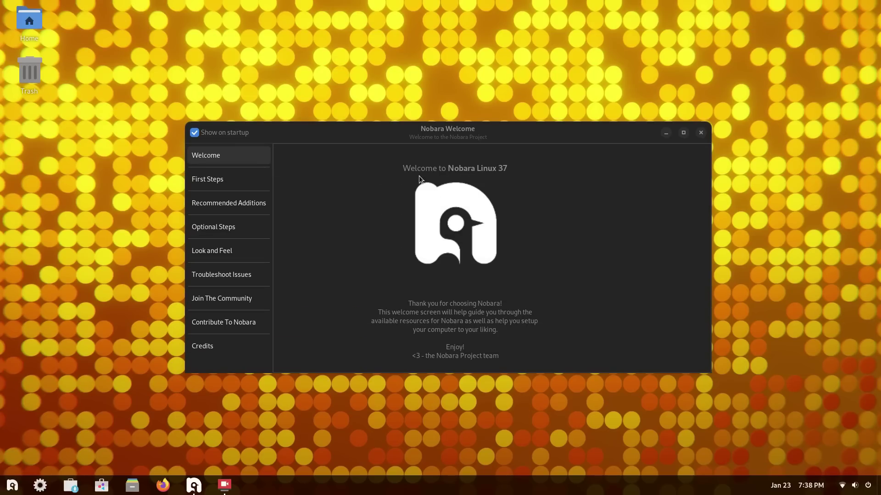
click(252, 177)
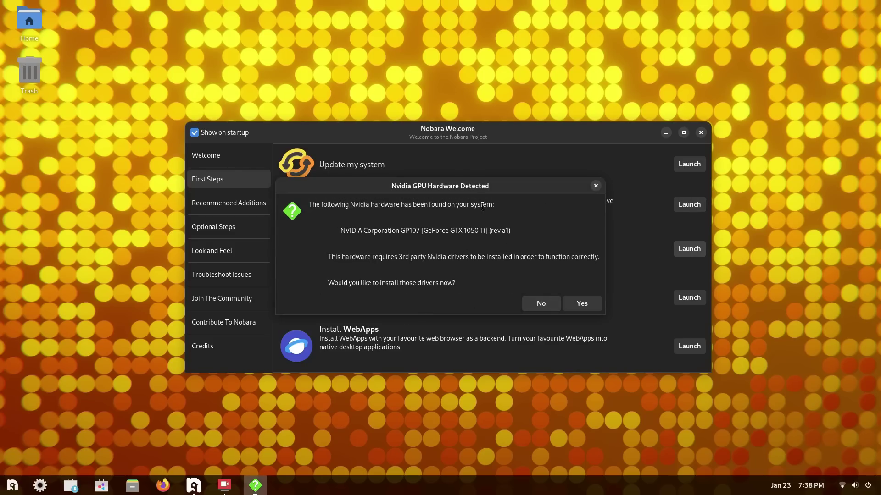
drag(469, 186, 601, 82)
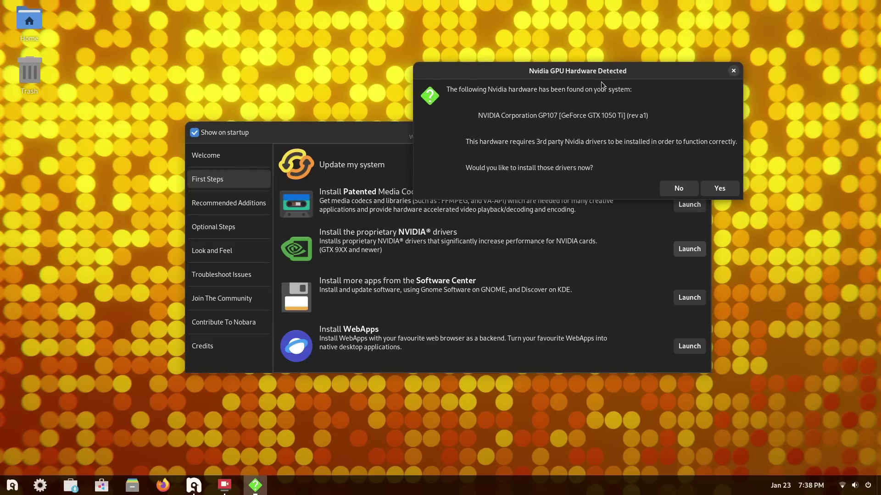
click(679, 188)
click(573, 269)
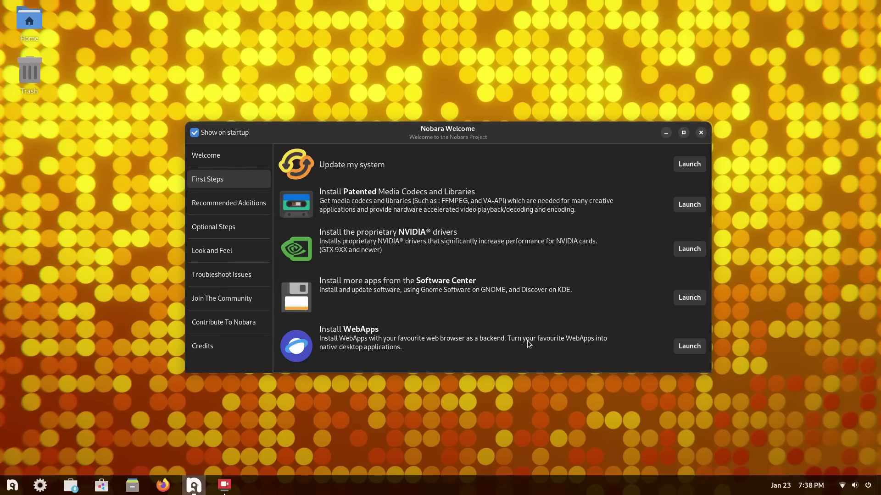
- Browse Recommended Additions, Optional Steps and Look and Feel, opening and cancelling the login manager picker
click(240, 204)
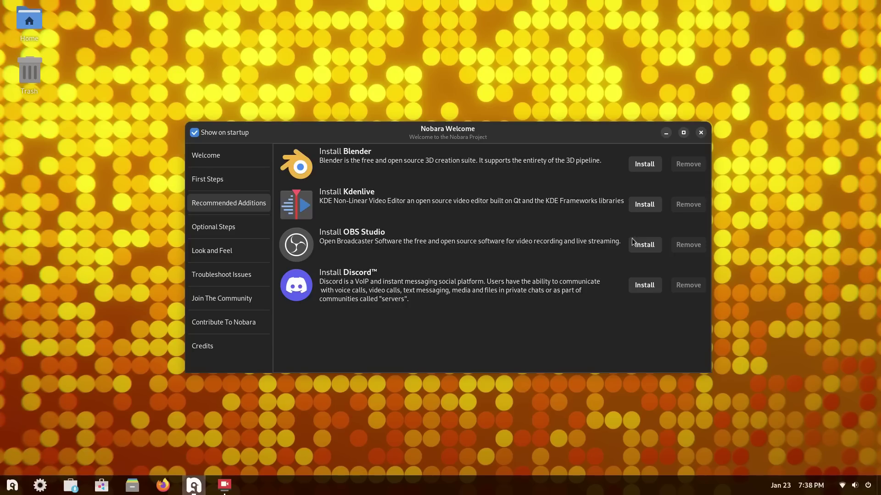
click(243, 233)
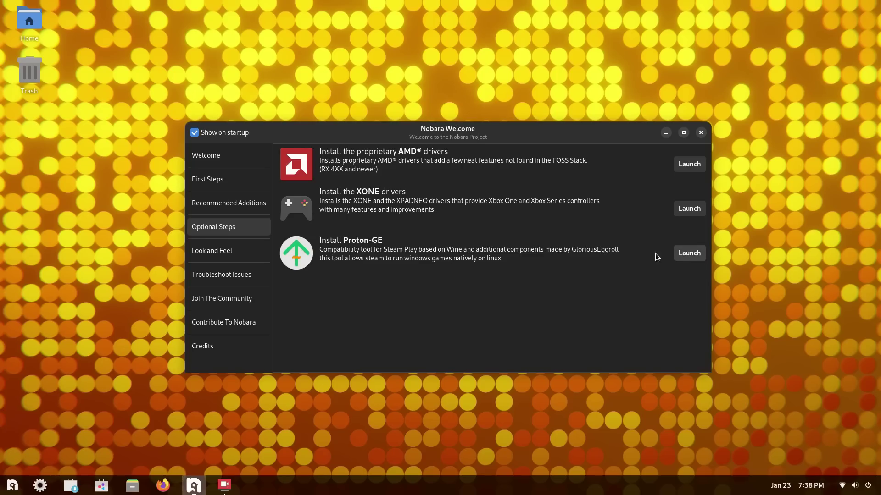
click(248, 244)
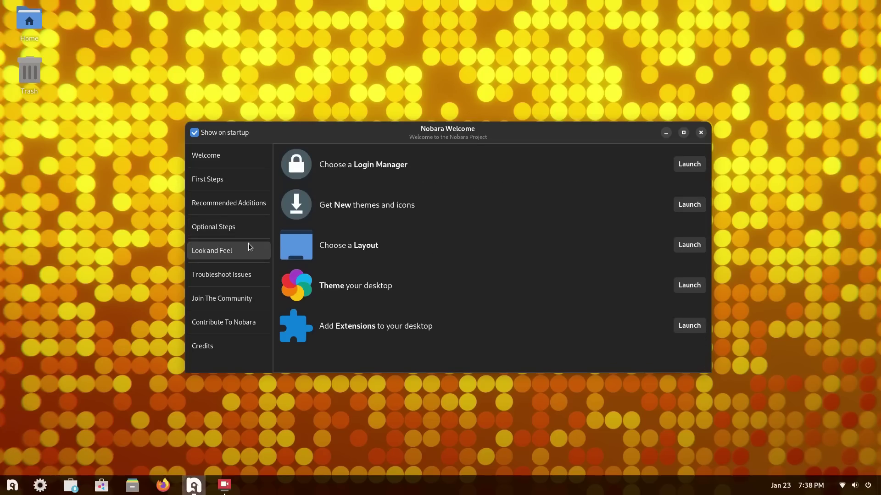
click(689, 164)
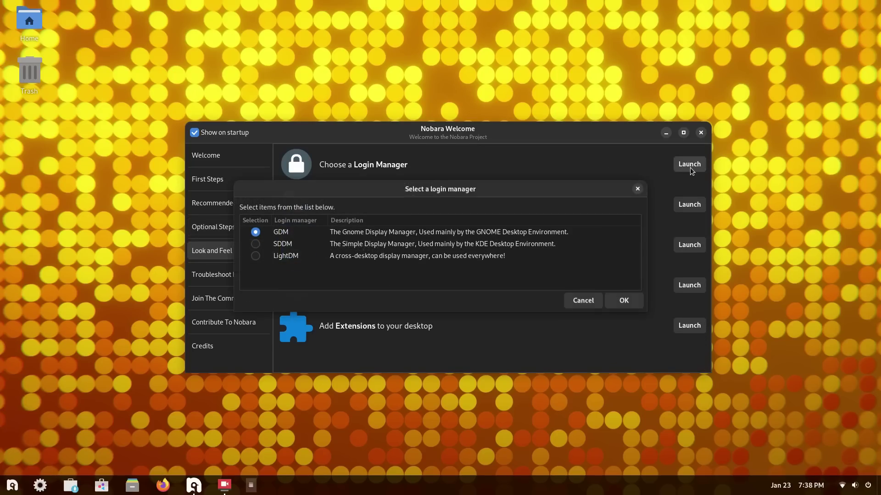
click(624, 301)
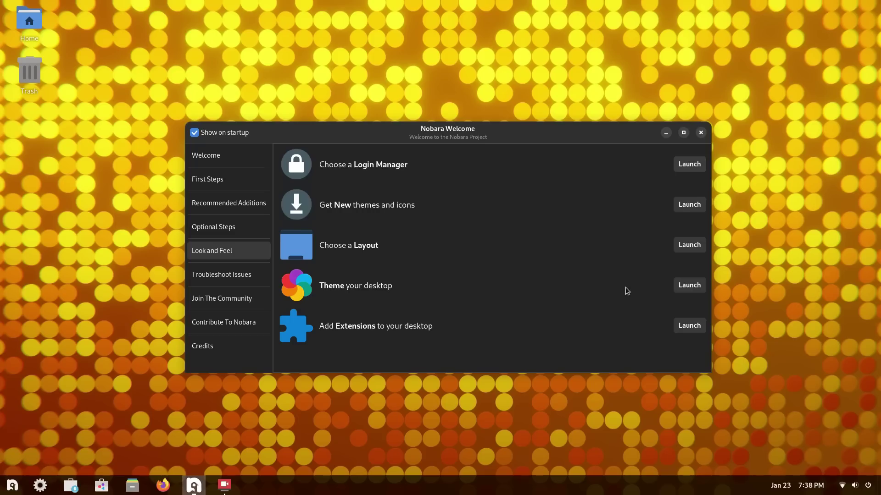
- Launch Choose a Layout, bringing up GNOME Tweaks on its General page
click(686, 246)
scroll(418, 289, down, 3)
scroll(419, 279, up, 3)
- Close the layout chooser and check the appearance theme settings in GNOME Tweaks
click(622, 115)
click(690, 285)
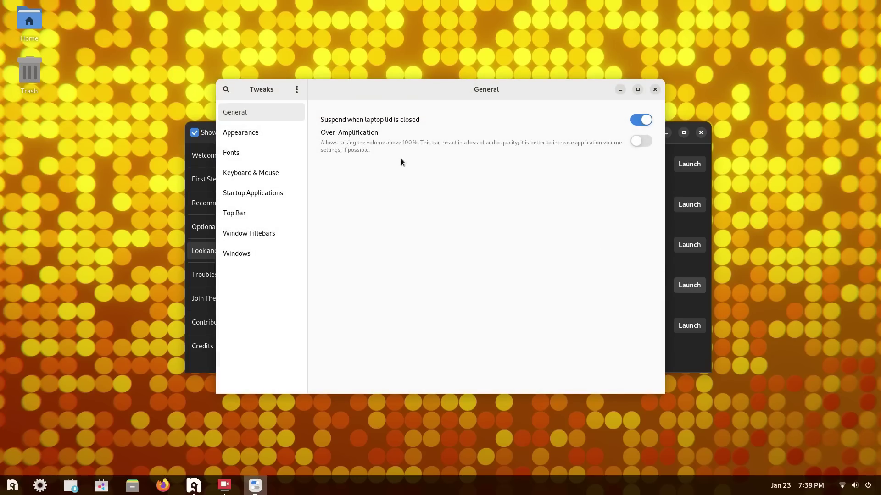
click(265, 134)
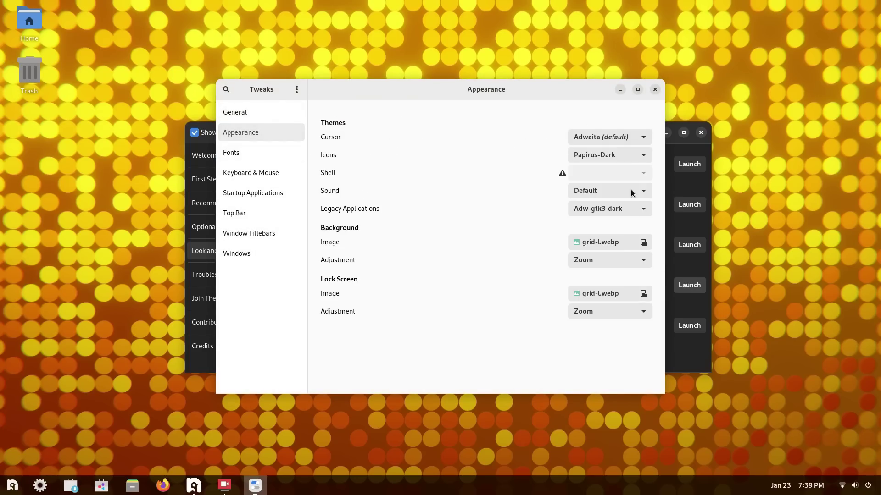
click(655, 89)
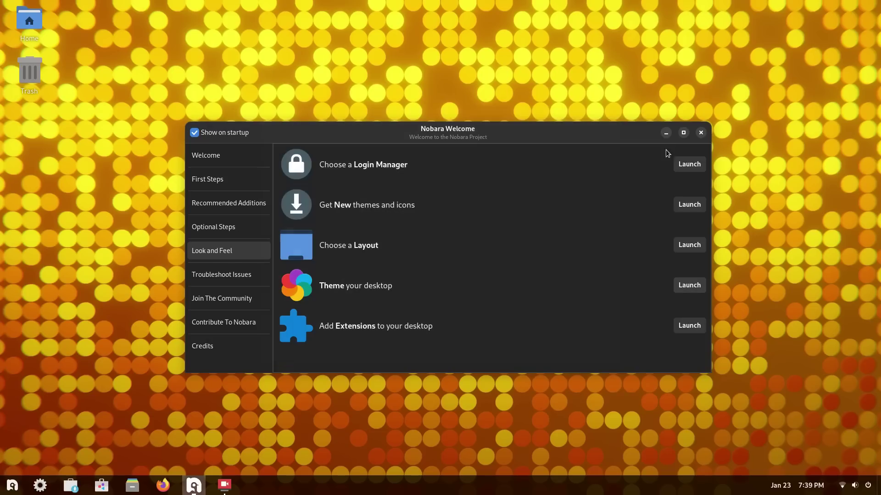
- Browse the Extensions manager's online and installed extension lists, then close it
click(679, 325)
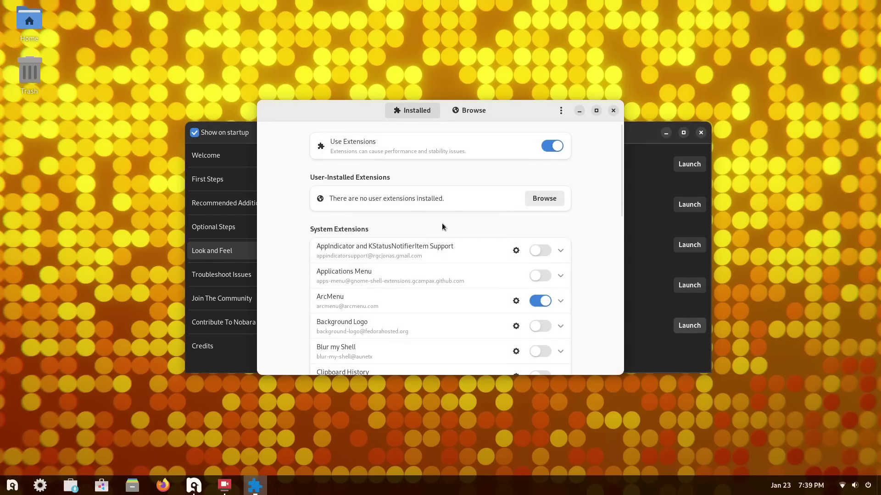
click(475, 111)
click(414, 110)
scroll(367, 253, down, 10)
scroll(342, 270, up, 10)
click(614, 111)
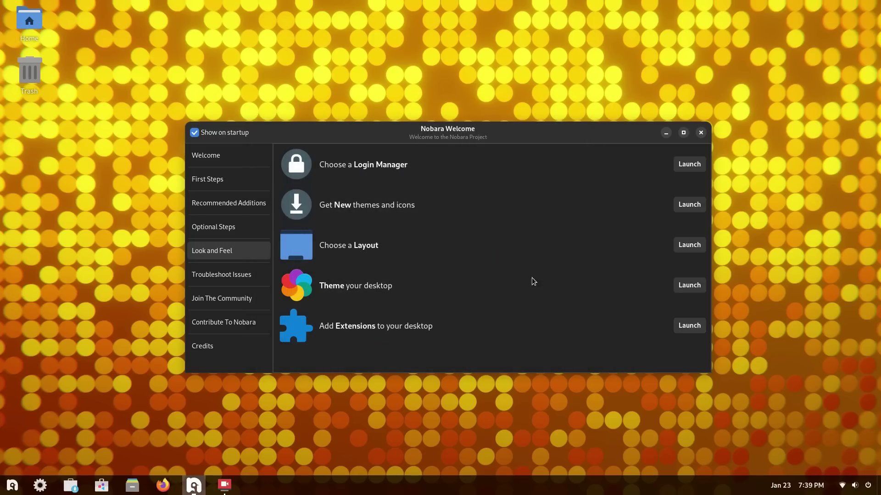
- Review Troubleshoot Issues, Join The Community, Contribute To Nobara and Credits, then close Nobara Welcome
click(235, 271)
click(230, 303)
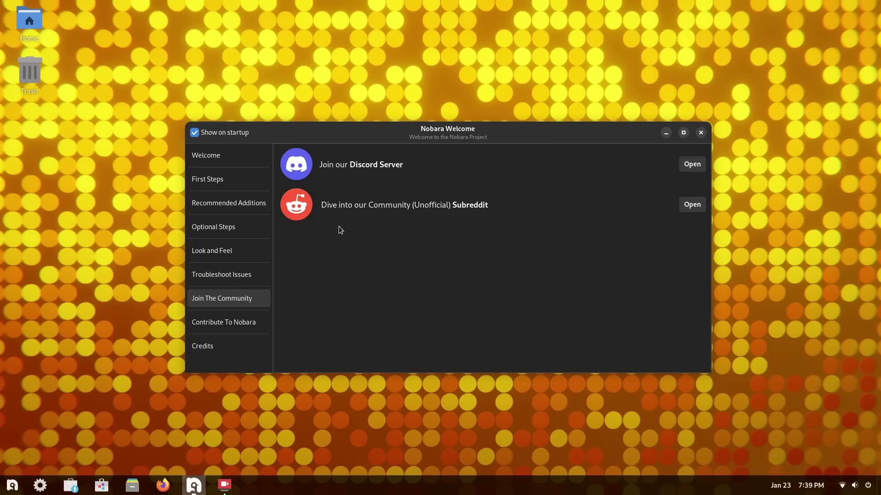
click(234, 322)
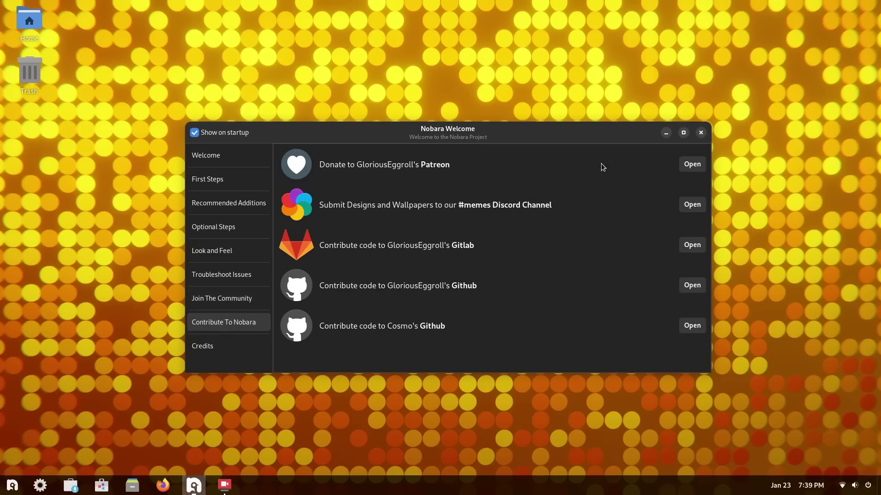
click(255, 344)
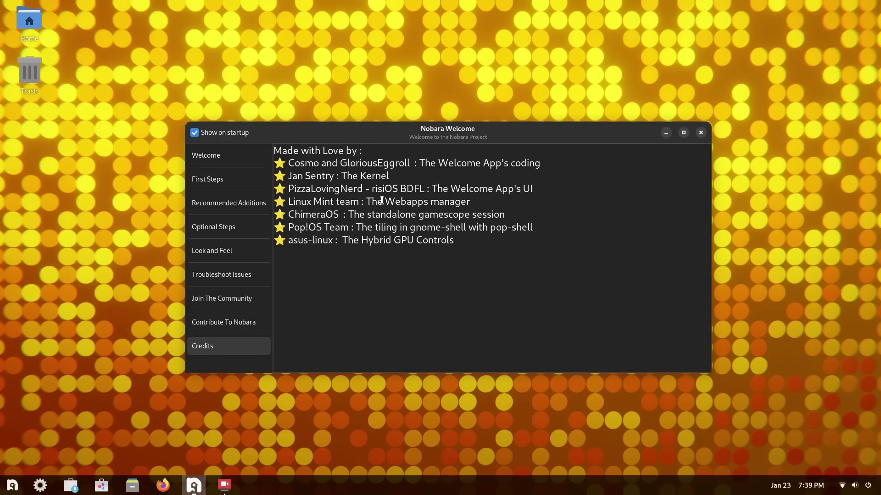
click(701, 133)
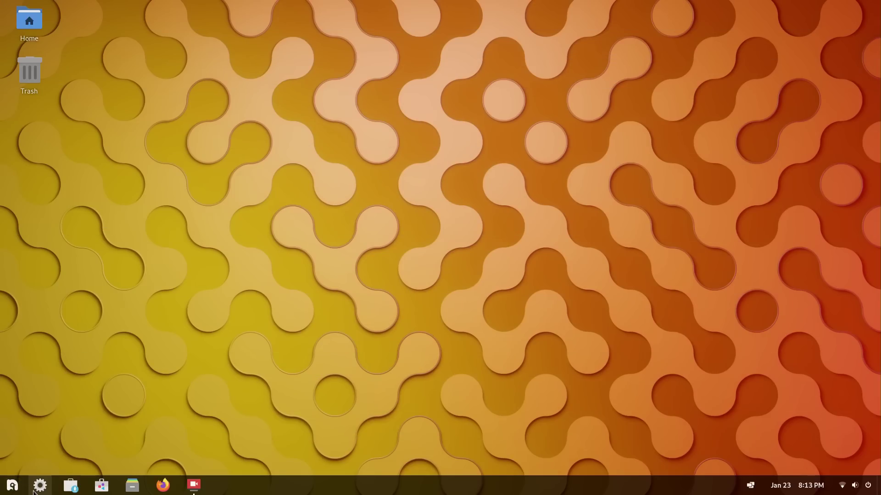
- Open GNOME Settings and look through the Wi-Fi, Network and Bluetooth pages
click(40, 485)
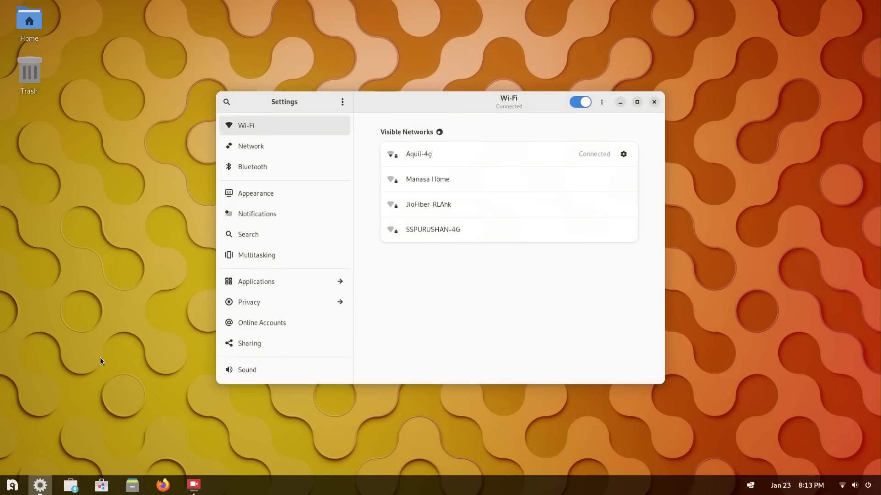
drag(435, 112, 390, 89)
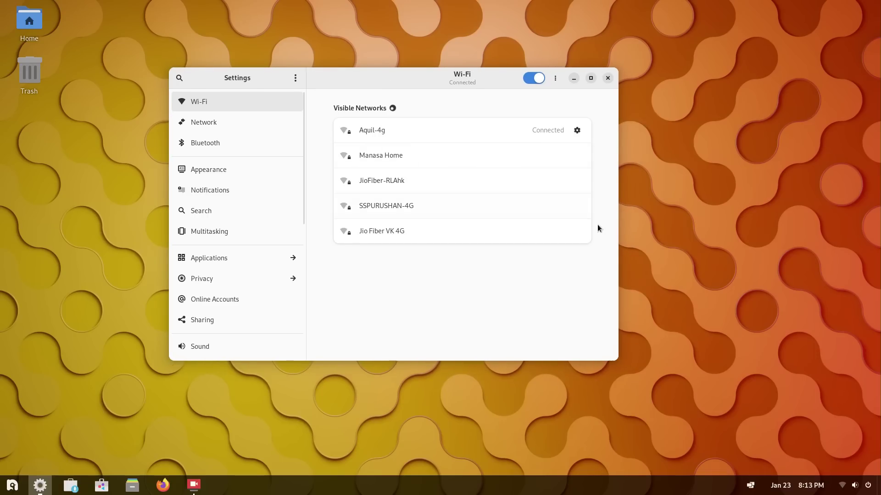
click(555, 78)
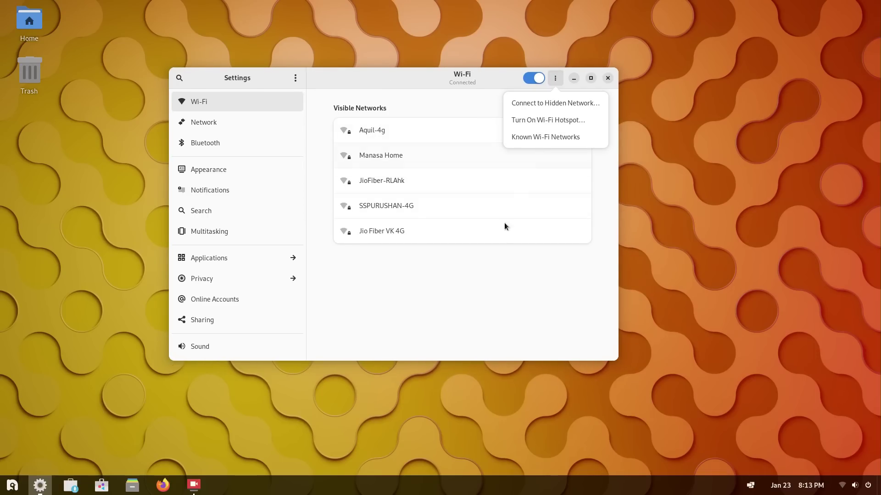
click(501, 238)
click(232, 129)
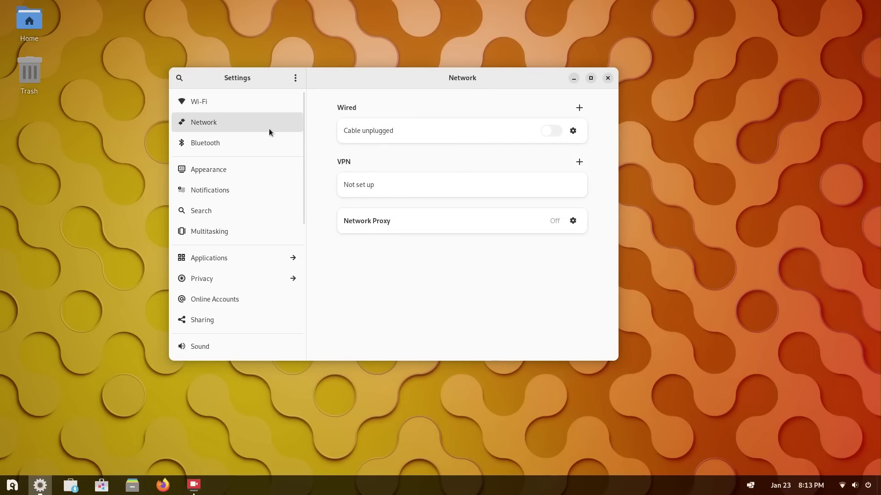
click(249, 139)
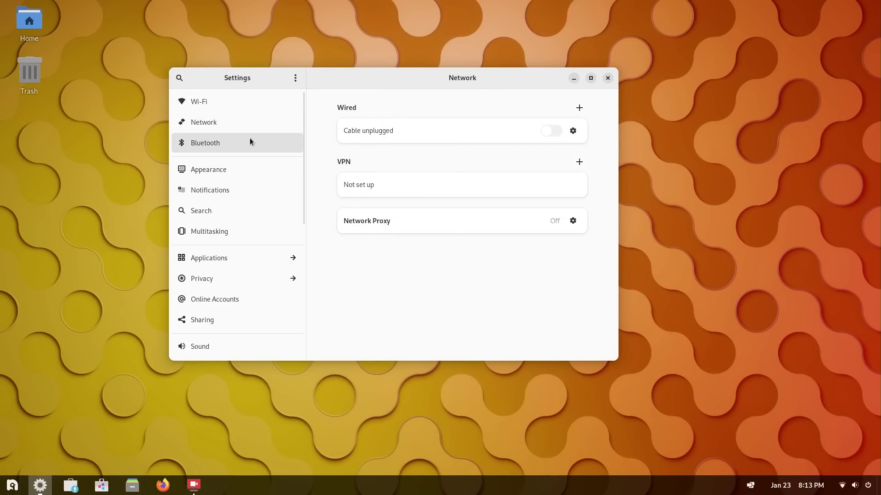
- Try the Dark style under Appearance, revert to Default, then view Notifications settings
click(244, 171)
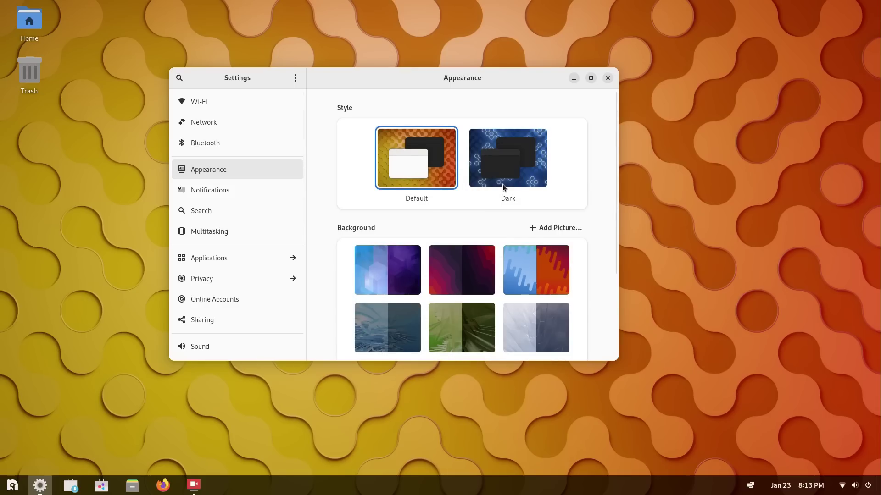
scroll(516, 233, down, 3)
scroll(518, 229, up, 3)
click(526, 150)
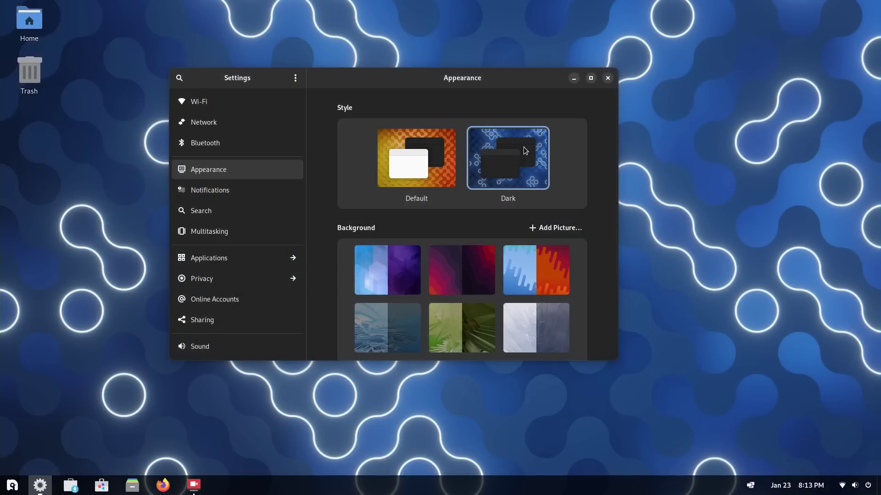
click(449, 163)
click(237, 189)
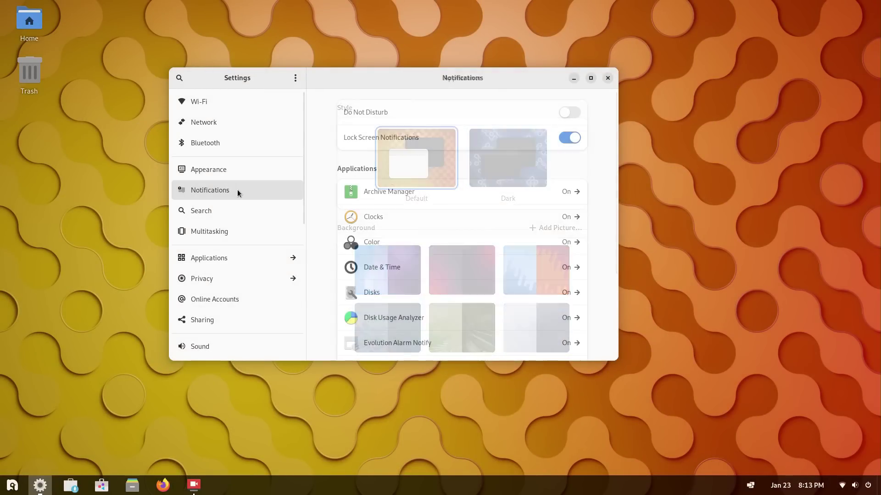
scroll(407, 252, down, 5)
scroll(406, 251, up, 5)
- Turn off Contacts and Files in the Search settings
click(195, 213)
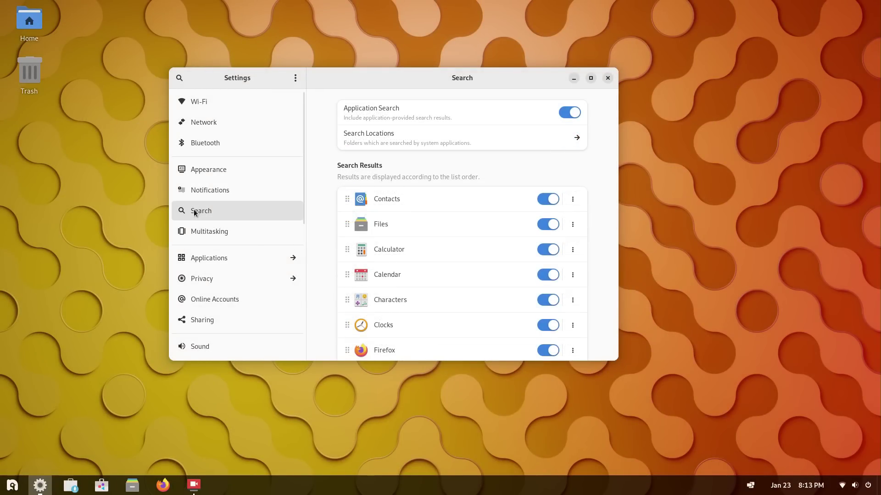
click(548, 200)
click(544, 228)
scroll(494, 254, down, 5)
scroll(494, 254, up, 5)
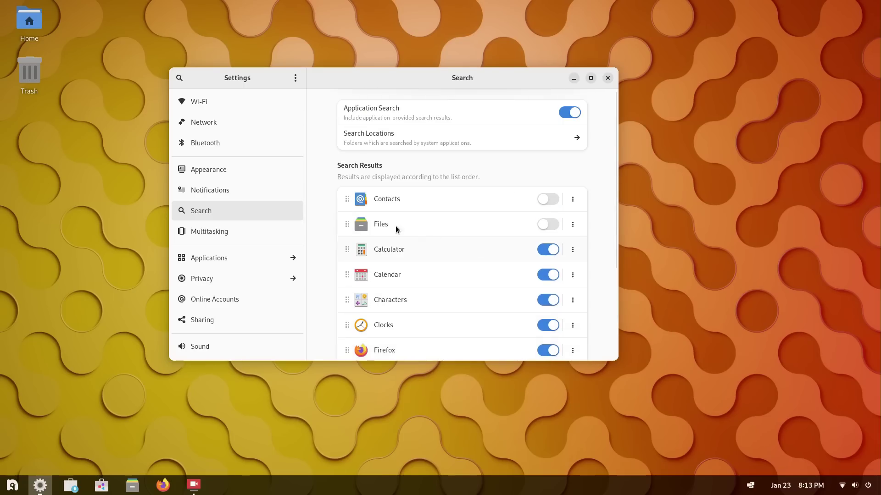
- Check Multitasking, then view Calculator and Calendar in the Applications settings list
click(253, 227)
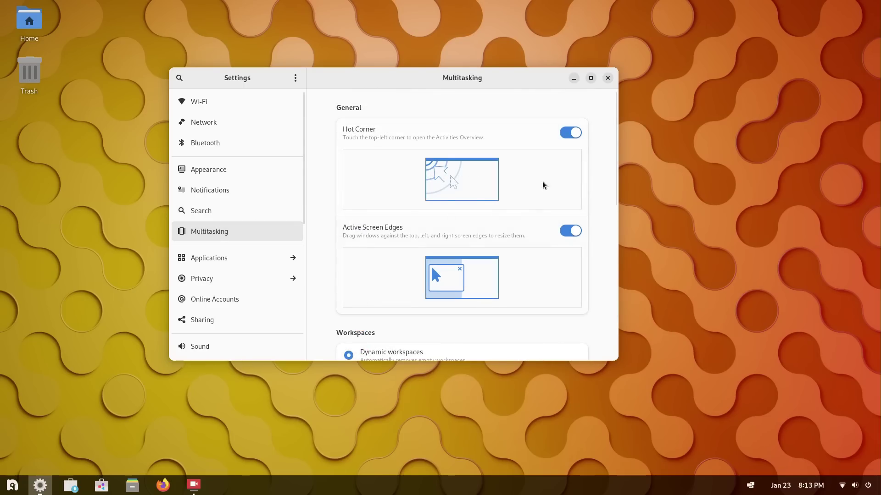
mouse_move(0, 0)
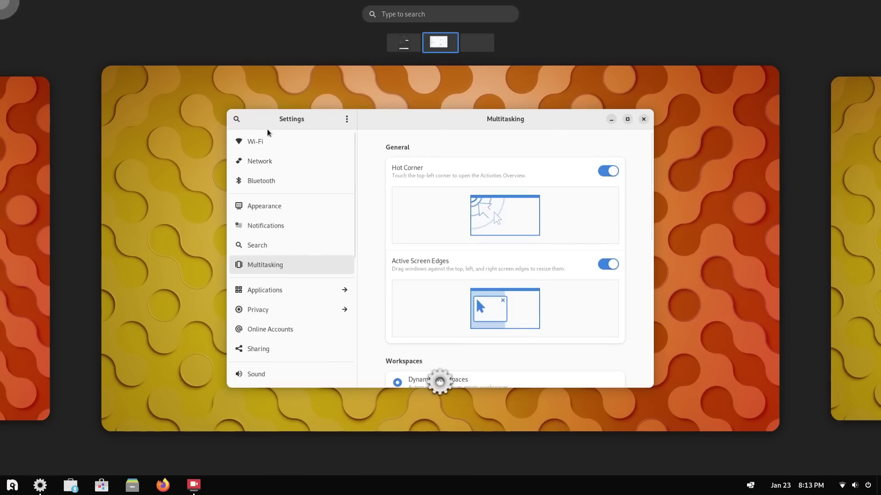
click(360, 163)
scroll(517, 260, down, 10)
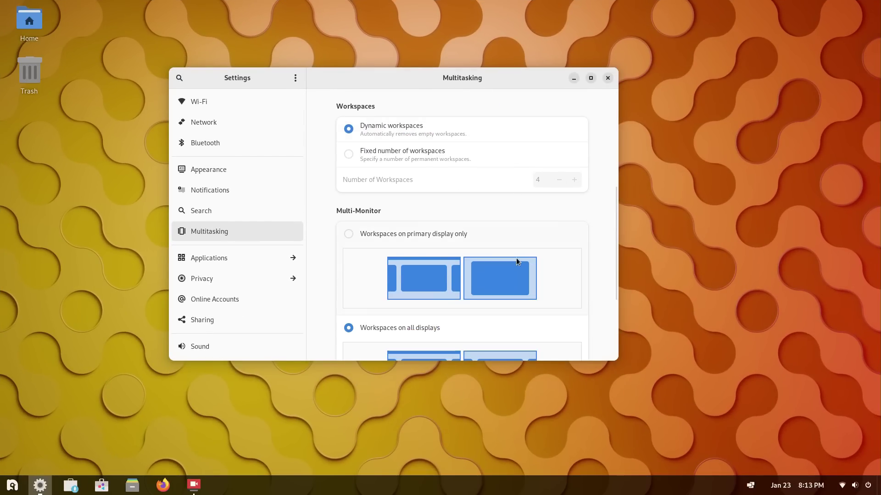
click(275, 262)
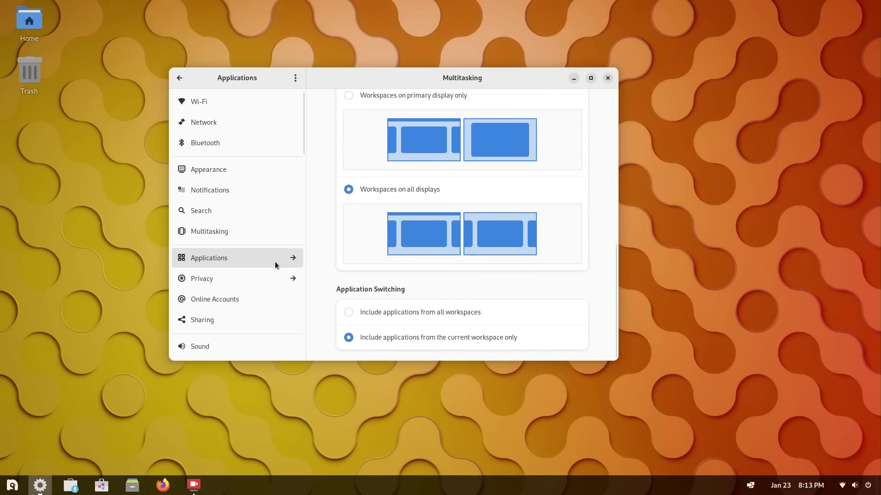
click(256, 154)
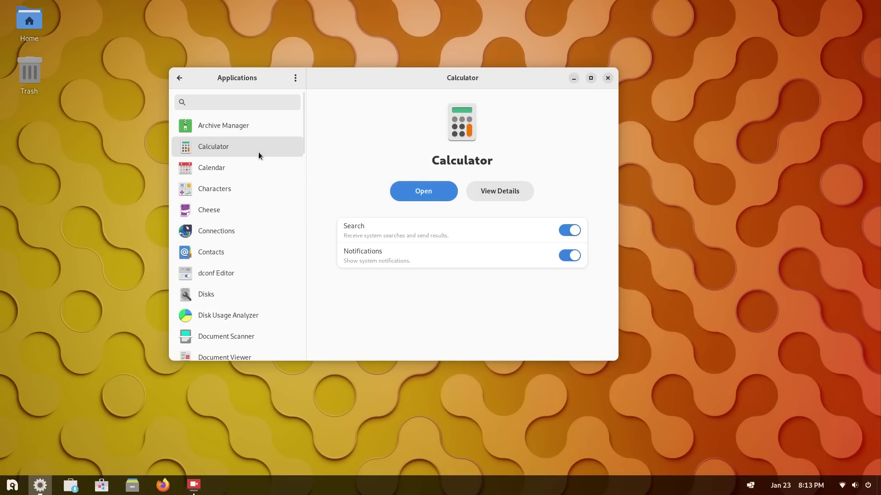
click(249, 166)
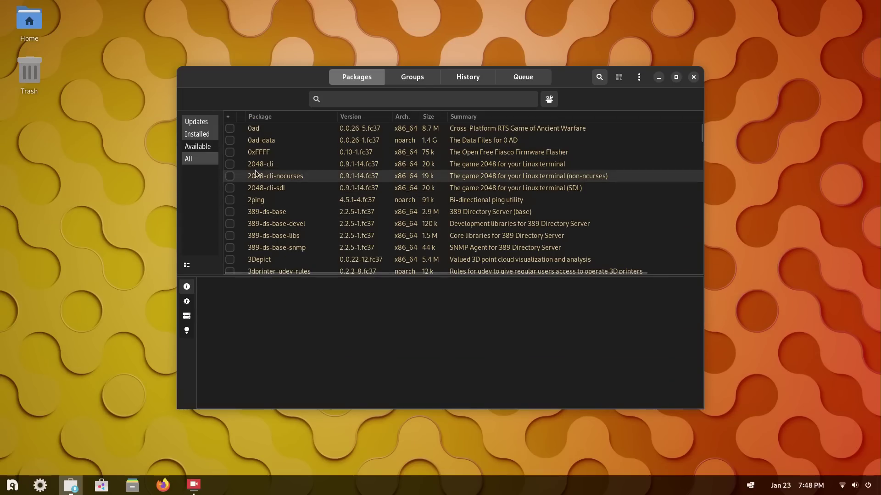
- Filter the package list by Updates, Installed, Available and All, then launch GNOME Software
click(196, 123)
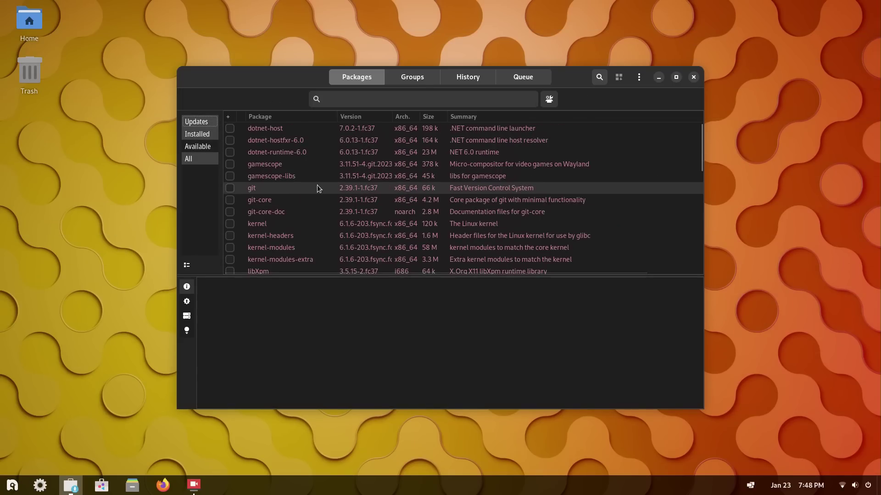
click(216, 135)
scroll(312, 161, down, 4)
click(214, 146)
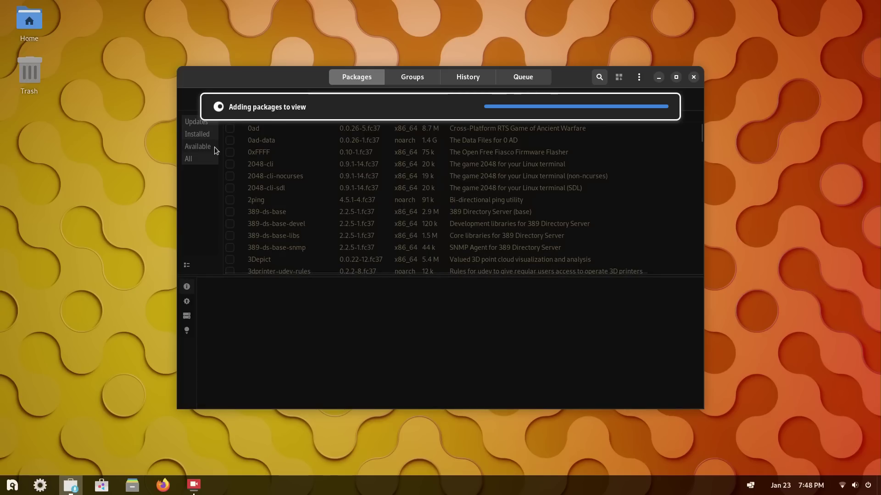
scroll(231, 175, down, 3)
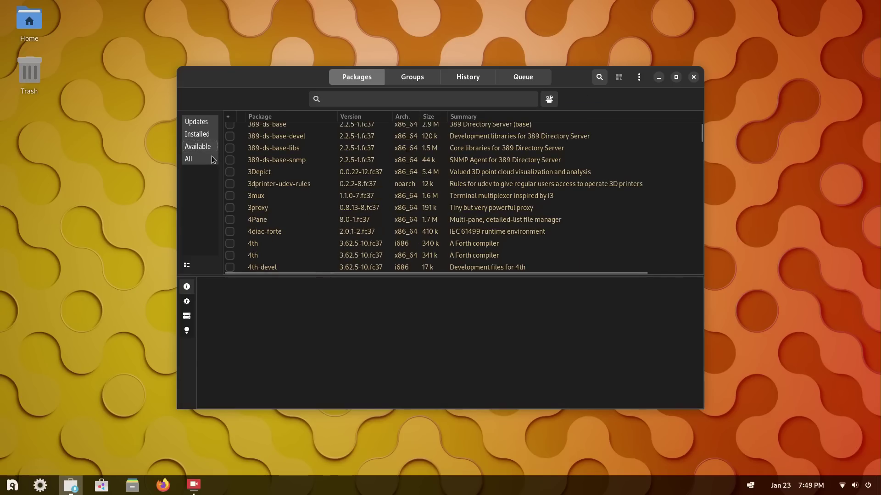
click(212, 158)
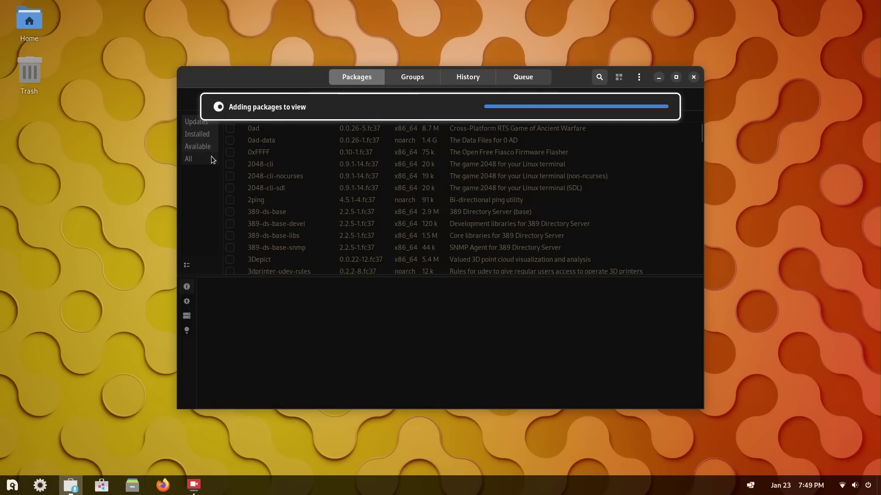
scroll(315, 217, down, 3)
scroll(314, 218, up, 3)
scroll(364, 151, down, 10)
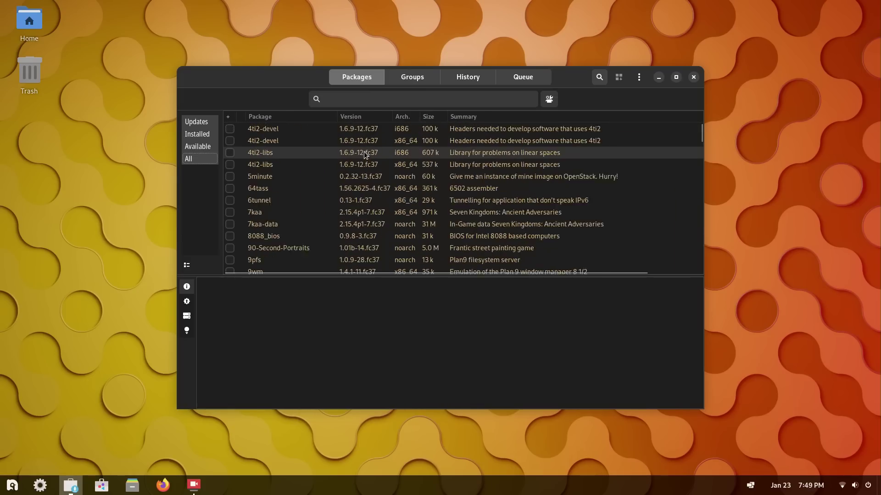
scroll(364, 155, down, 5)
click(102, 485)
- Unmaximize the GNOME Software window and page the featured-app banner forward twice
double_click(482, 14)
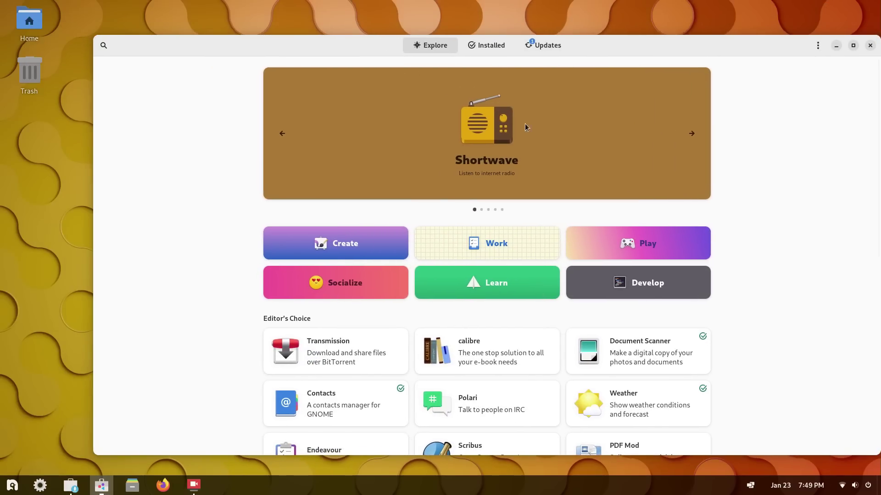
scroll(365, 337, down, 5)
scroll(365, 337, up, 5)
scroll(384, 280, down, 7)
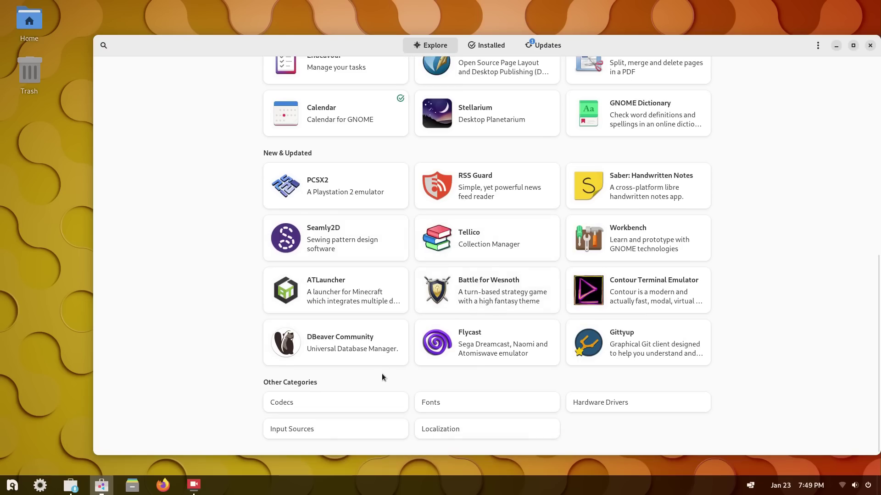
scroll(387, 367, up, 7)
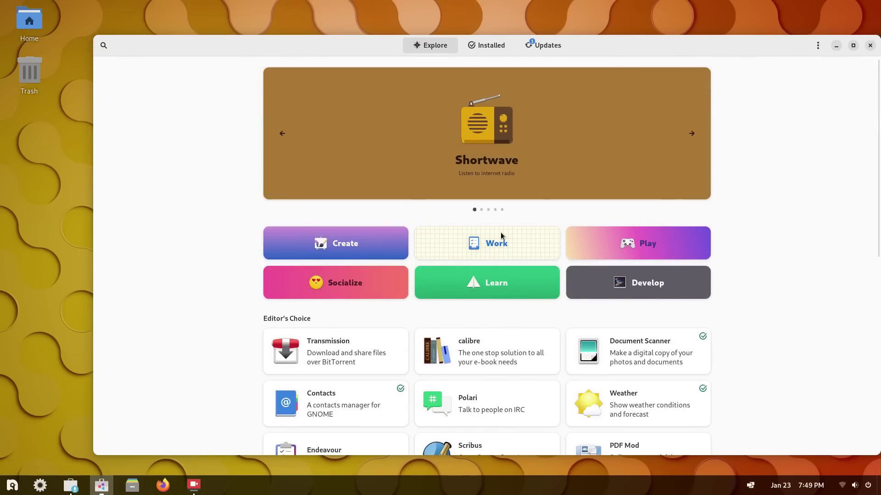
click(692, 136)
click(692, 136)
- Page the featured banner forward to Blanket and close GNOME Software
click(692, 137)
click(692, 136)
click(870, 45)
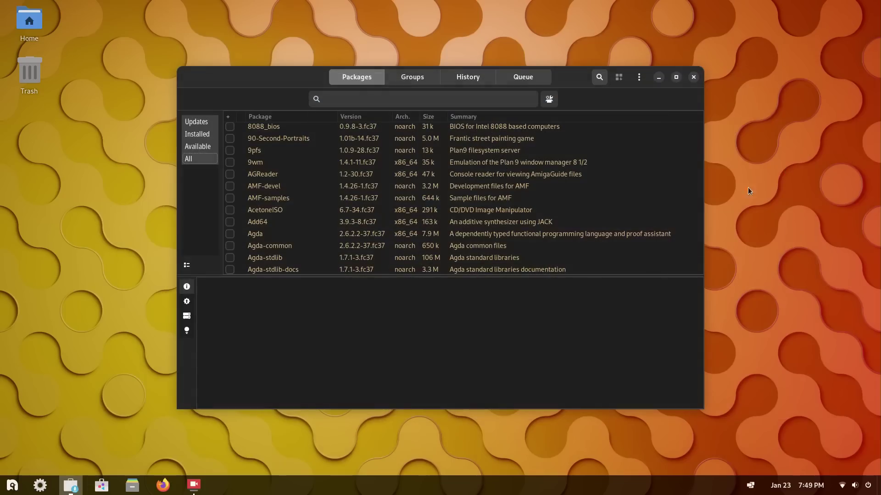
- Search the packages for 'openshot' and read the openshot package description
click(445, 99)
text(openshot)
key(Return)
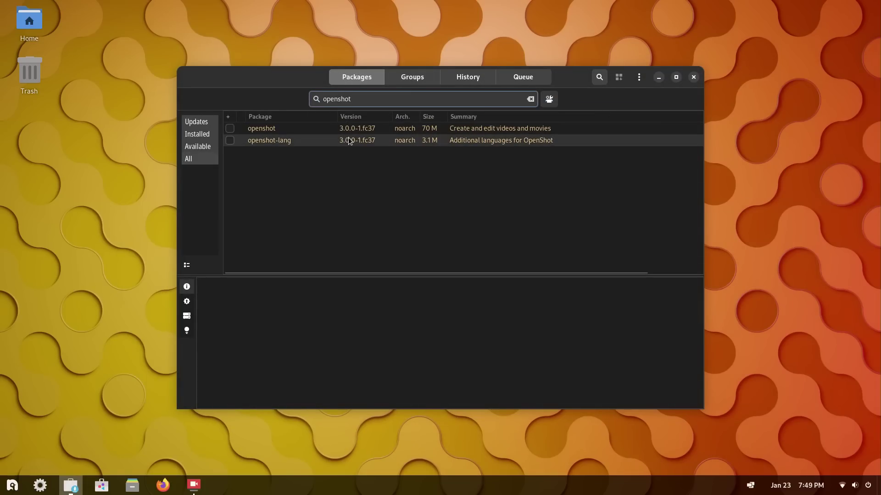
click(360, 131)
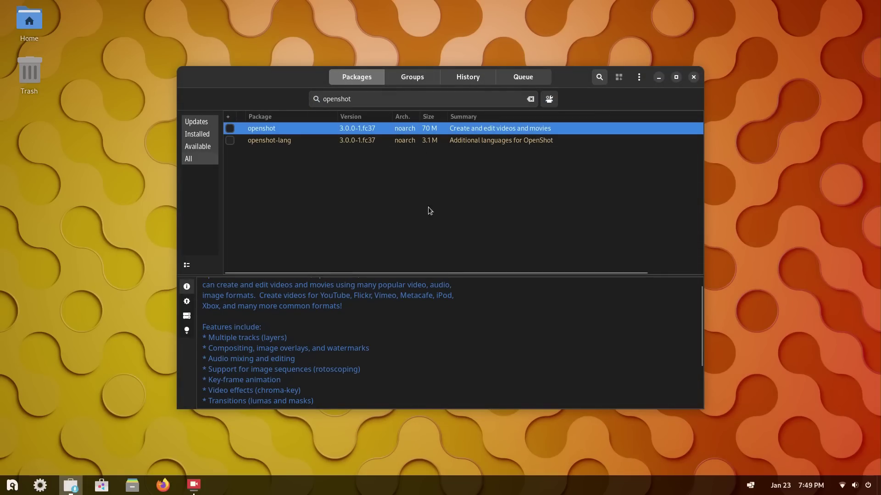
scroll(239, 288, down, 2)
scroll(240, 288, up, 3)
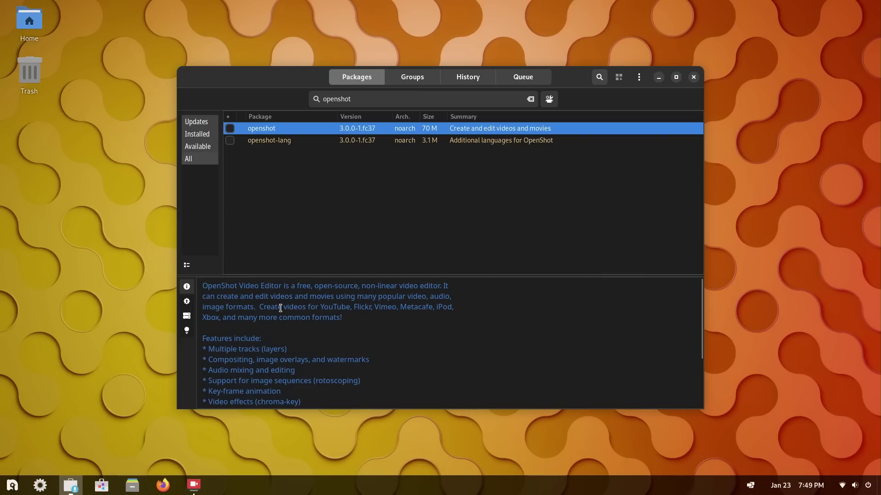
scroll(408, 330, down, 3)
scroll(395, 344, up, 4)
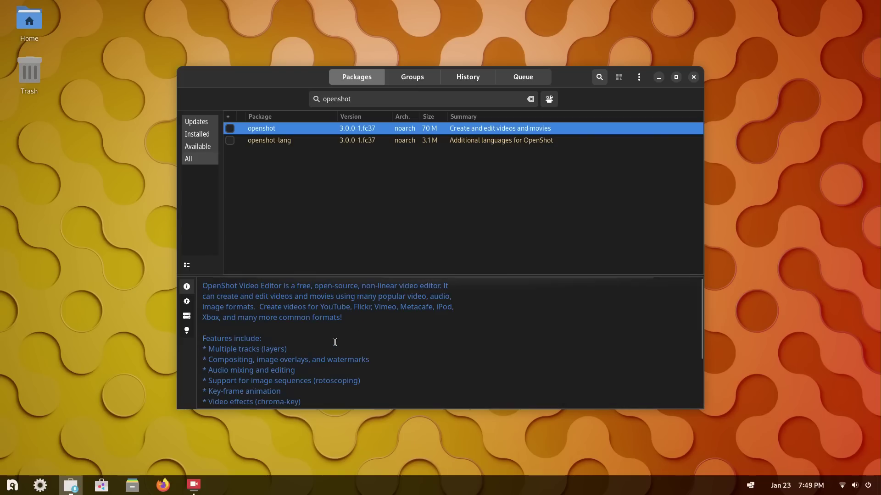
- Clear the search to list all packages, then search for 'python'
click(413, 101)
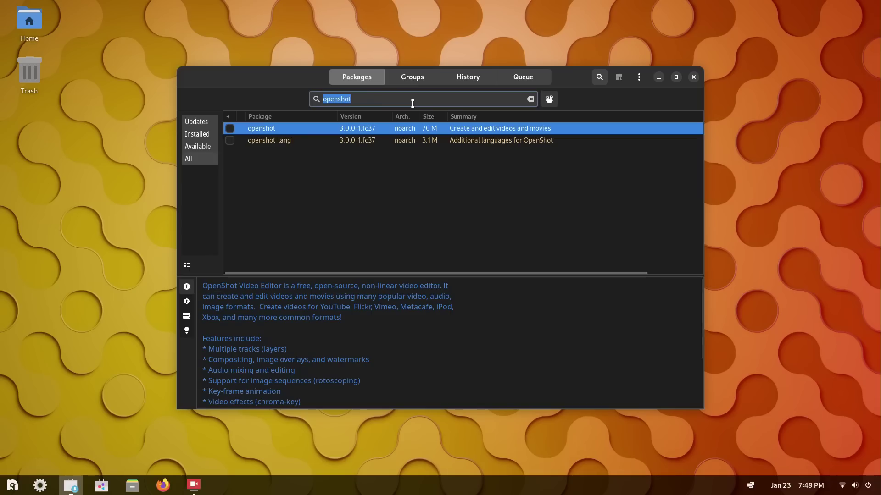
key(BackSpace)
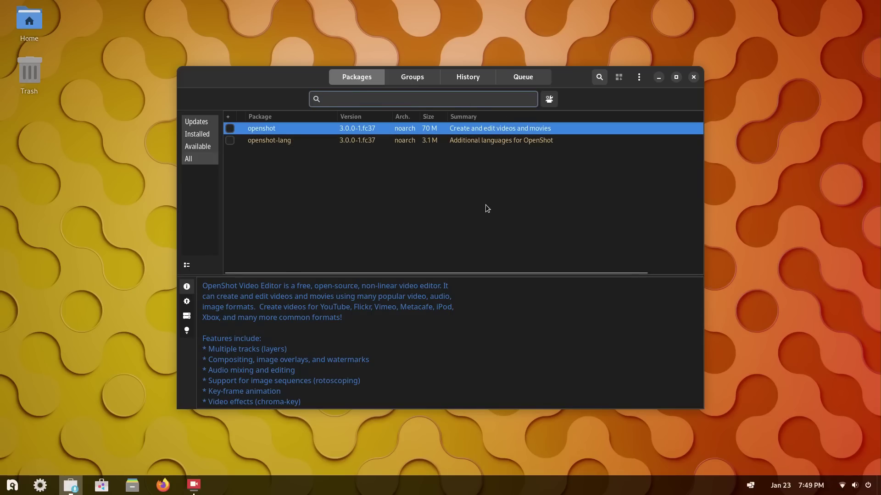
key(Return)
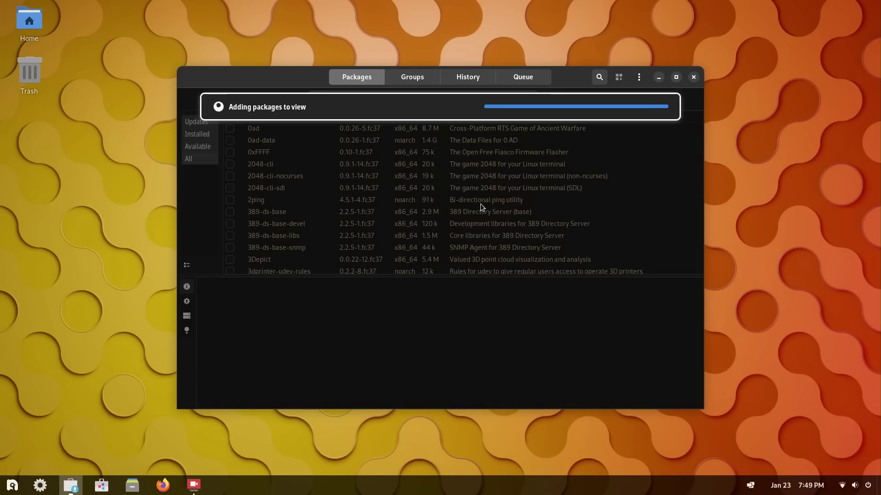
scroll(311, 199, down, 3)
scroll(282, 201, down, 12)
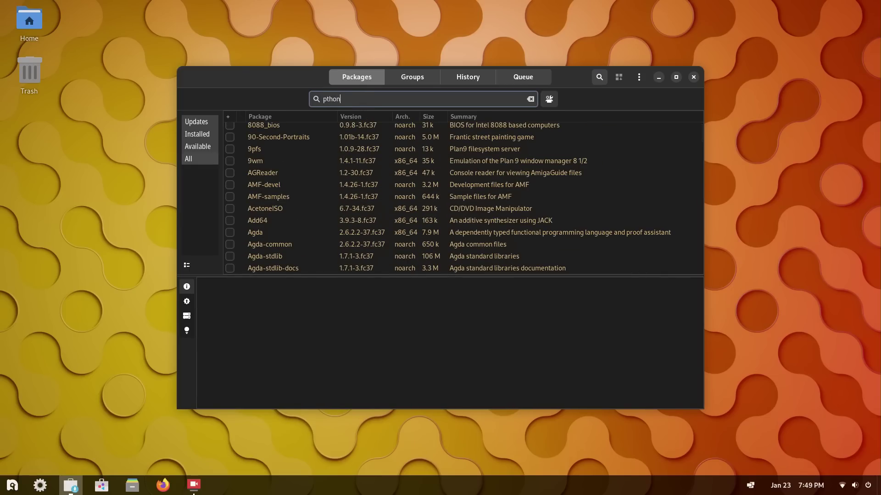
key(Return)
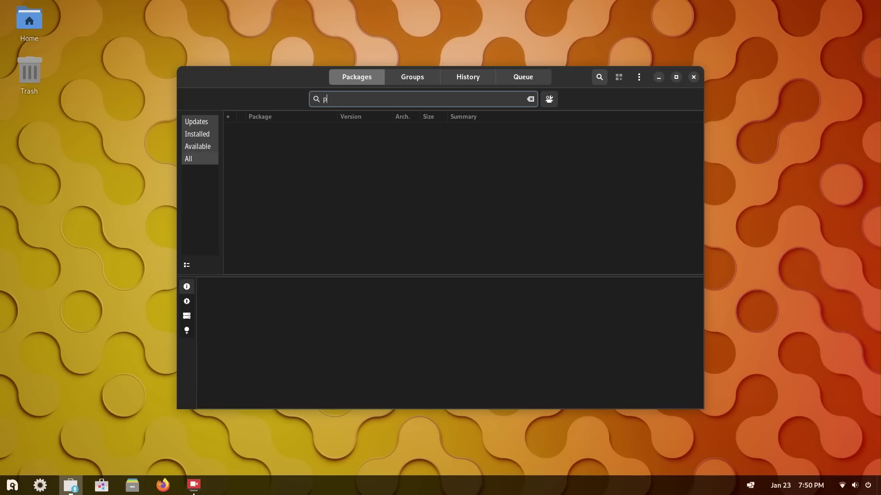
key(Return)
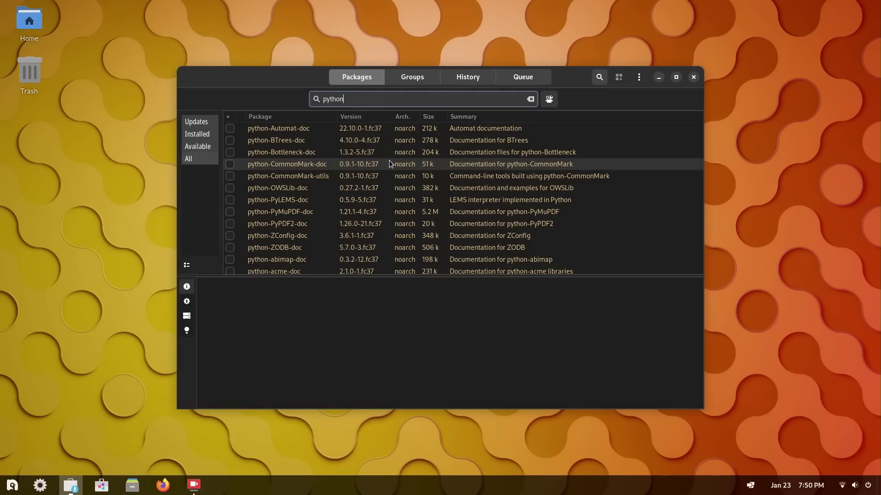
scroll(371, 197, down, 3)
scroll(358, 218, up, 3)
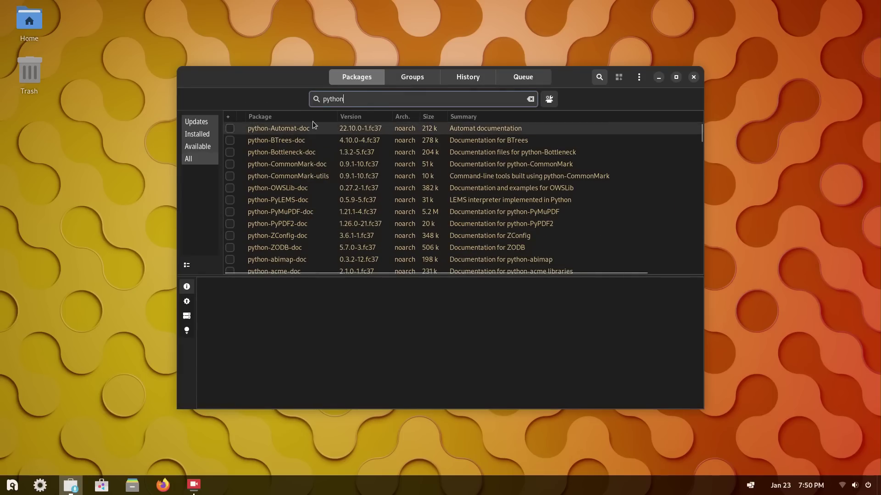
- Search GNOME Software for 'python' and shrink its window toward the left of the screen
click(101, 485)
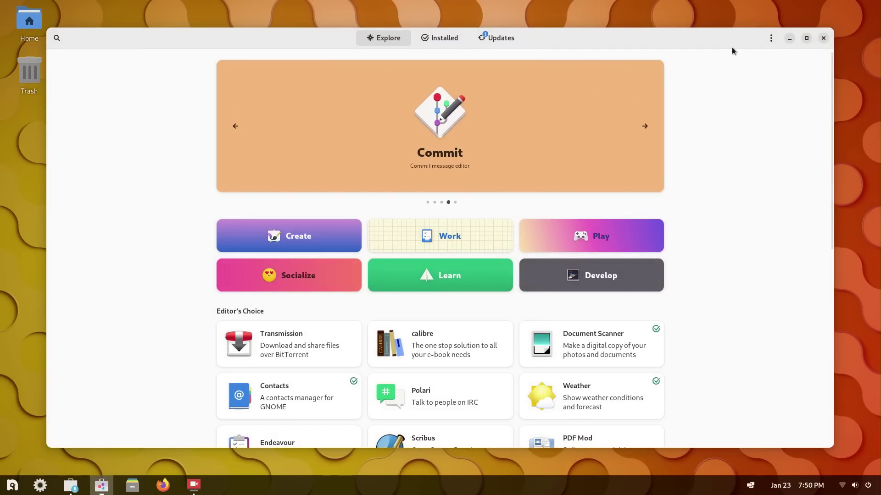
click(57, 38)
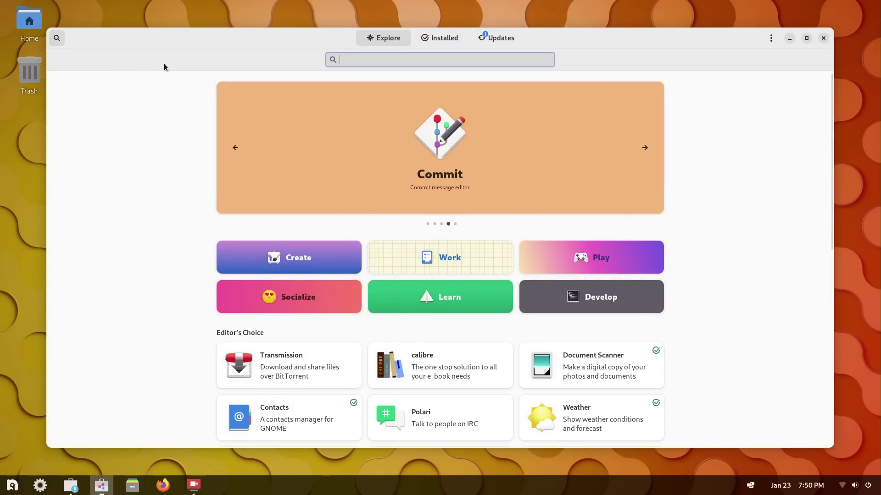
text(python)
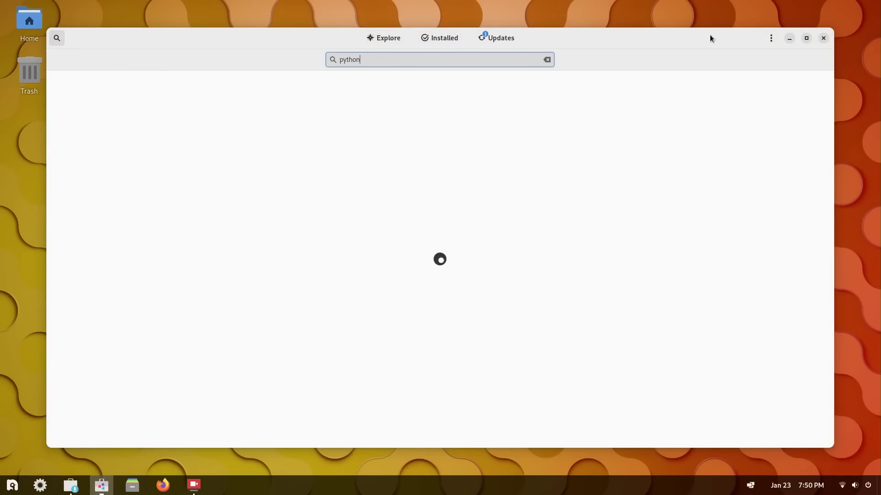
drag(833, 443, 599, 425)
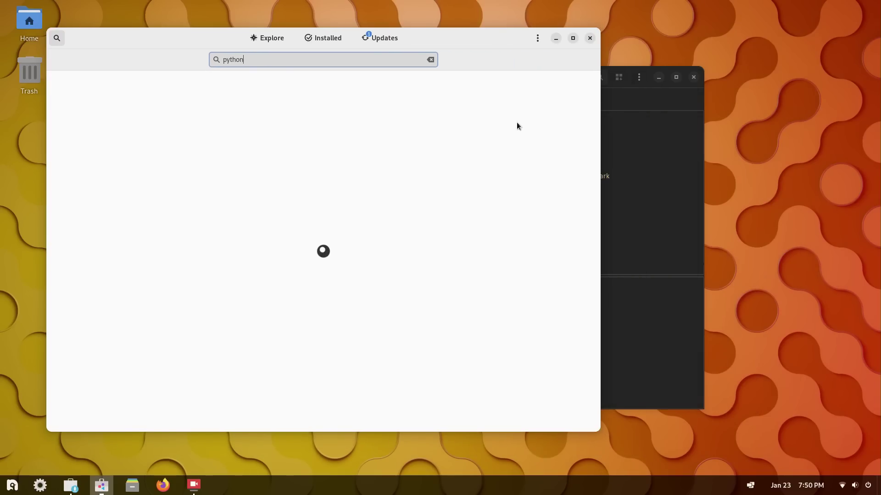
drag(485, 37, 438, 60)
- Read the python-Automat-doc and python-BTrees-doc package details, then switch to the Groups page
click(609, 197)
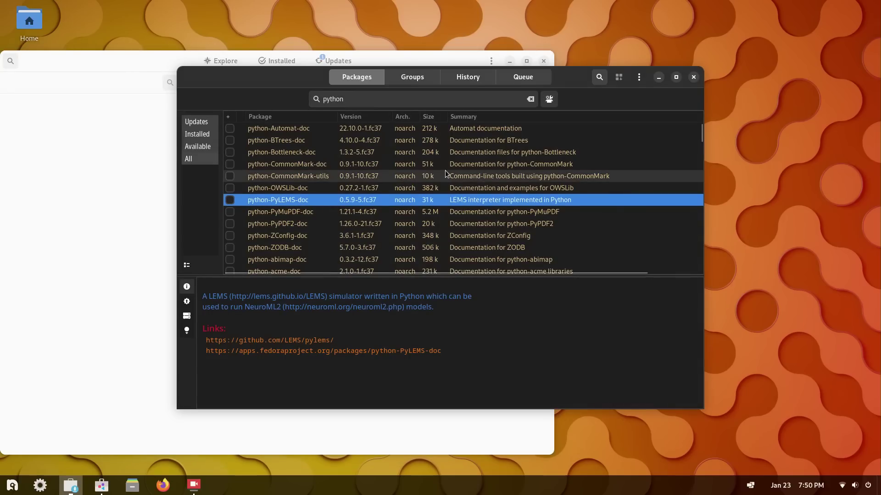
click(385, 129)
click(392, 141)
scroll(381, 168, down, 10)
scroll(384, 219, down, 10)
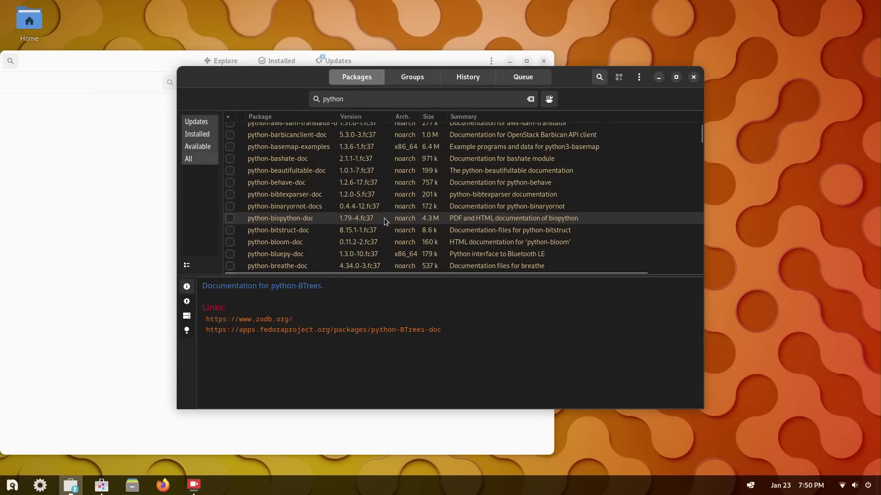
click(115, 166)
click(604, 270)
scroll(505, 211, down, 10)
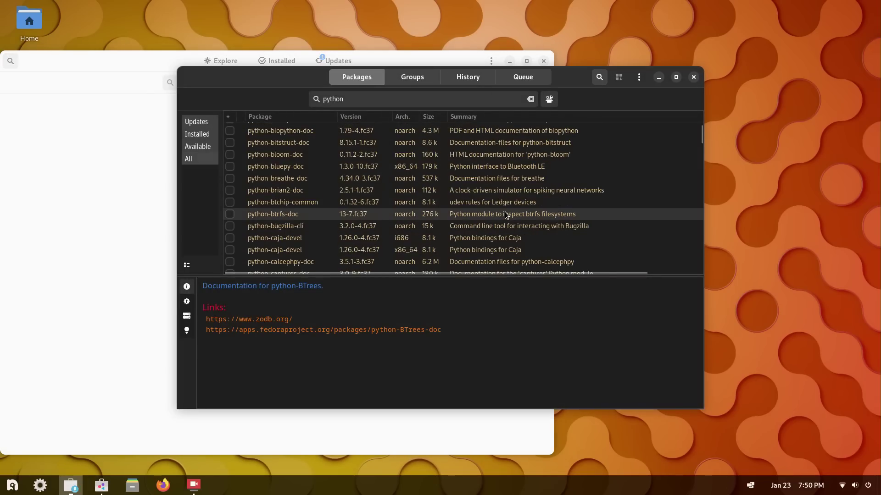
scroll(504, 211, up, 20)
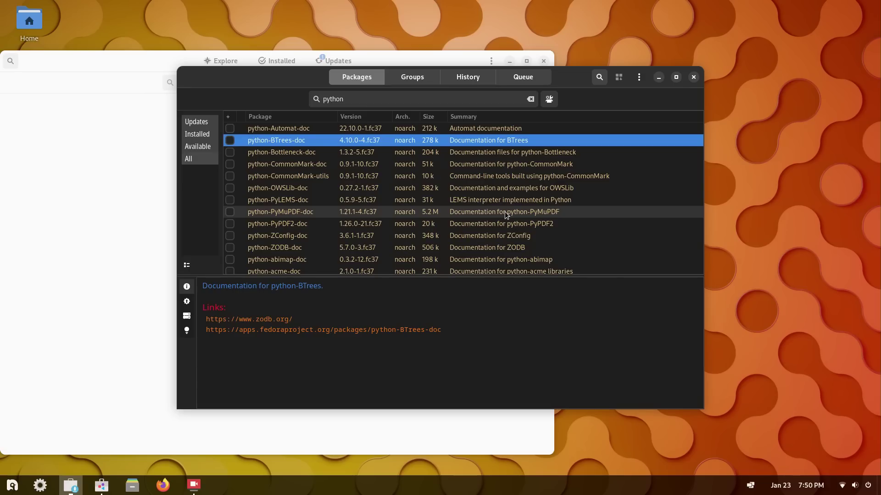
scroll(338, 164, down, 5)
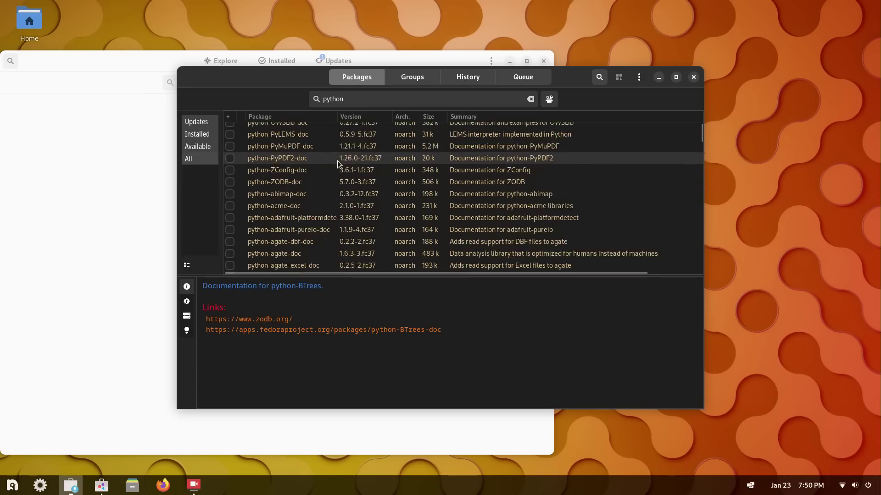
scroll(338, 164, down, 3)
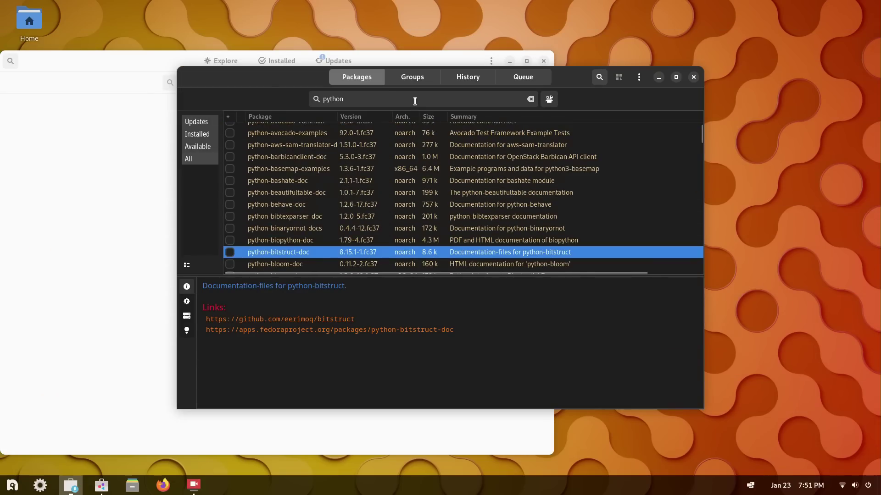
click(416, 82)
- Expand the Applications, Base System, Cinnamon Desktop and Neuroscience groups, then view History and Queue
click(221, 95)
click(183, 95)
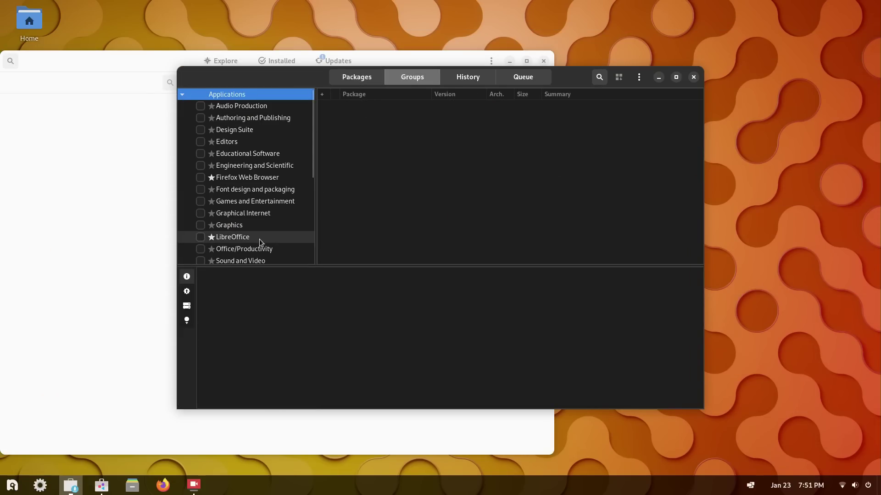
scroll(260, 239, down, 6)
scroll(259, 238, up, 4)
scroll(267, 174, down, 2)
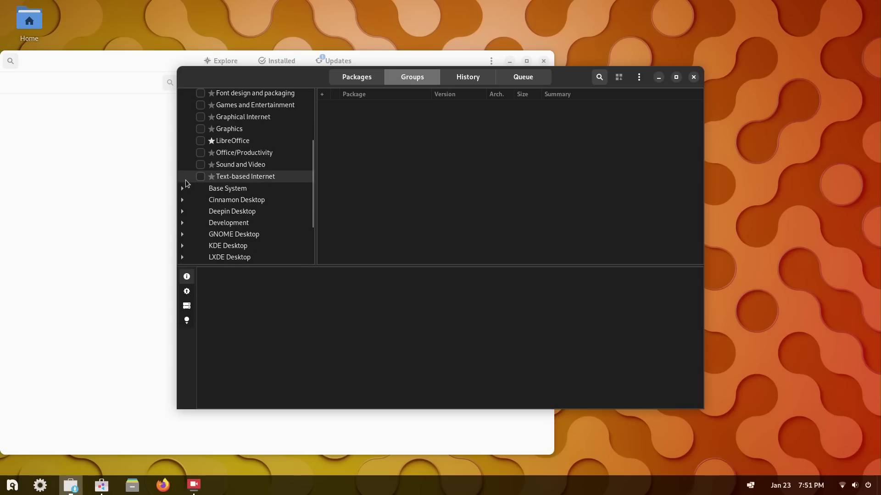
click(182, 188)
scroll(200, 190, down, 4)
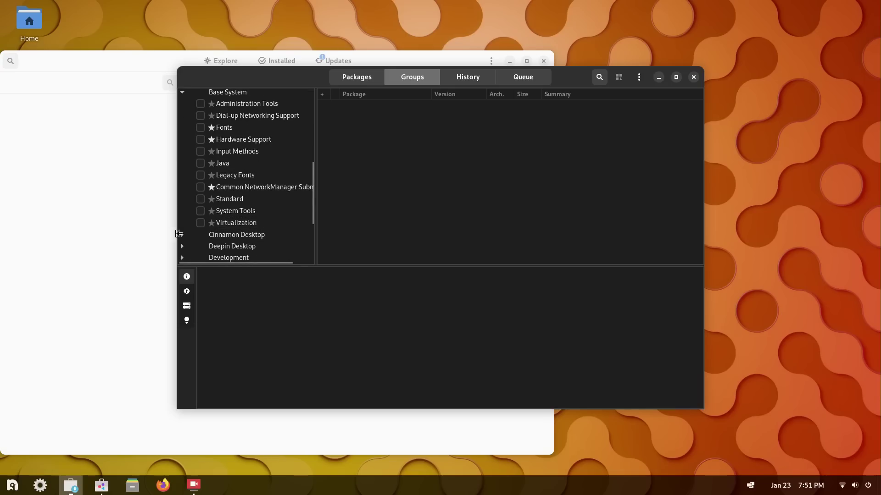
click(182, 234)
scroll(218, 208, down, 5)
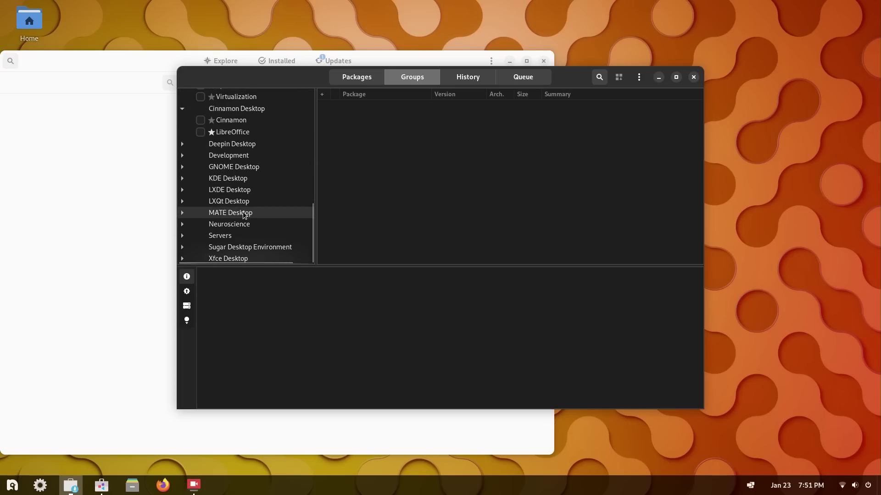
click(182, 224)
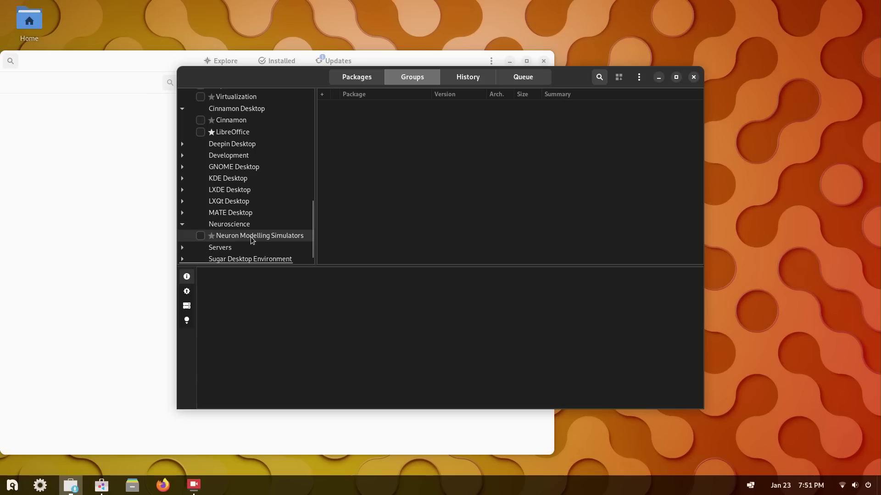
click(467, 77)
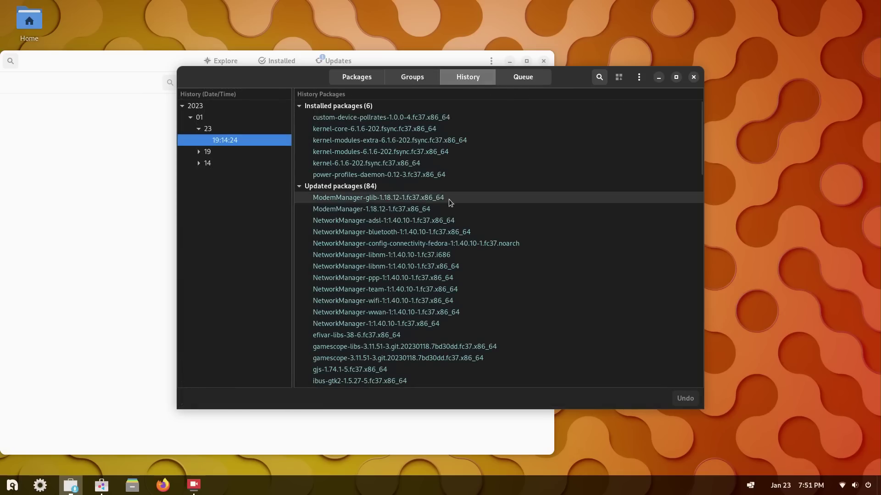
click(517, 80)
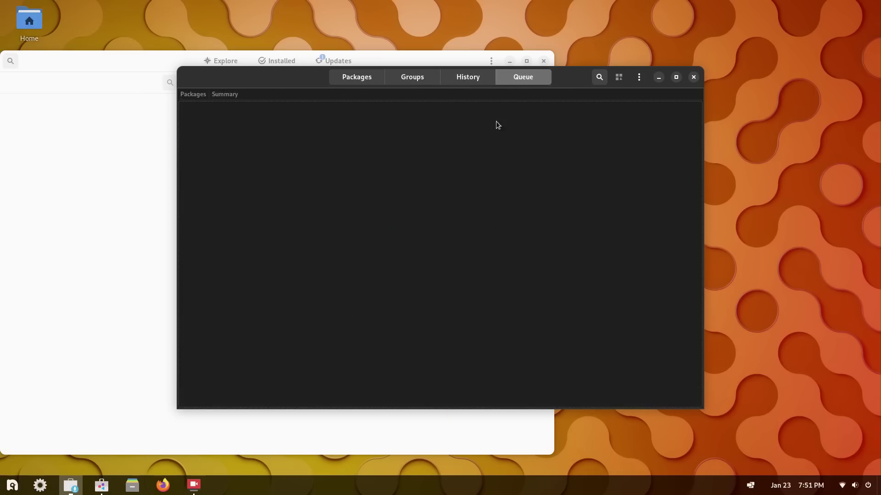
- Open the package manager preferences and look over the theme list and interface options
click(639, 78)
click(637, 117)
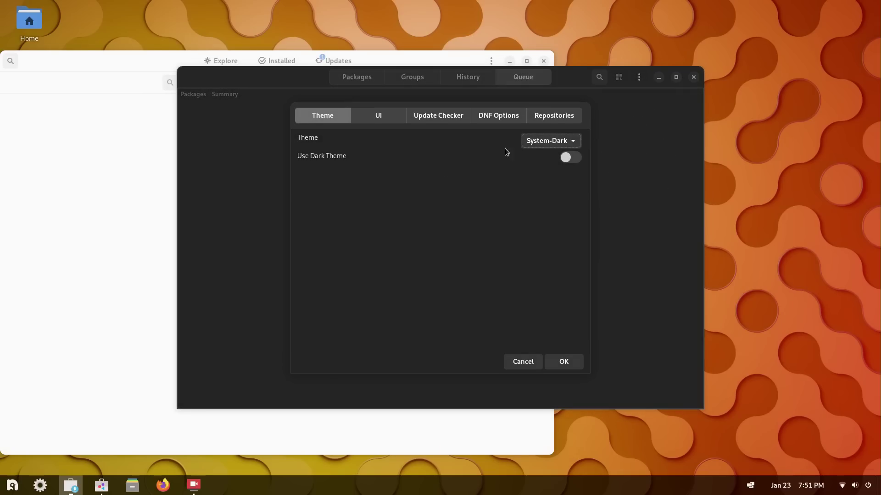
click(550, 141)
click(460, 201)
click(380, 117)
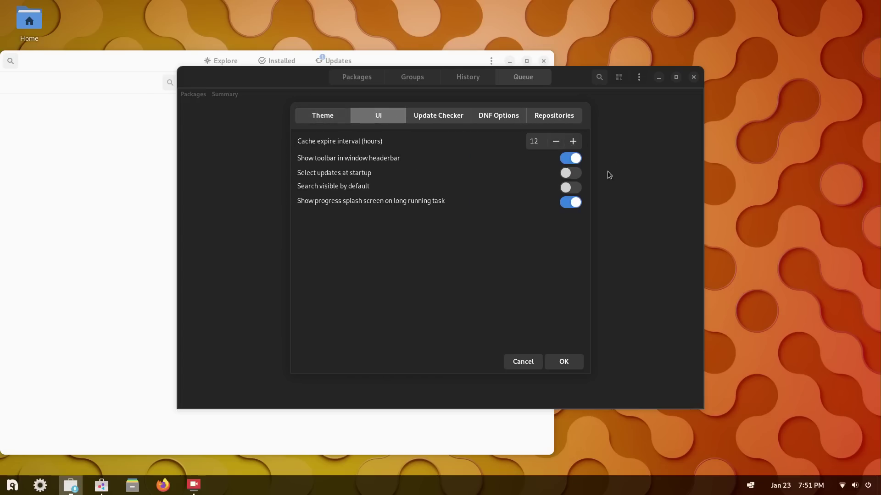
- Review the update checker, DNF options and repositories, keeping all repositories enabled, and reload
click(445, 119)
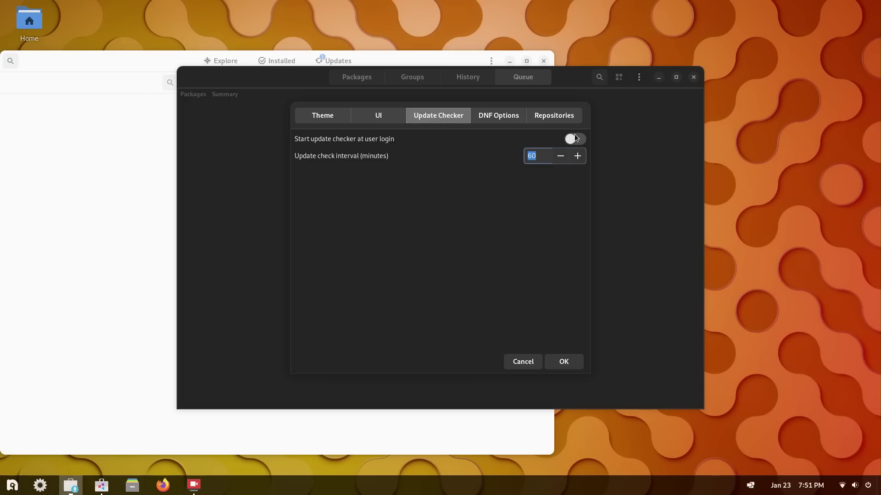
click(491, 116)
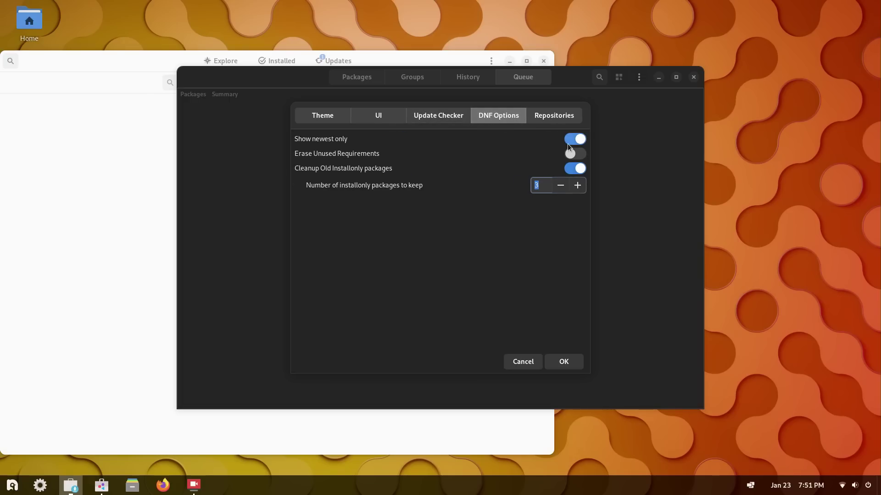
click(564, 115)
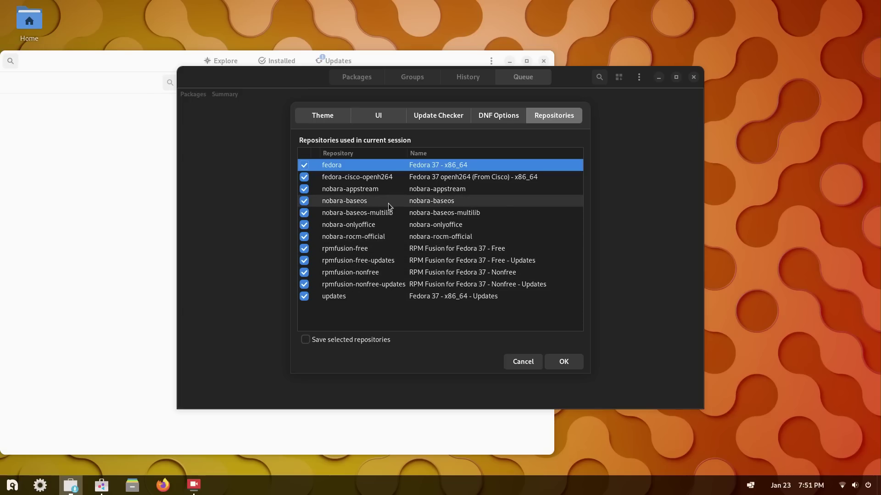
click(562, 362)
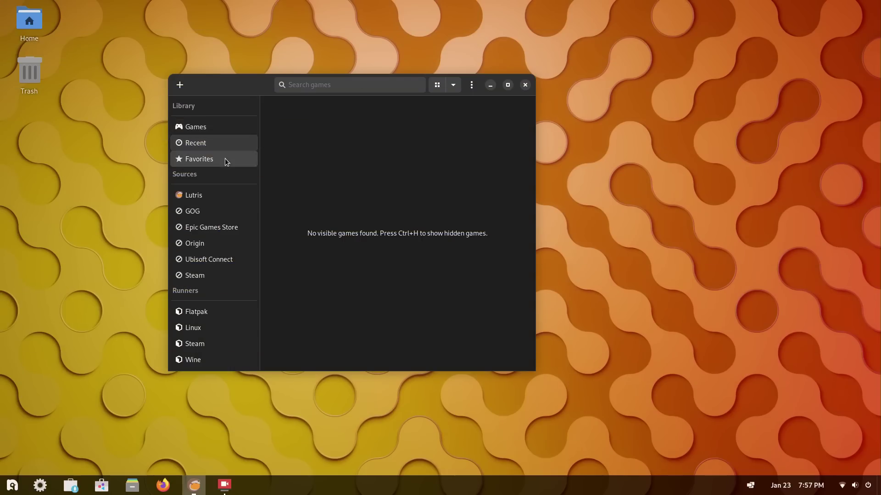
- Under the Lutris source, view About Lutris 0.5.12 credits and licence, then open Add games
click(224, 158)
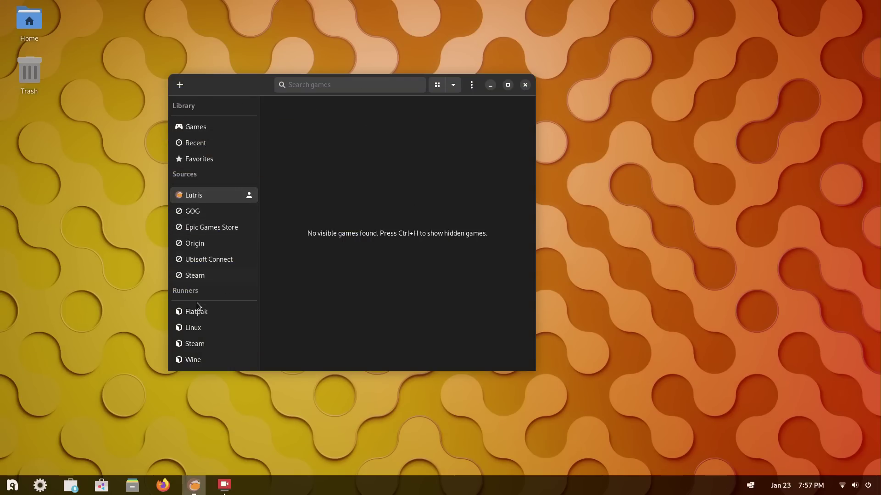
click(471, 84)
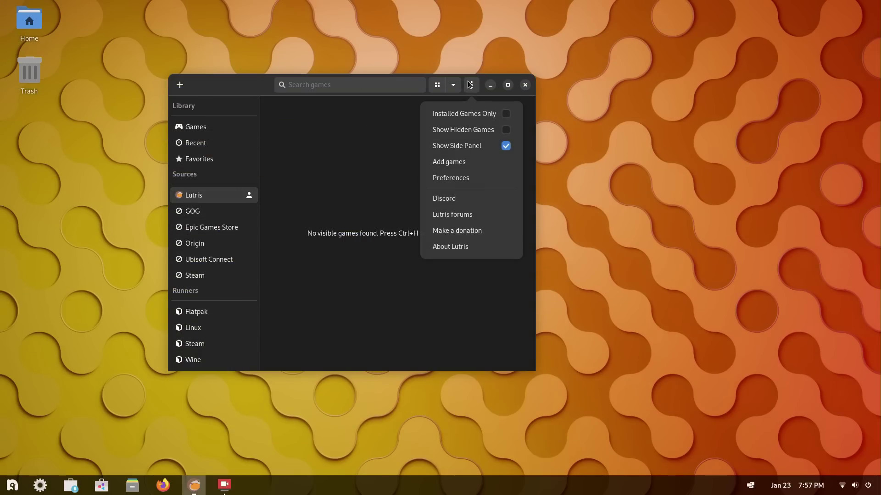
click(473, 246)
click(370, 118)
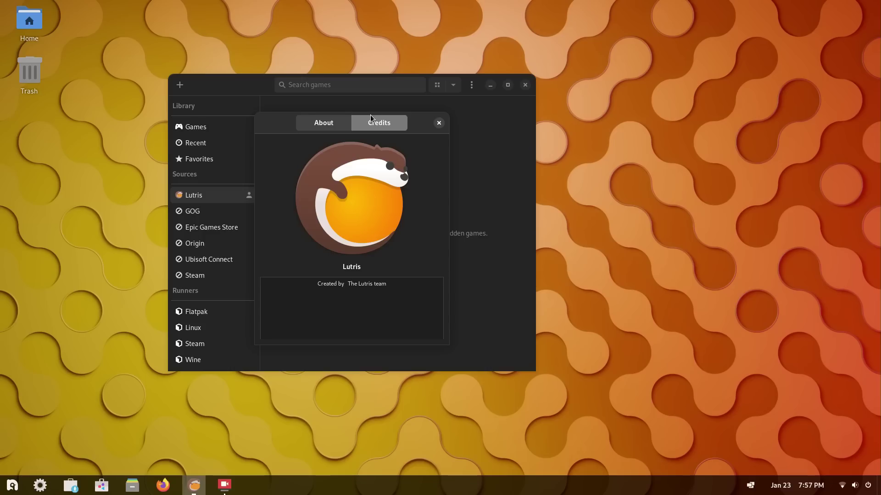
click(345, 121)
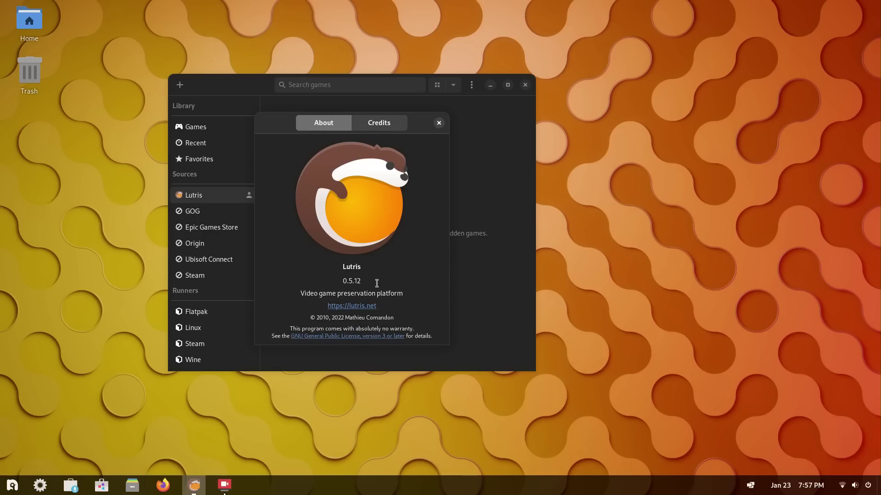
click(439, 123)
click(180, 85)
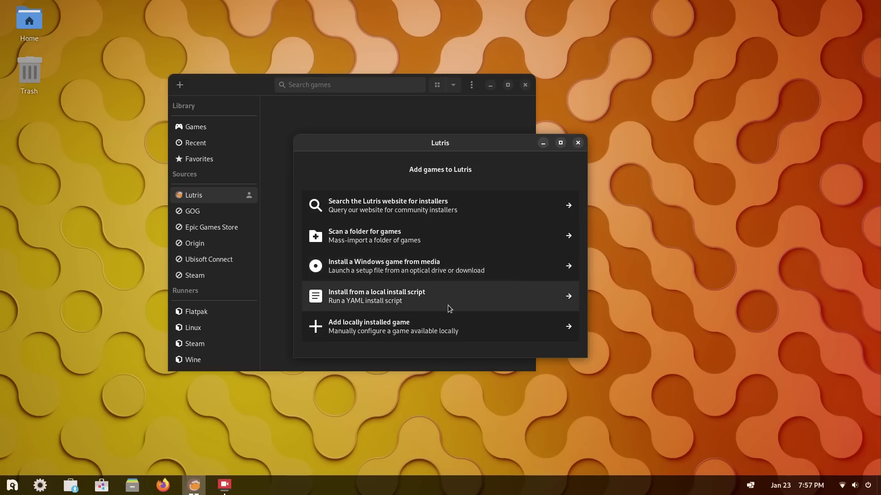
- Search Lutris.net installers and try The Witcher 2: Assassins Of Kings, which has none, then cancel
click(434, 205)
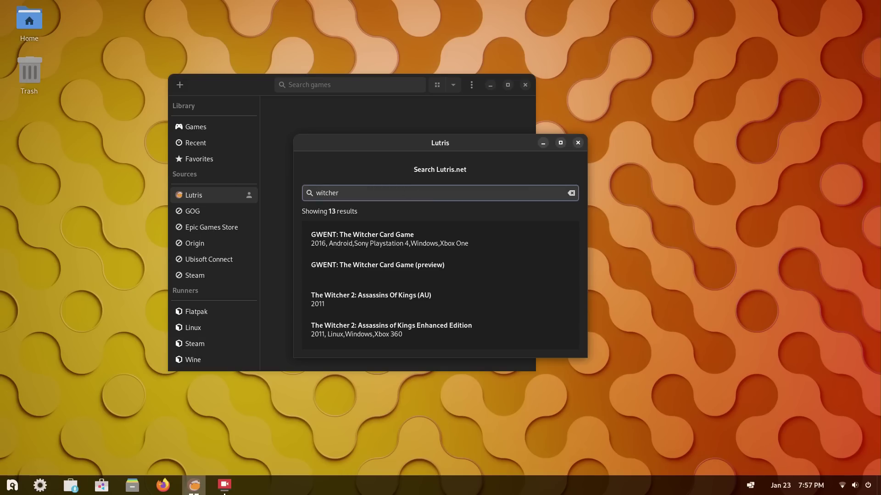
drag(587, 358, 733, 457)
drag(547, 137, 418, 53)
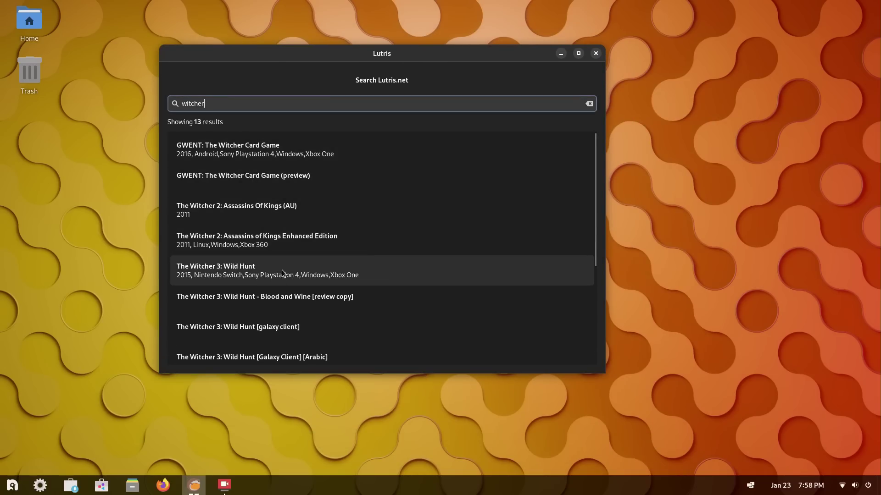
click(282, 212)
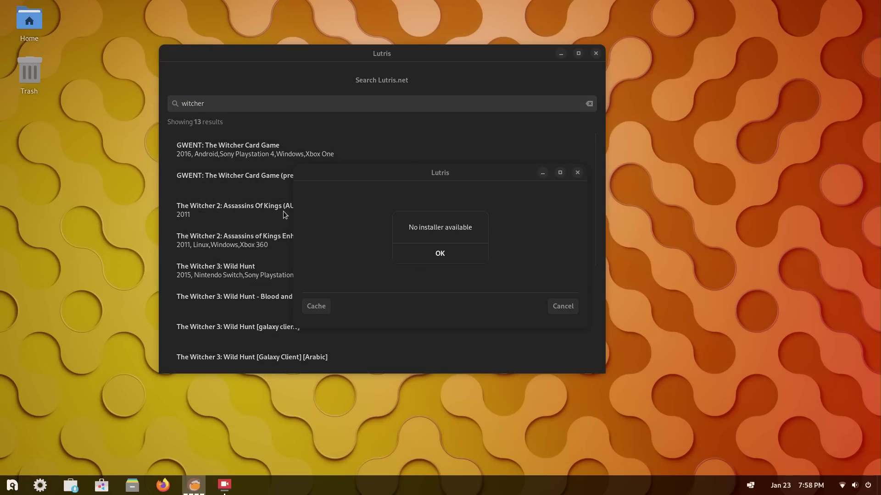
click(434, 253)
click(577, 173)
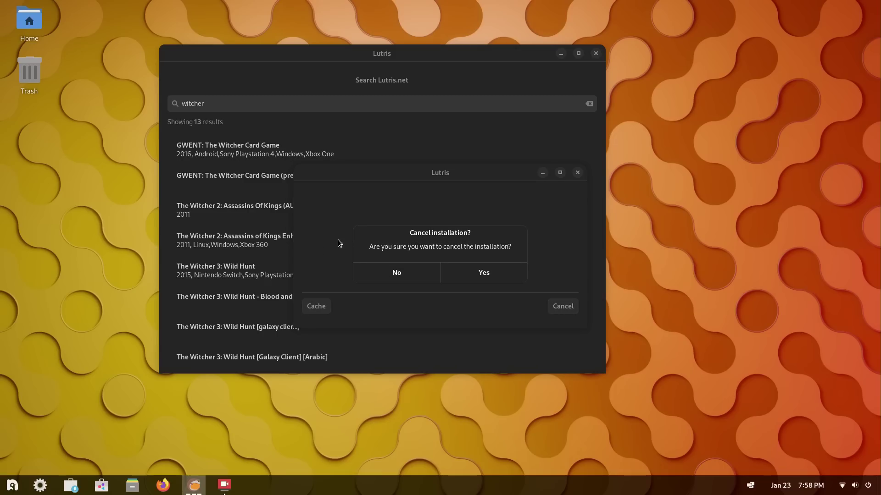
click(494, 277)
- View The Witcher 3: Wild Hunt's GOG and Proton installers, then cancel the install
click(237, 270)
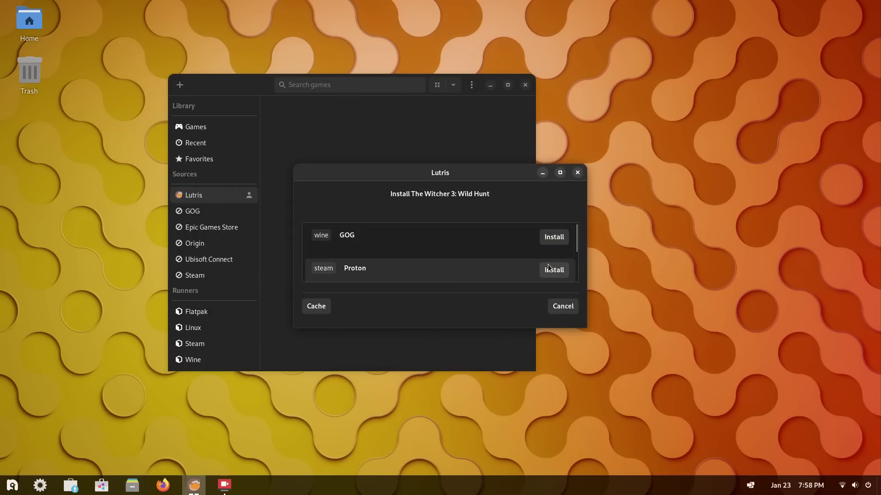
click(566, 311)
click(489, 274)
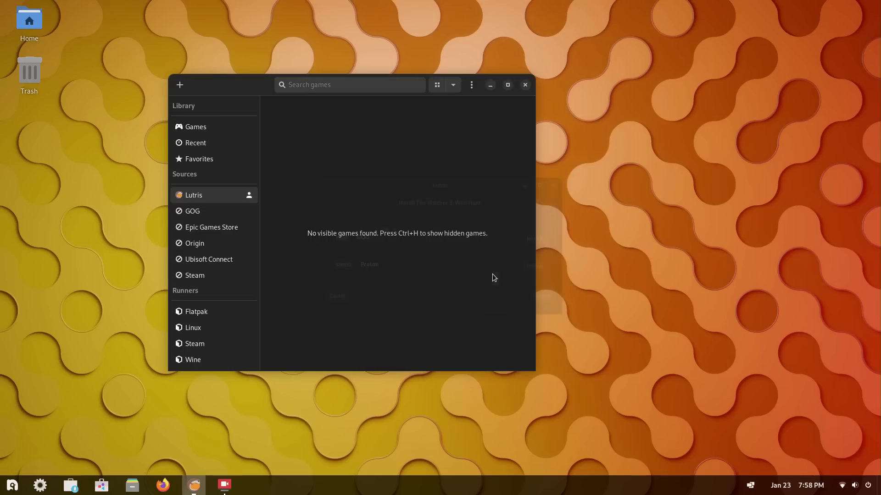
- Search Lutris.net for 'gta', view the Grand Theft Auto trilogy installers, and cancel
click(182, 87)
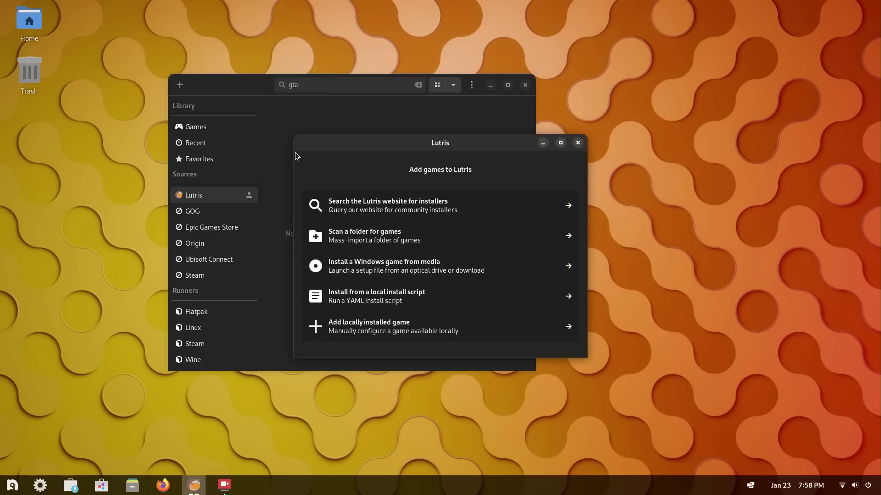
click(367, 202)
text(gta)
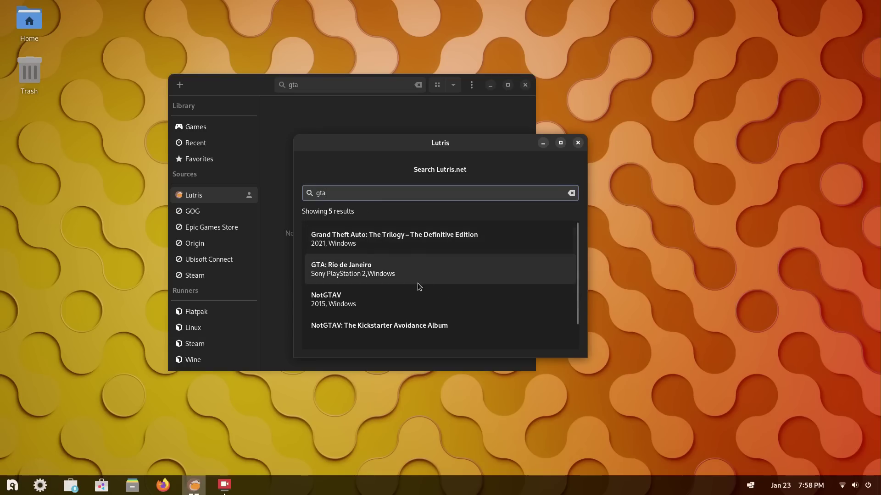
click(430, 247)
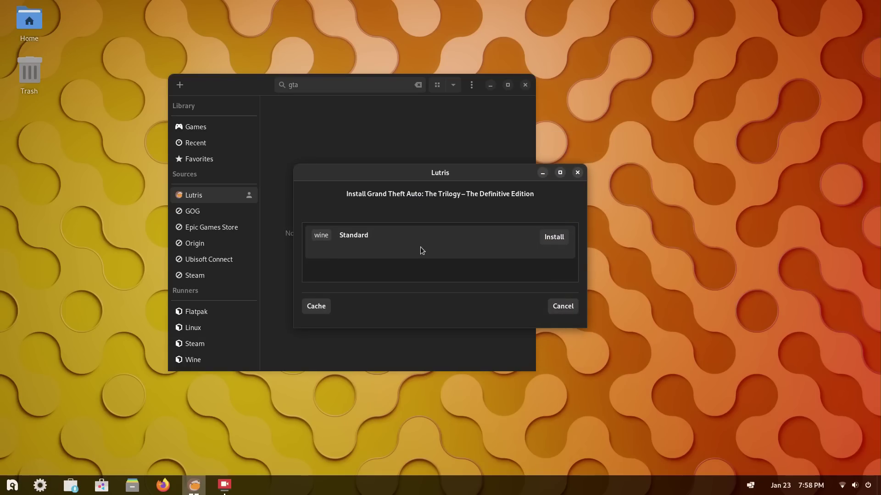
click(572, 309)
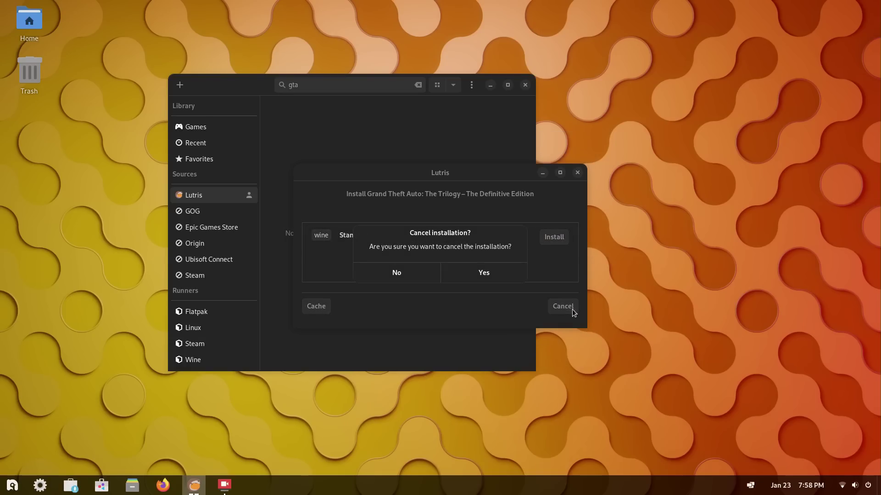
click(498, 274)
- Search for 'rocket league', view the Rocket League installers, and cancel the installation
click(178, 85)
click(400, 202)
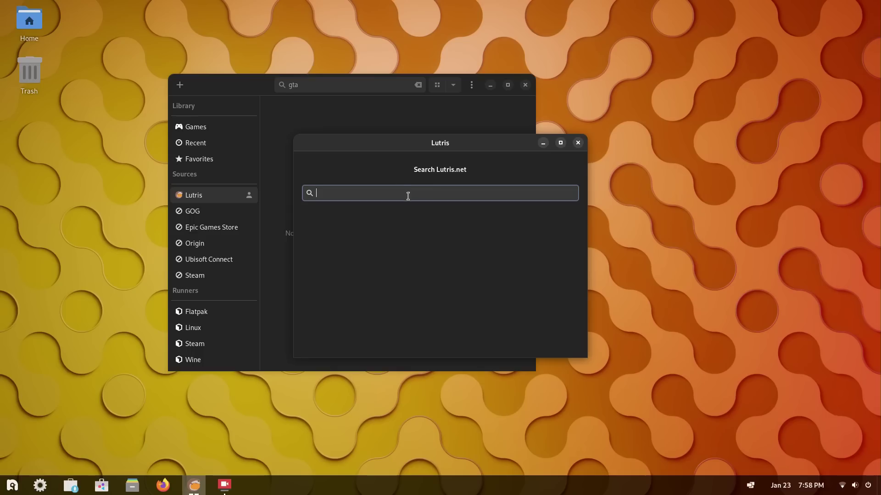
text(rockst)
key(BackSpace)
key(BackSpace)
key(BackSpace)
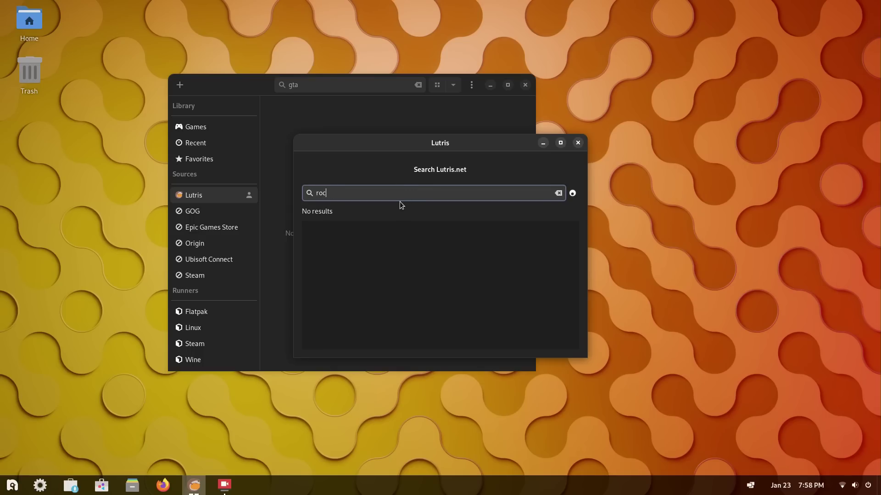
text(ket league)
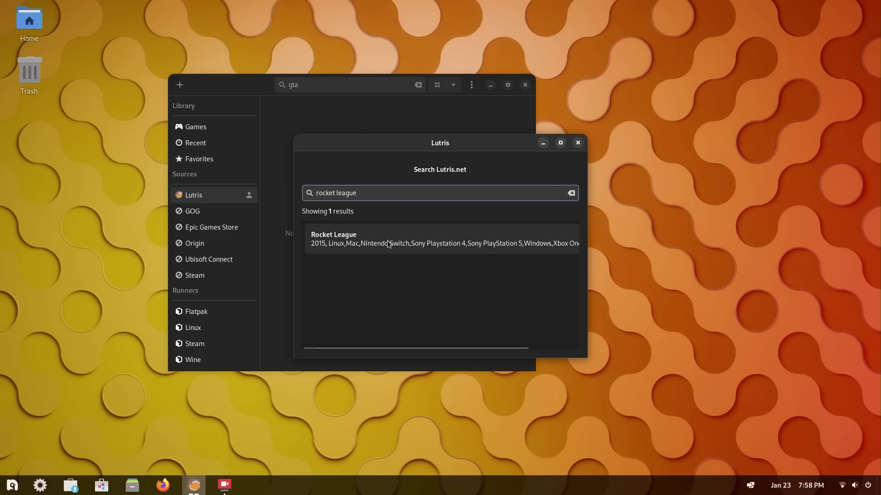
click(377, 239)
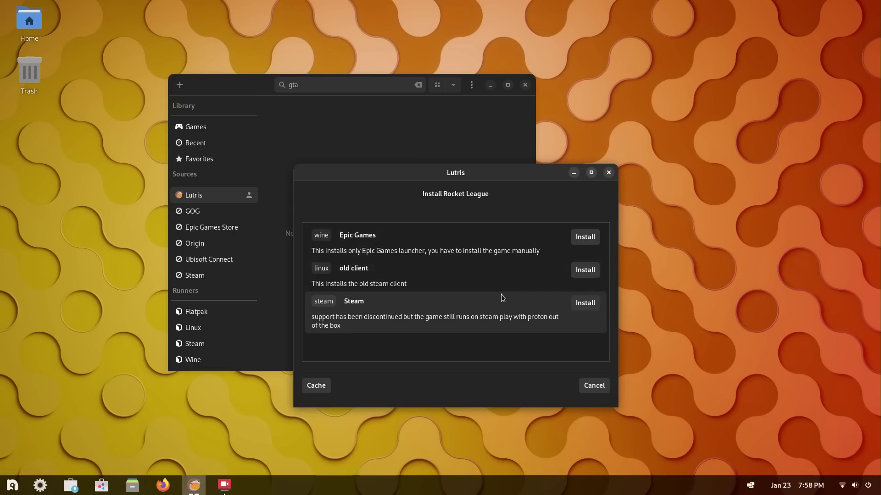
click(609, 173)
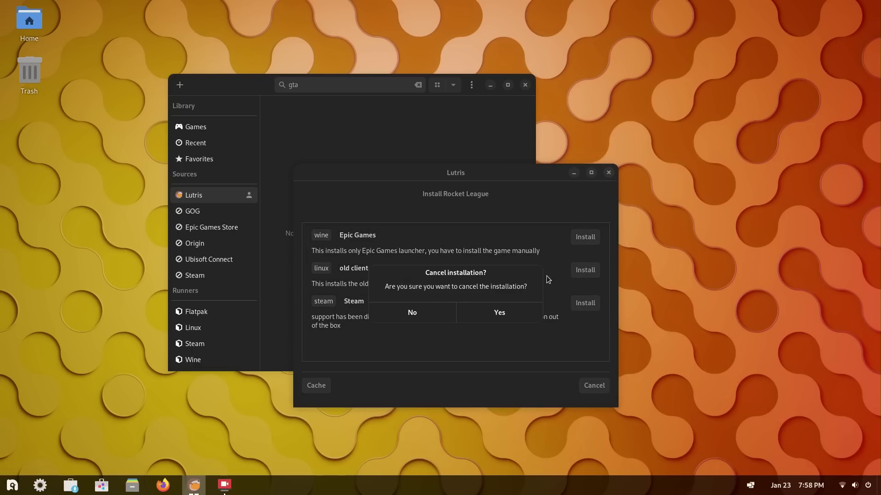
click(531, 308)
- Search for 'no man's sky' and show its GOG, GOG Galaxy and Proton installer options
click(179, 85)
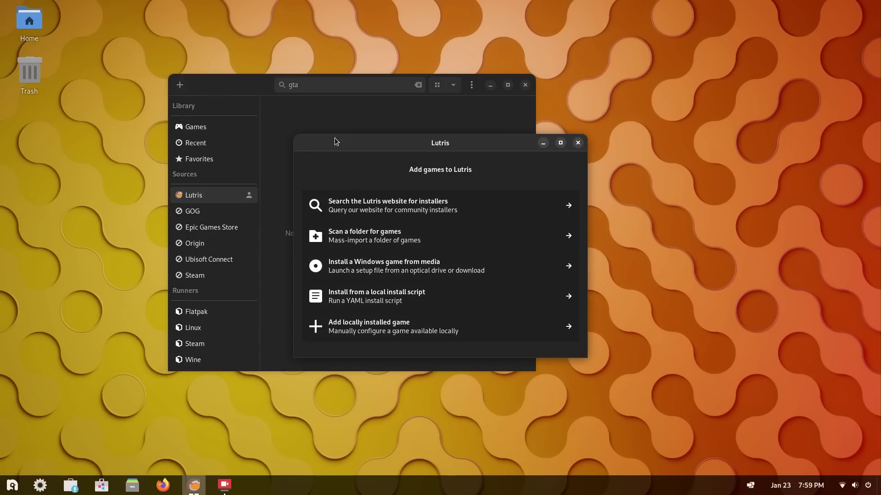
click(435, 203)
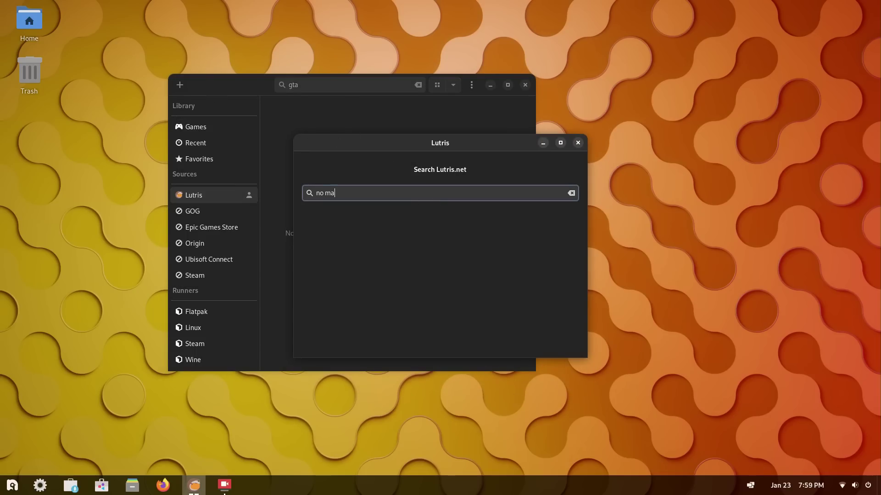
text(no man's sky)
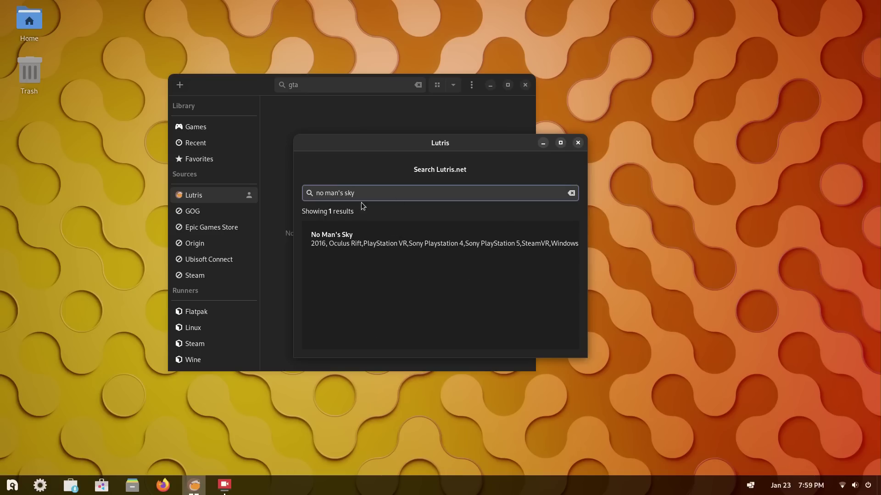
key(Down)
key(Return)
drag(587, 324, 685, 445)
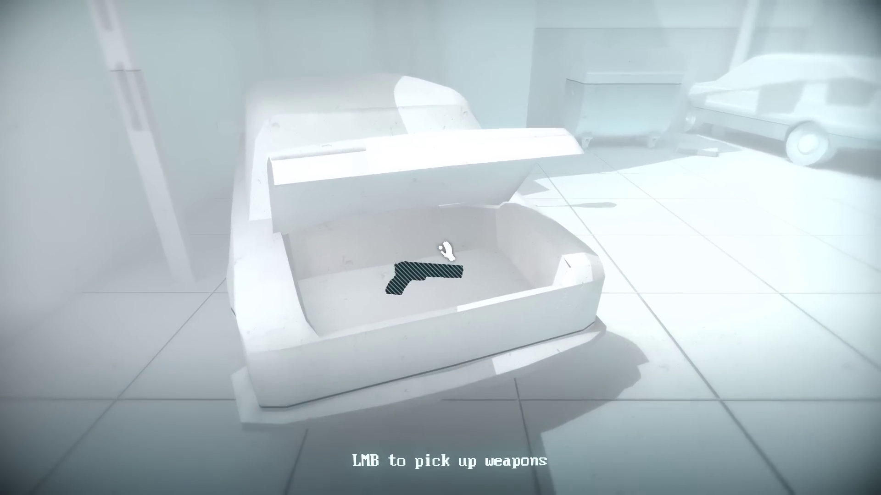
- Grab the pistol from the car trunk and advance down the alley, shattering the red enemies
click(444, 251)
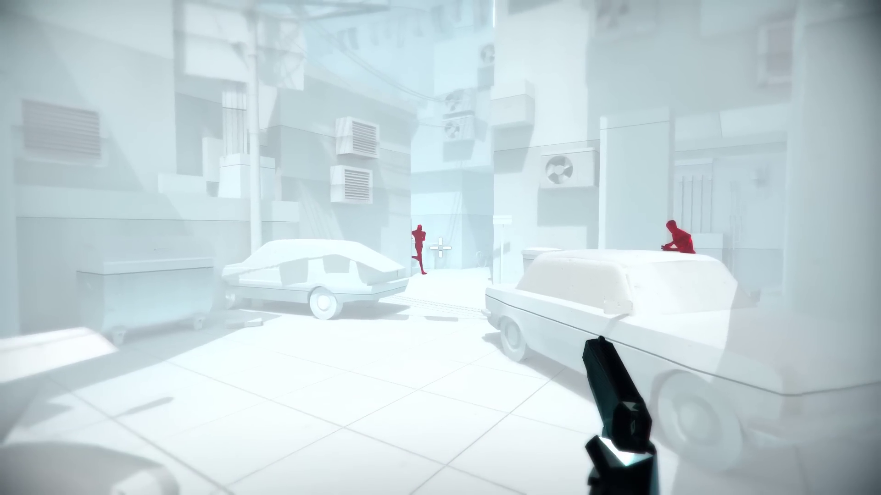
key(w)
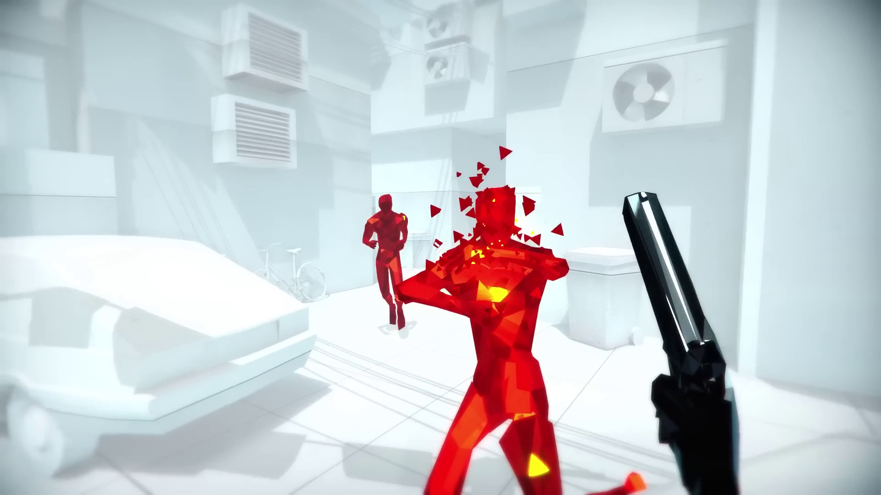
key(w)
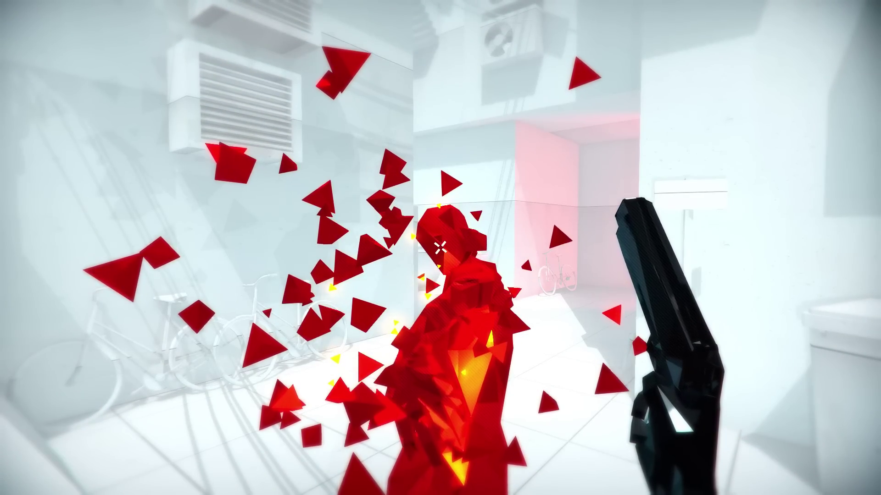
key(w)
key(w)
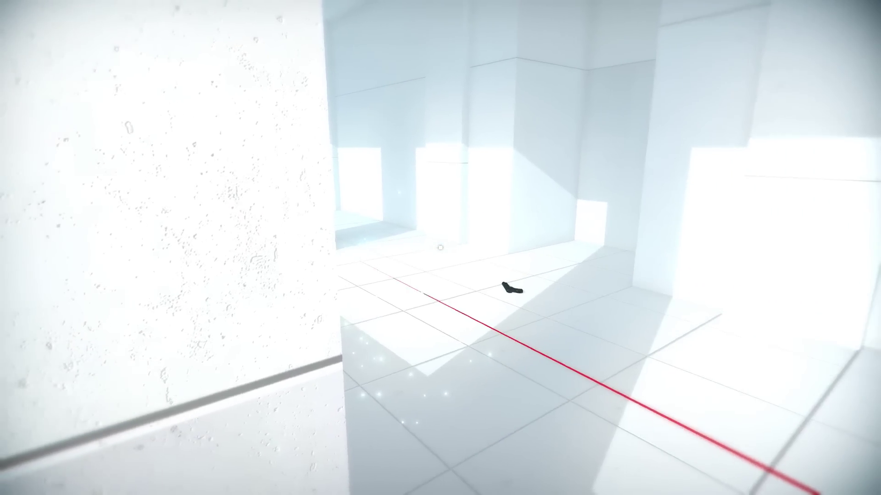
- Step around the wall corner toward the red enemies and the floor gun, then into the corridor
key(w)
key(d)
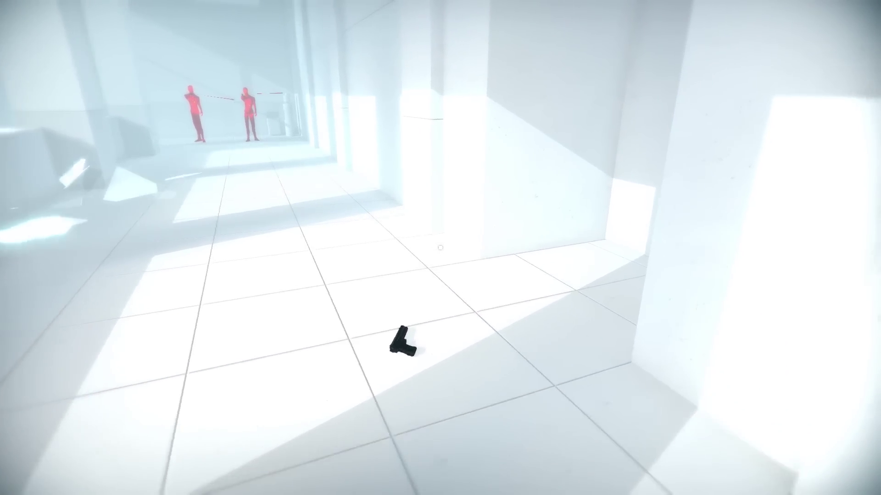
key(w)
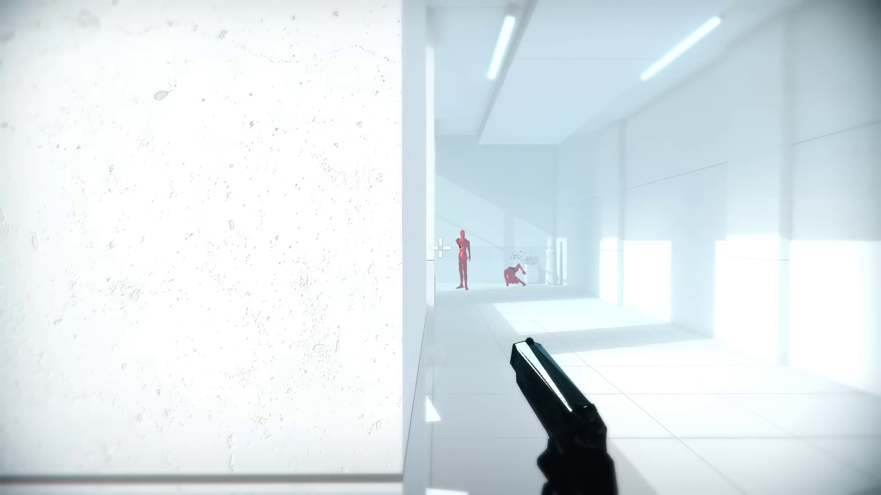
key(d)
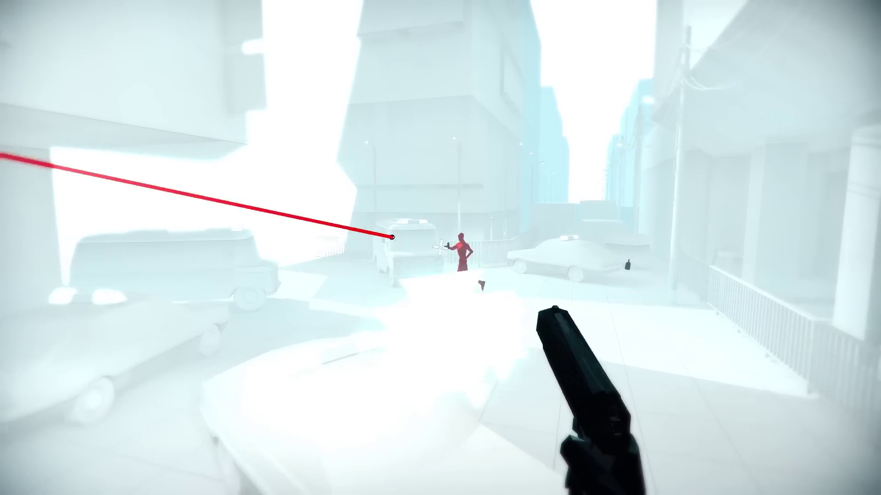
- Push along the street past the pillar and parked cars, firing until the red enemies shatter
click(440, 248)
key(w)
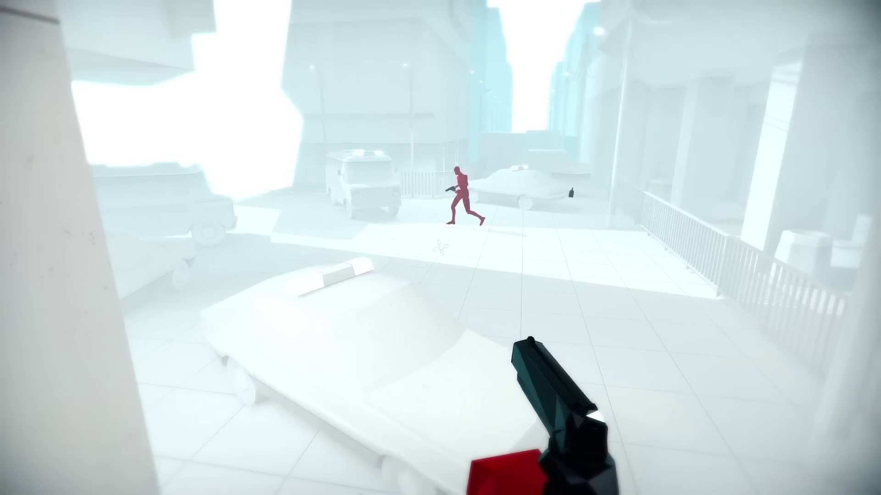
key(a)
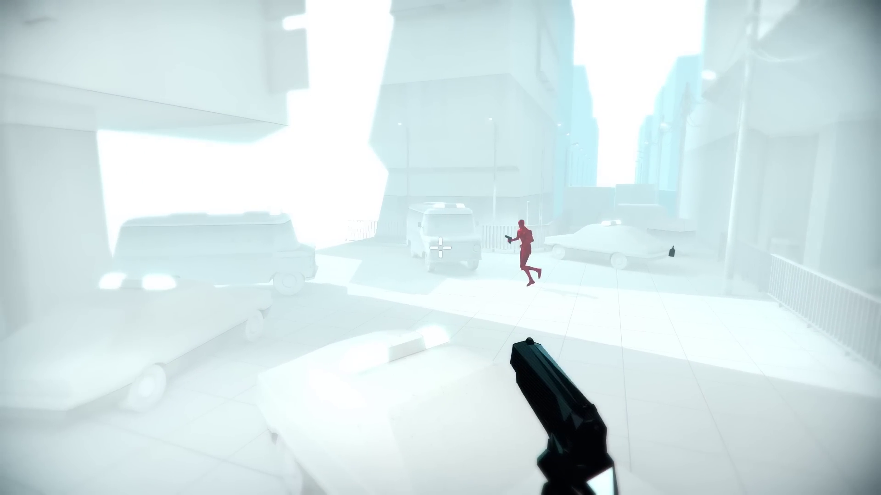
key(w)
click(440, 248)
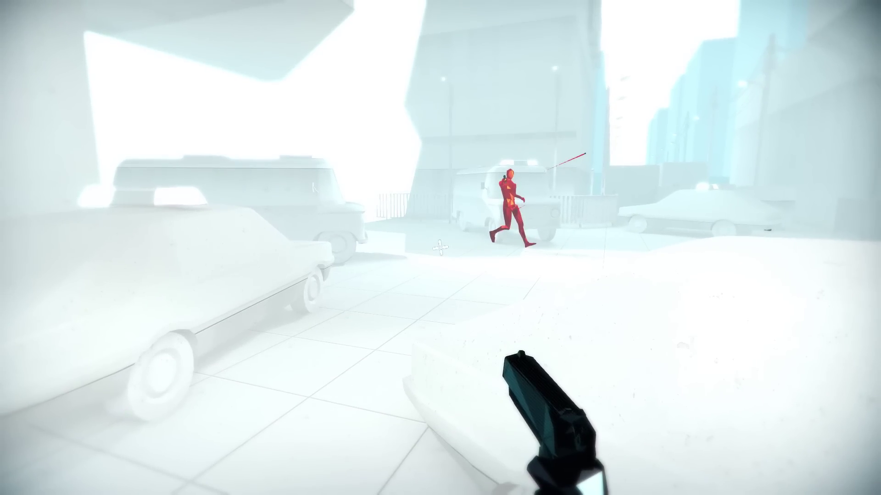
key(w)
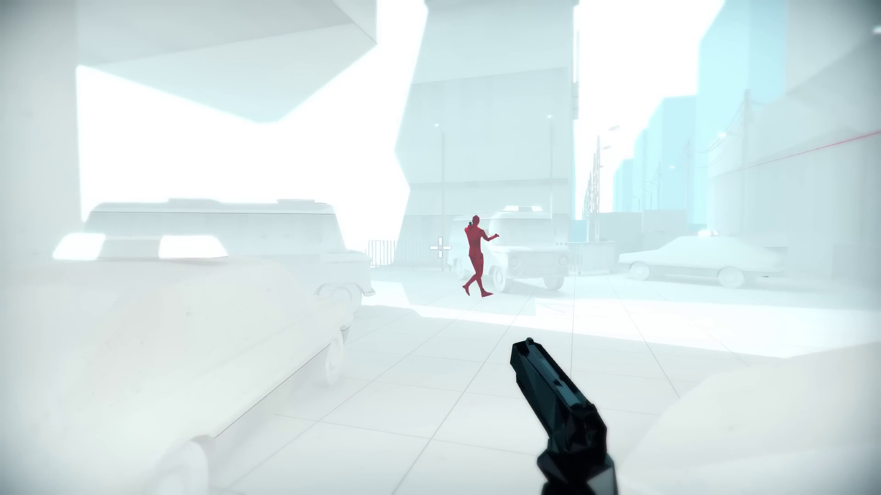
key(a)
click(440, 248)
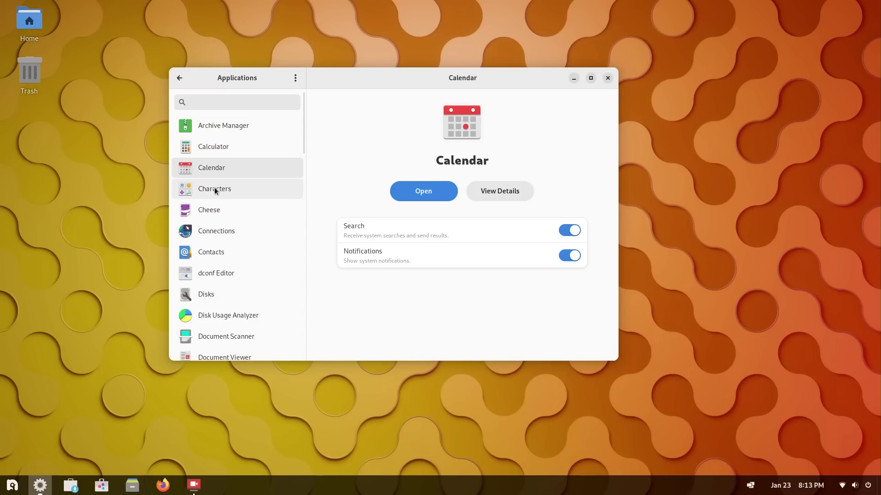
- Look at the Characters, Cheese and Contacts app settings, then return to the main list
click(216, 188)
click(217, 218)
click(211, 247)
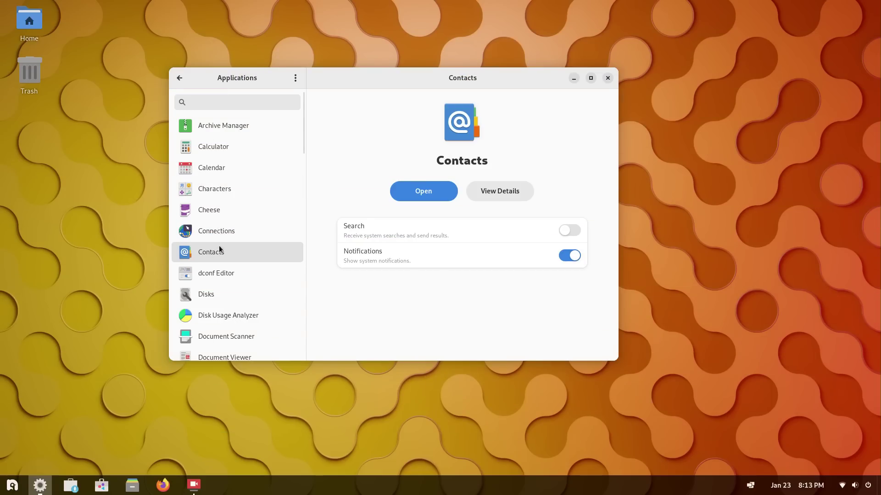
click(182, 82)
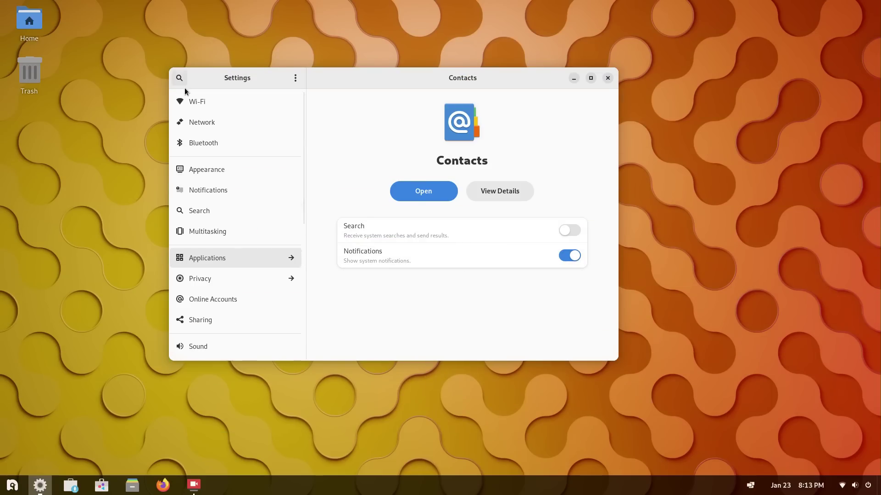
- Browse Privacy's Location Services, Camera, Microphone, Thunderbolt, File History & Trash and Diagnostics pages
click(254, 282)
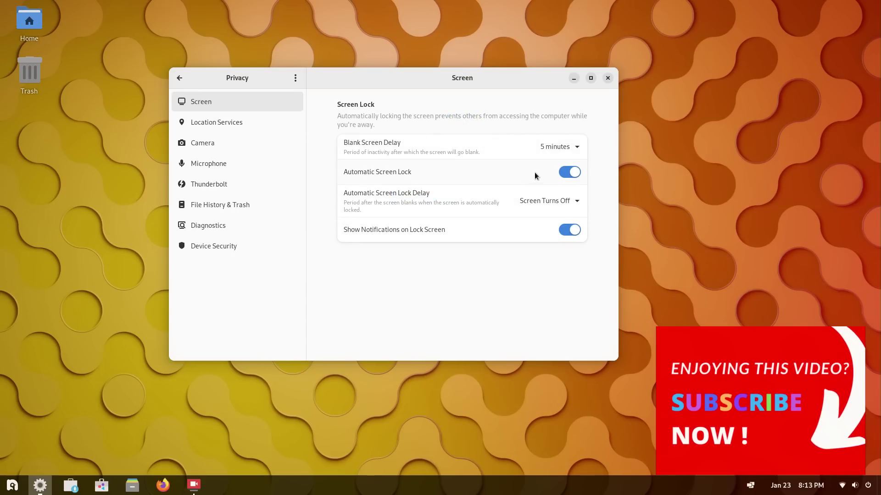
click(251, 123)
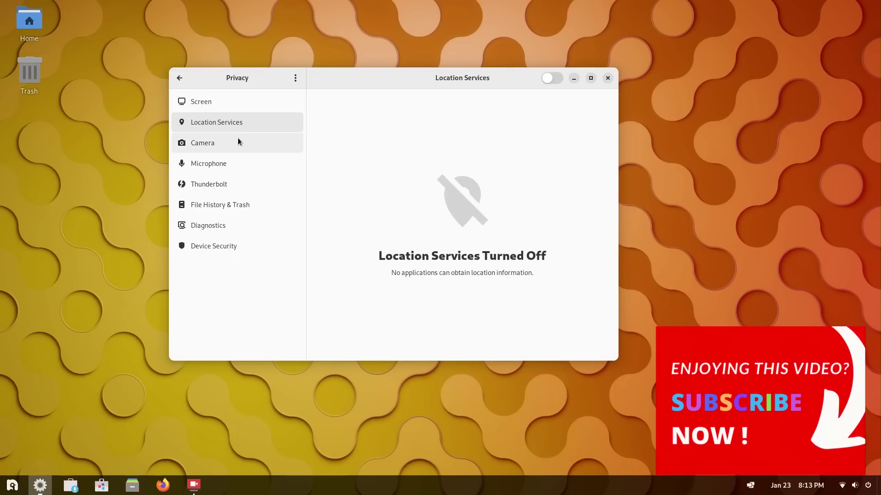
click(237, 140)
click(229, 158)
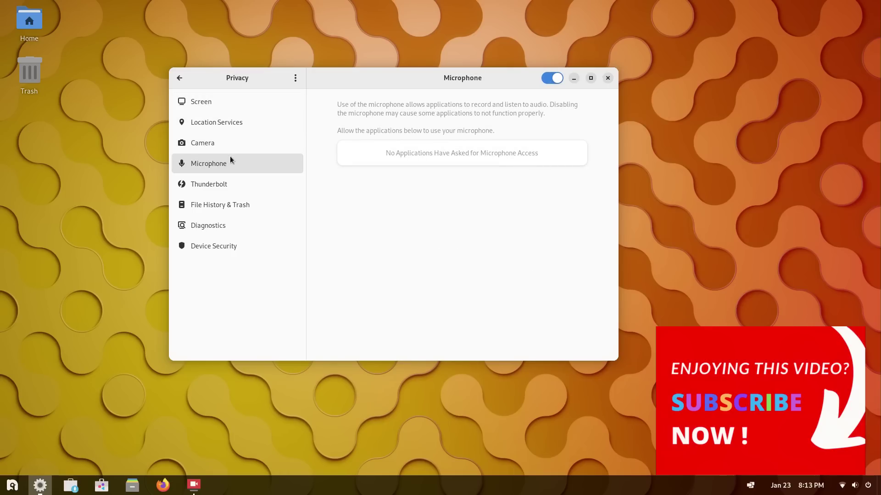
click(232, 178)
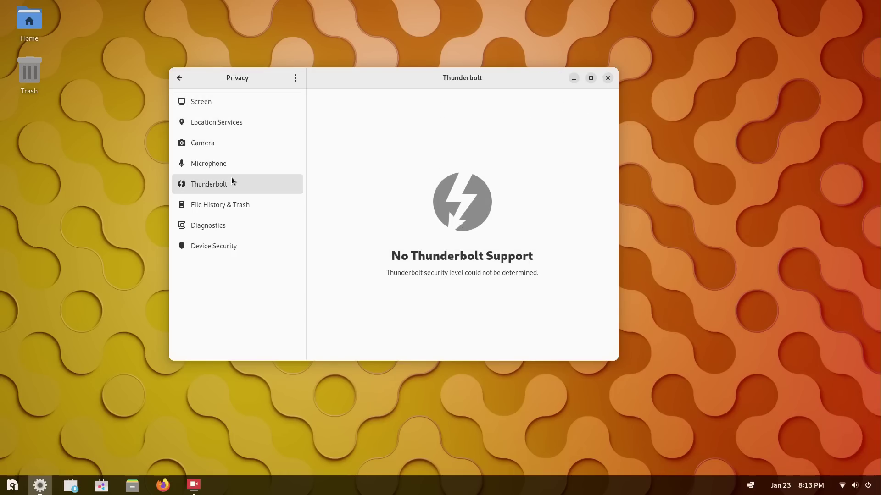
click(233, 202)
click(229, 223)
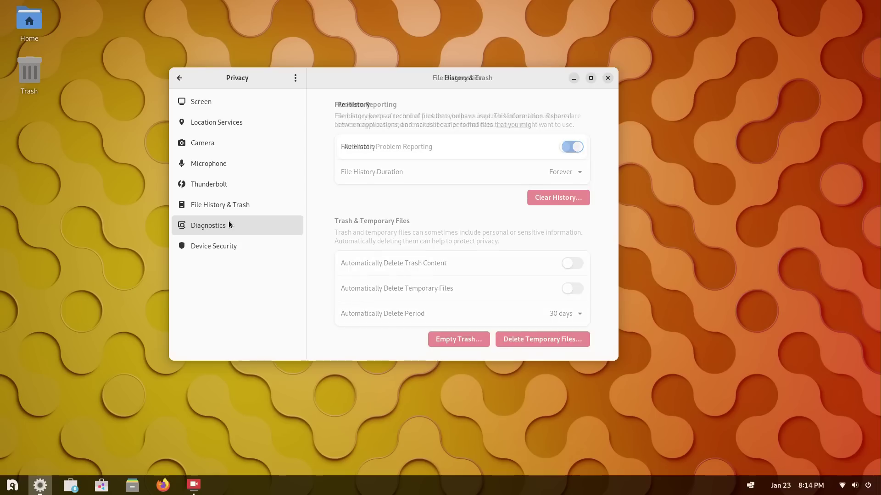
- Inspect Device Security: Secure Boot off, Security Level 0 and the Level 1 and 2 checks
click(226, 240)
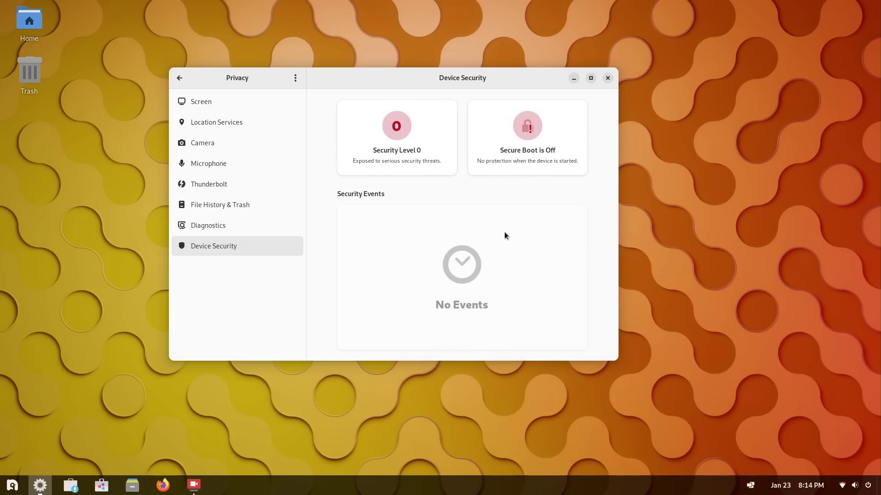
click(522, 152)
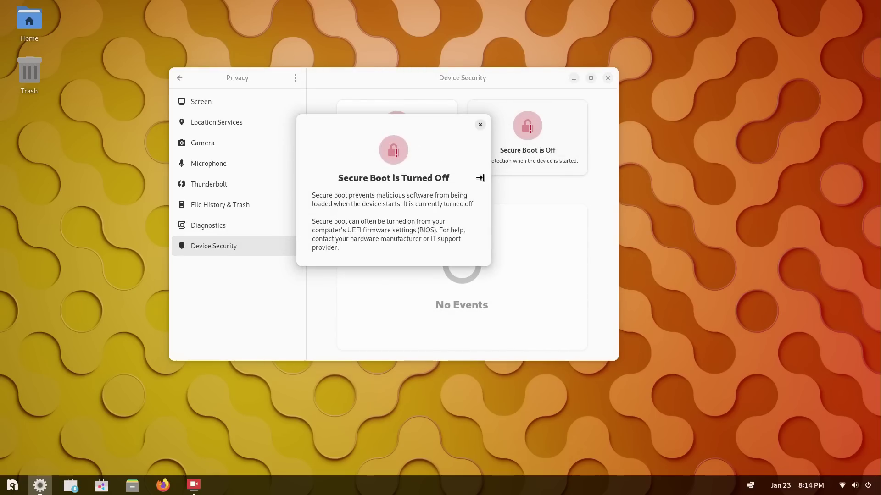
key(Escape)
click(395, 141)
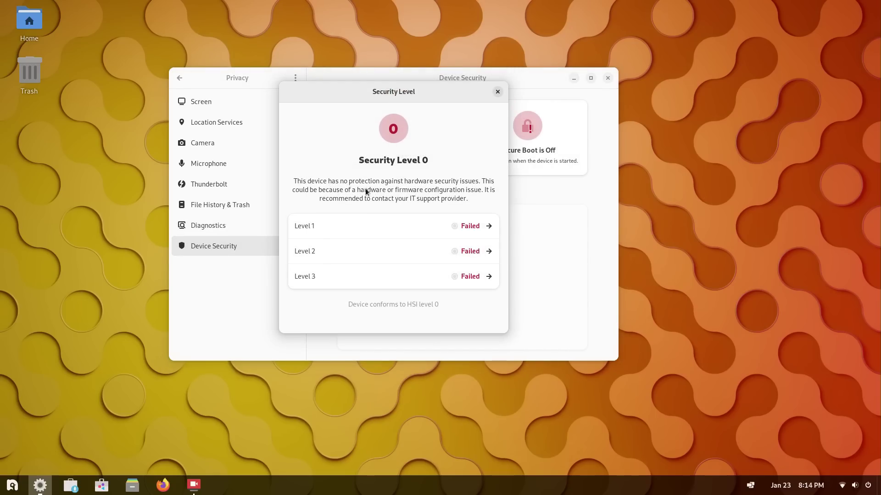
click(483, 228)
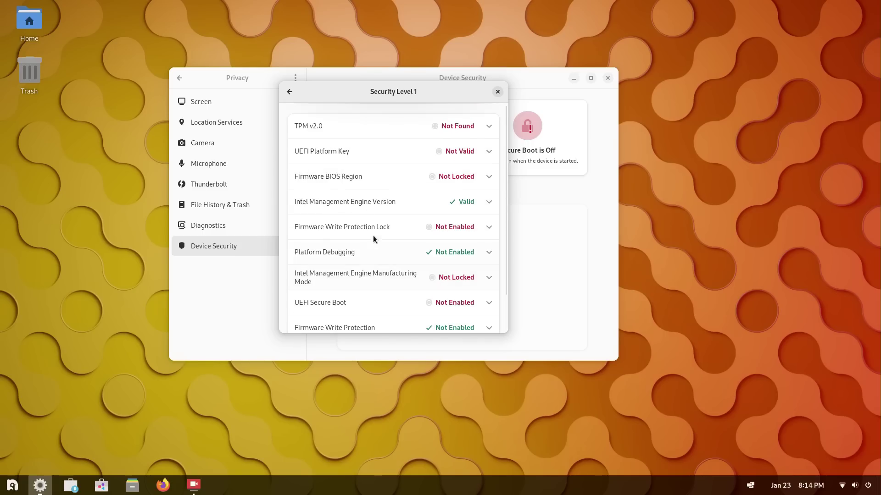
click(288, 93)
click(416, 251)
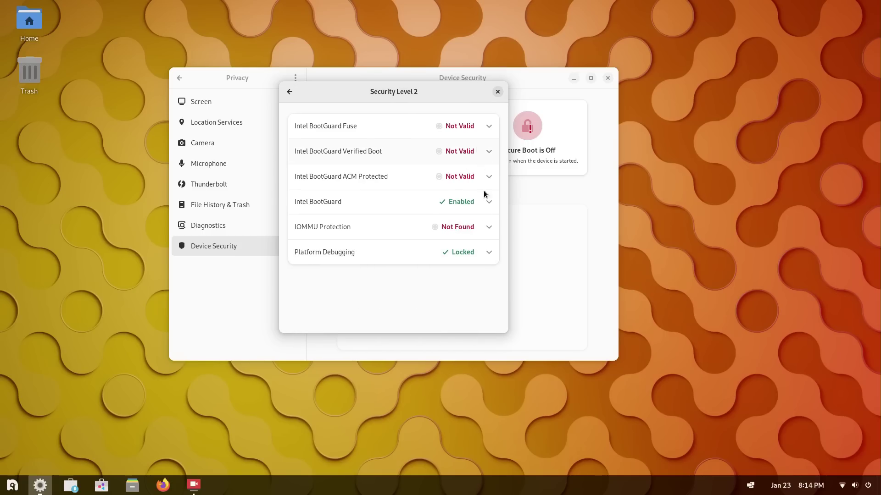
click(290, 93)
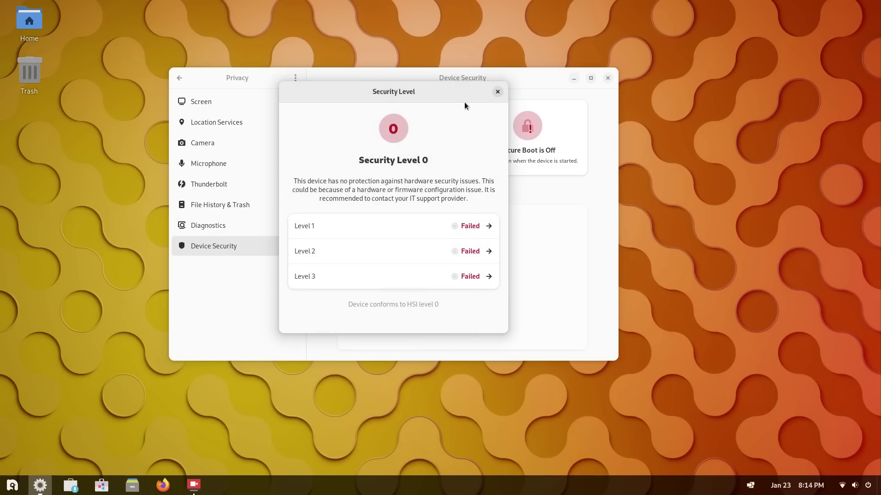
click(498, 92)
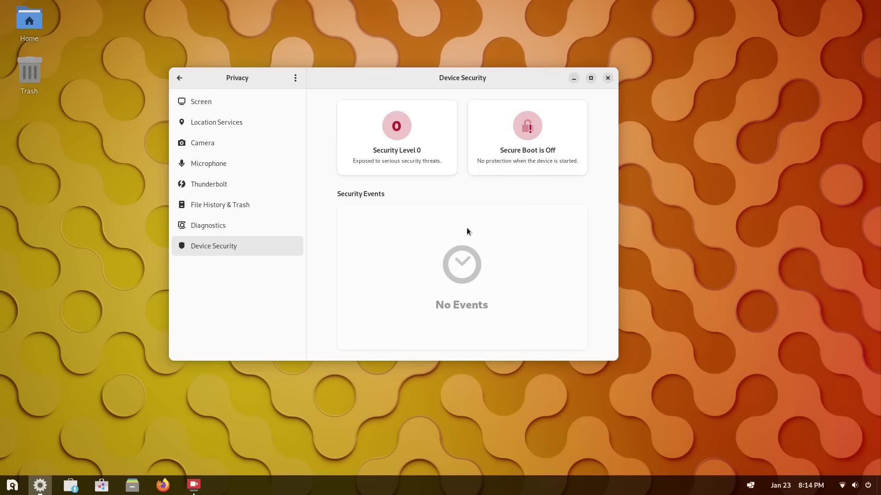
click(179, 79)
- Open Online Accounts and start a Google sign-in, then close it without signing in
scroll(222, 240, down, 2)
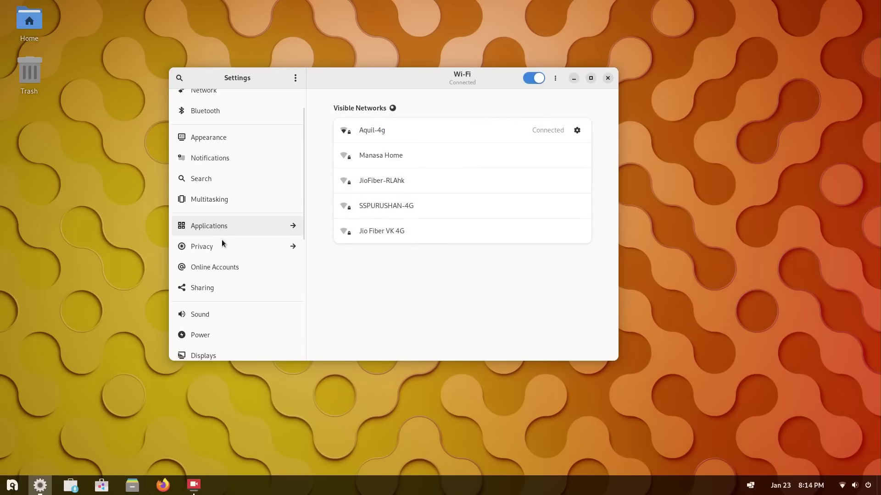
click(234, 267)
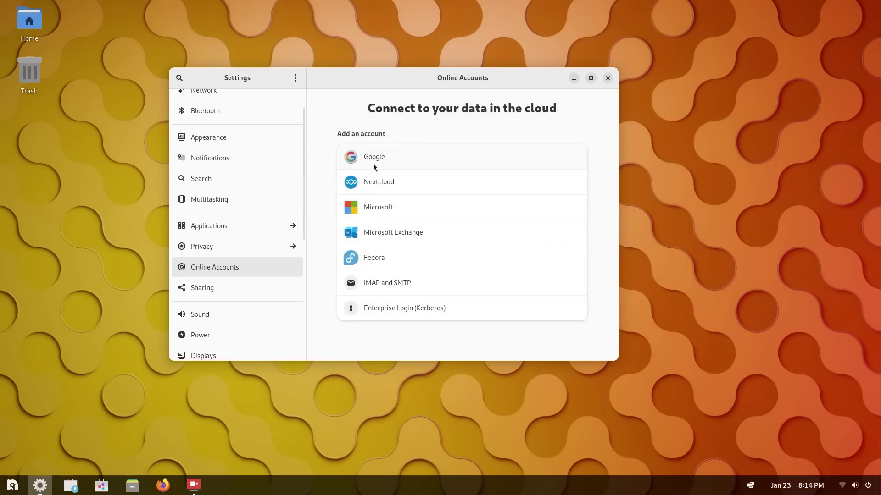
click(376, 158)
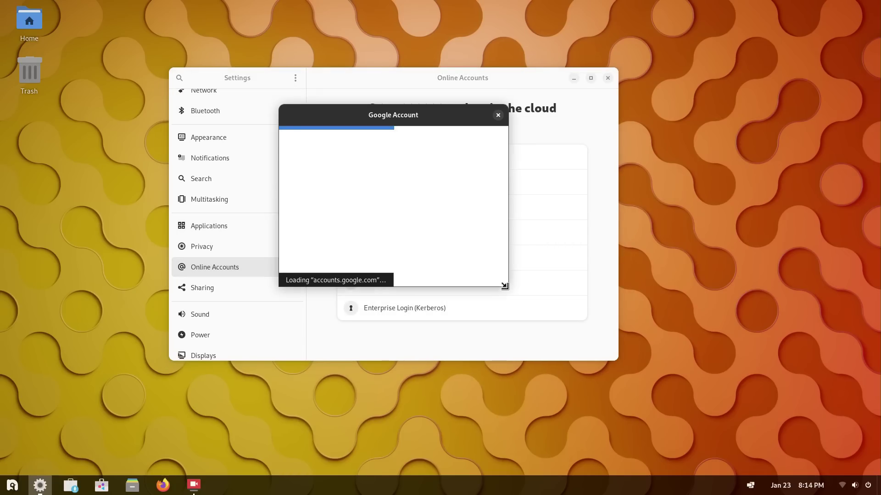
drag(506, 288, 576, 344)
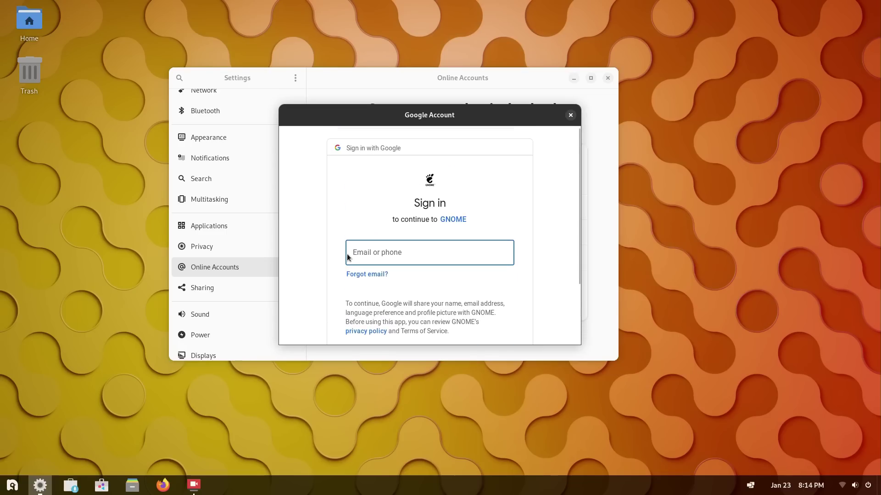
click(570, 116)
- Look at Sharing, then run the Sound speaker channel test and close it
click(258, 290)
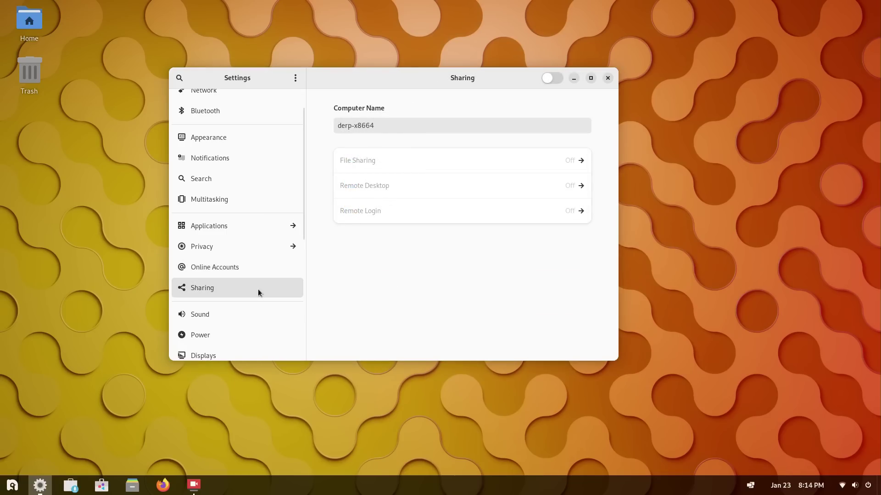
click(241, 315)
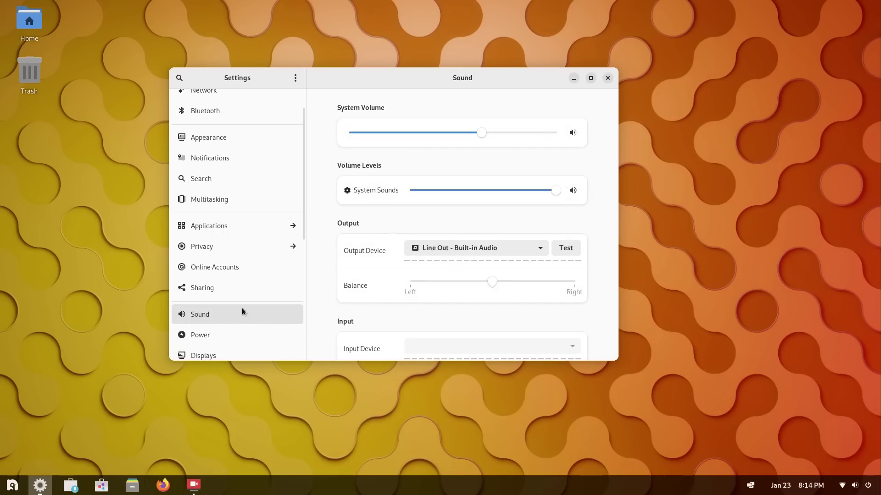
scroll(478, 251, down, 5)
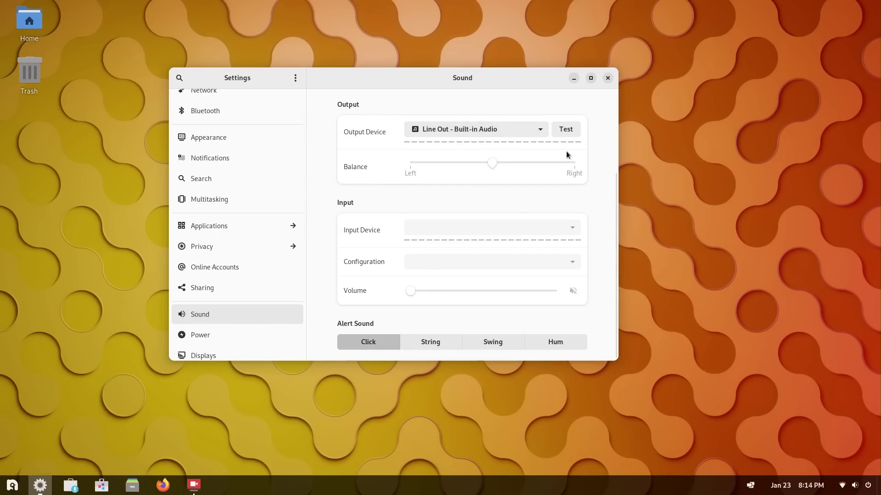
click(566, 128)
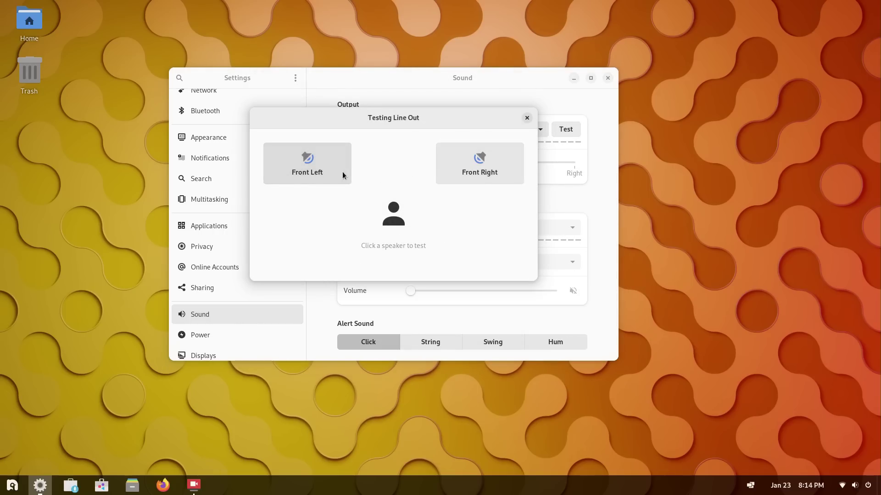
click(527, 118)
- Switch the power mode to Performance and back to Balanced, then open Displays
click(239, 335)
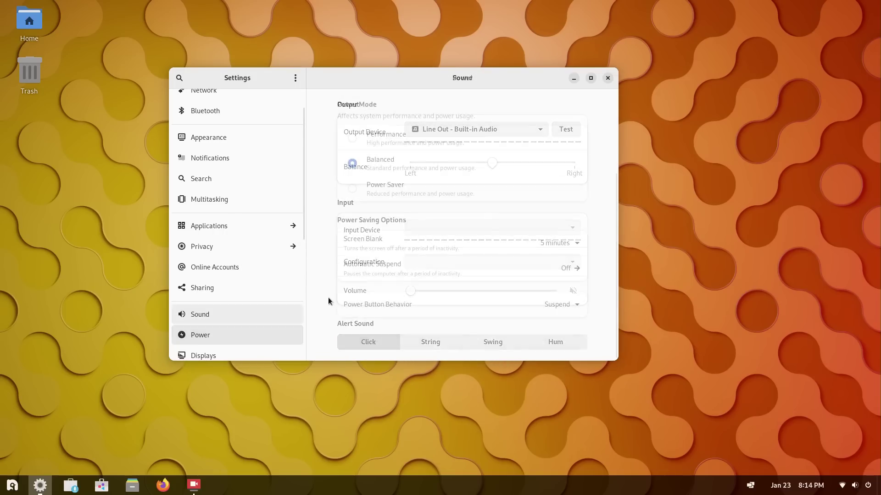
click(392, 135)
click(381, 159)
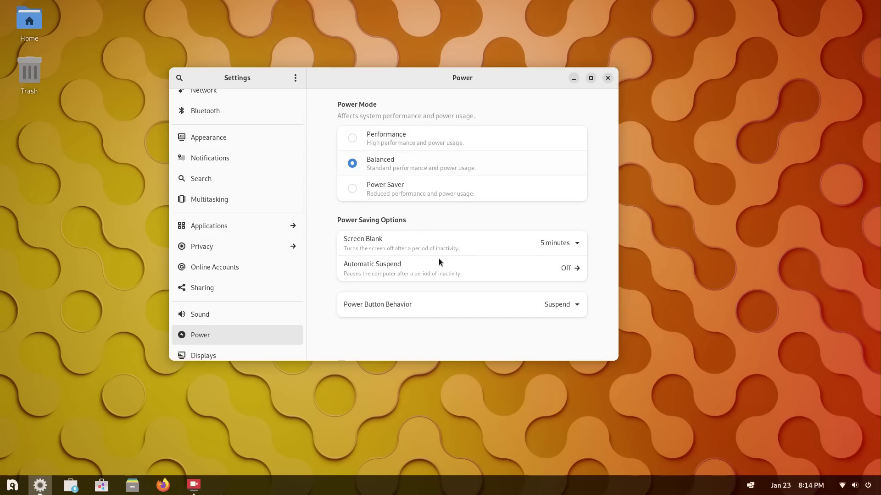
click(235, 354)
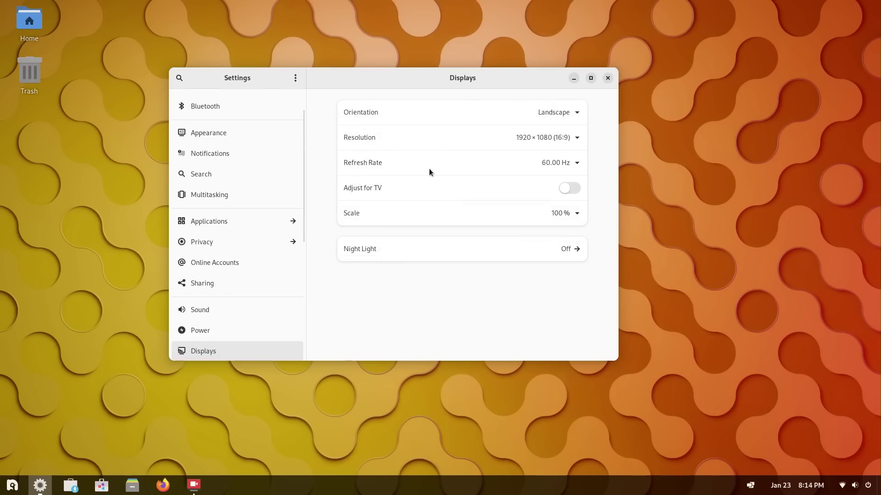